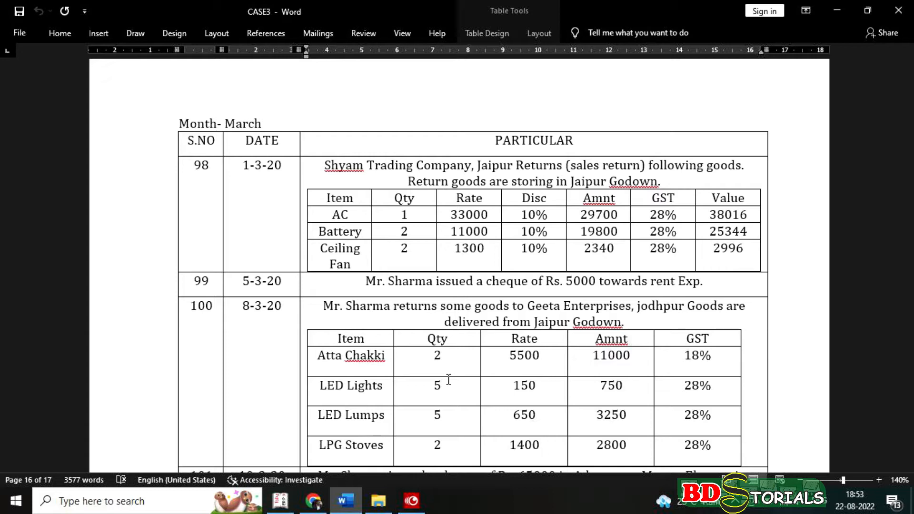
- Switch to Tally.ERP 9 and open a Credit Note voucher in item invoice mode, checking the sales return in the Word case document
click(282, 501)
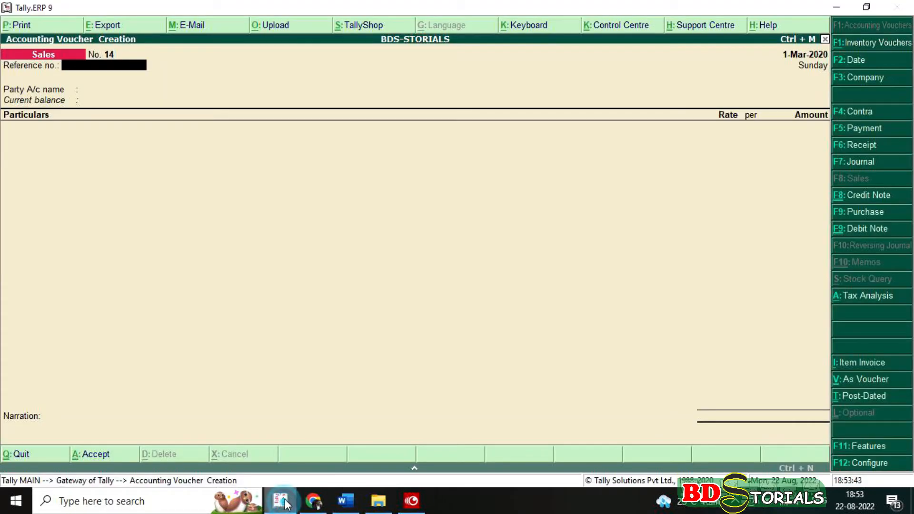
click(889, 200)
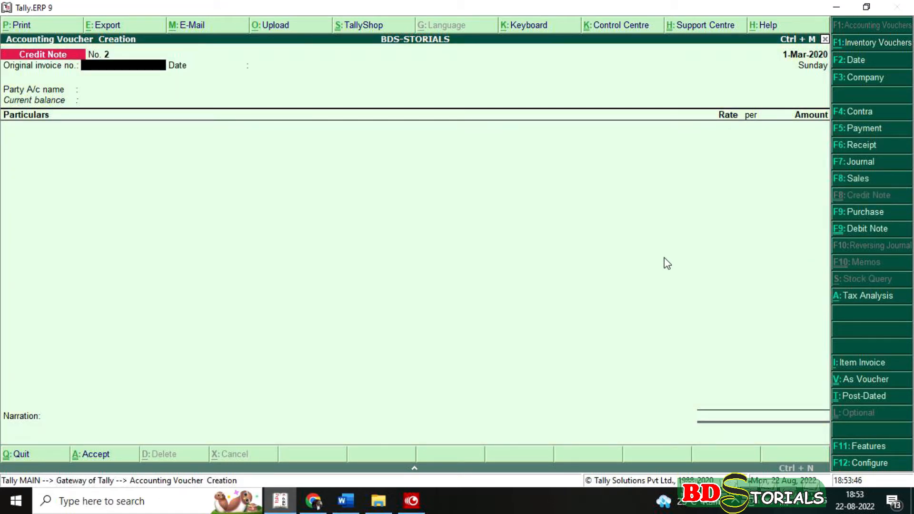
click(849, 362)
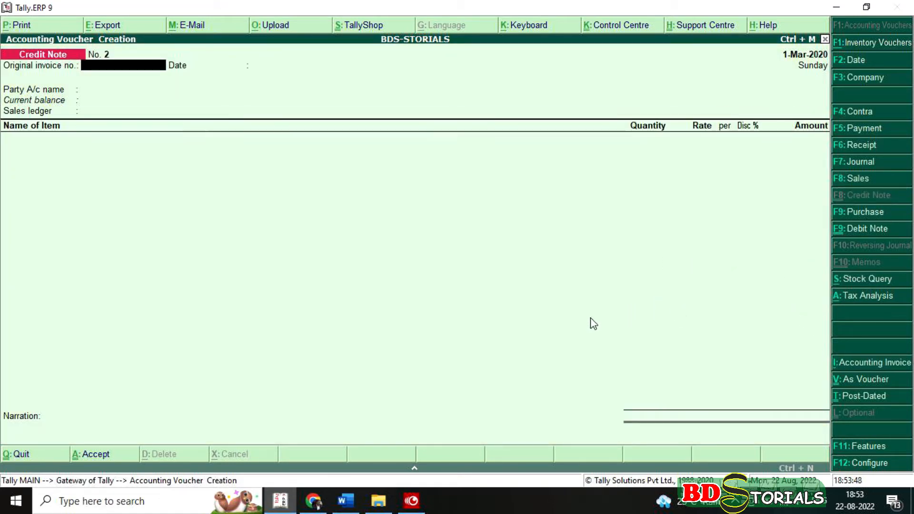
click(349, 504)
click(347, 505)
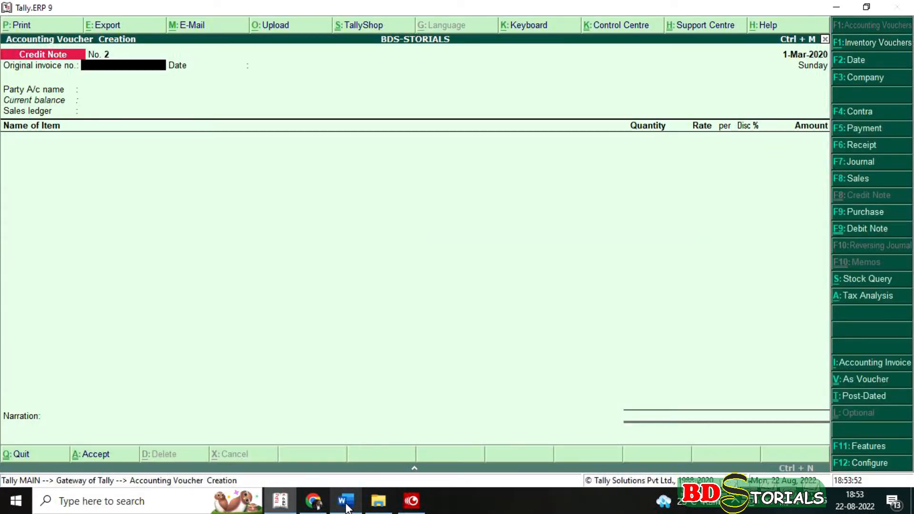
- Leave the original invoice details blank, choose Shyam Trading Company as the party account, and accept its default party details
key(Return)
key(Return)
text(S)
key(Down)
key(Down)
key(Return)
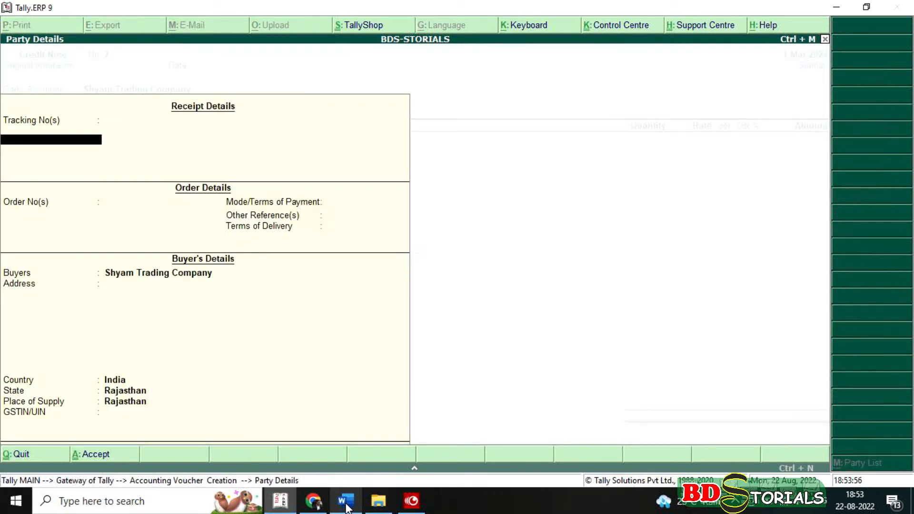
key(ctrl+a)
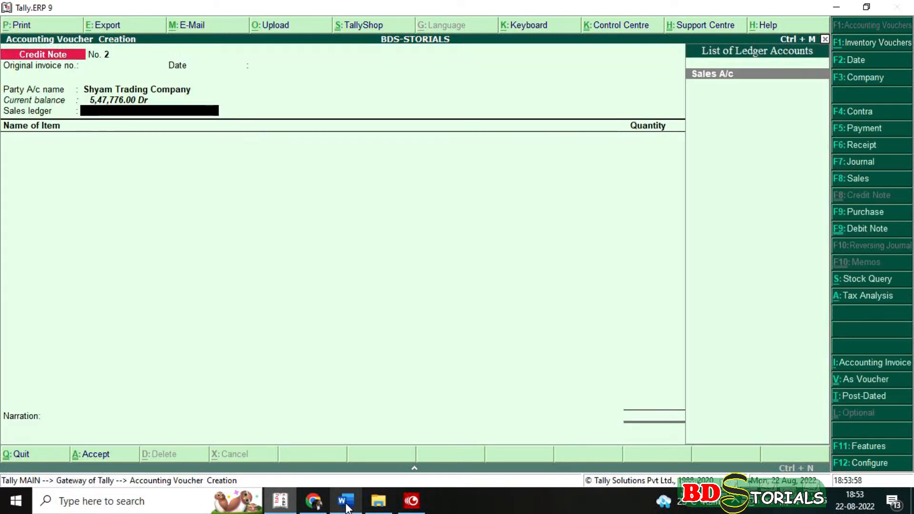
- Choose Sales A/c as the sales ledger and classify the transaction as Sales Taxable
key(Return)
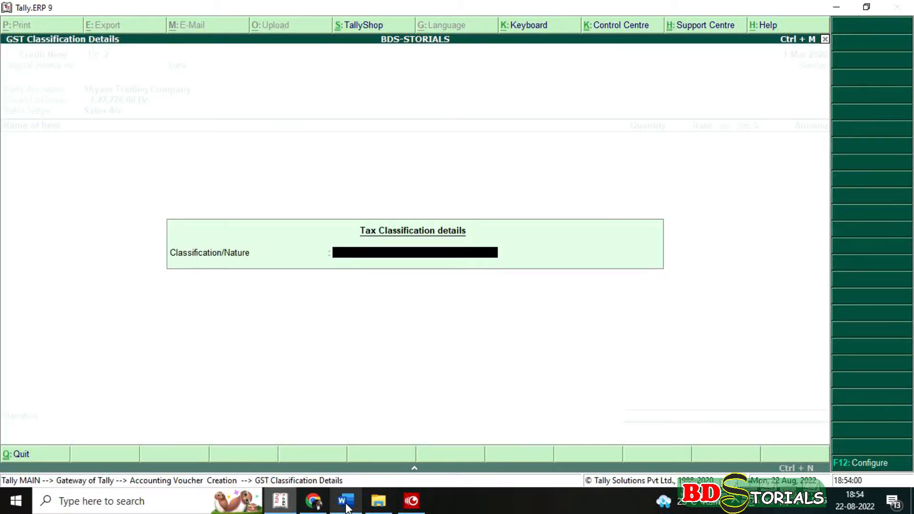
text(S)
key(Down)
key(Down)
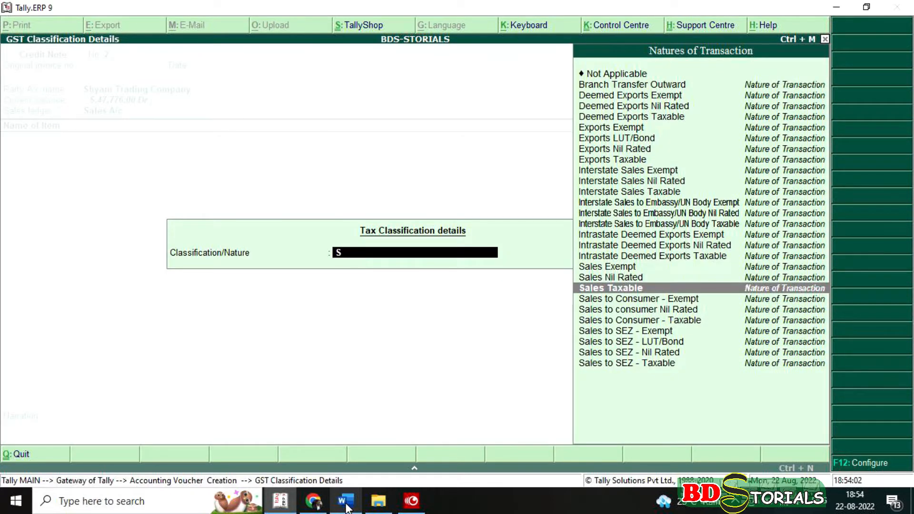
key(Return)
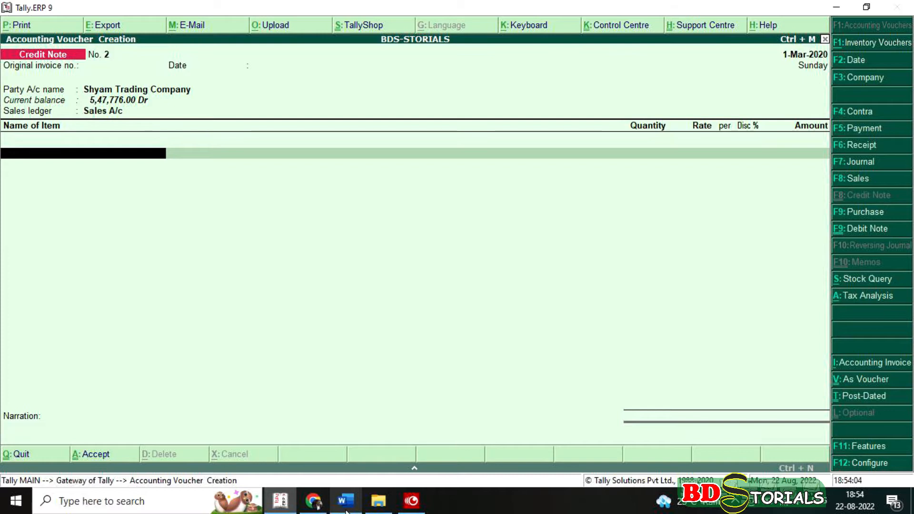
- Check the returned goods in the Word case document, then add AC to the credit note with JAIPUR as its godown
click(346, 507)
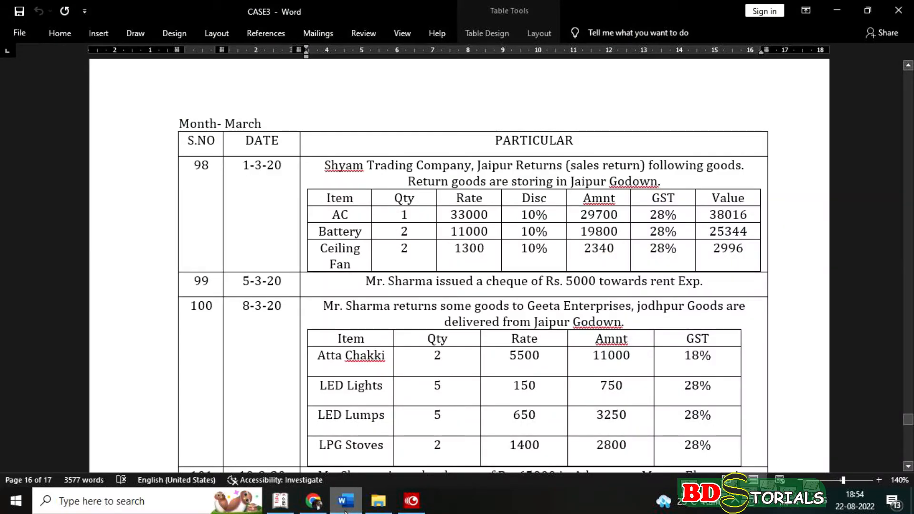
click(345, 511)
text(A)
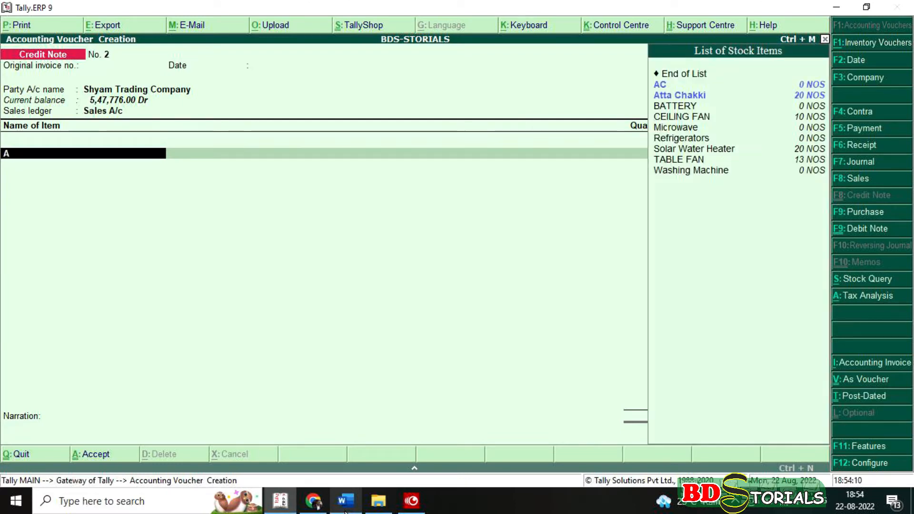
text(C)
key(Return)
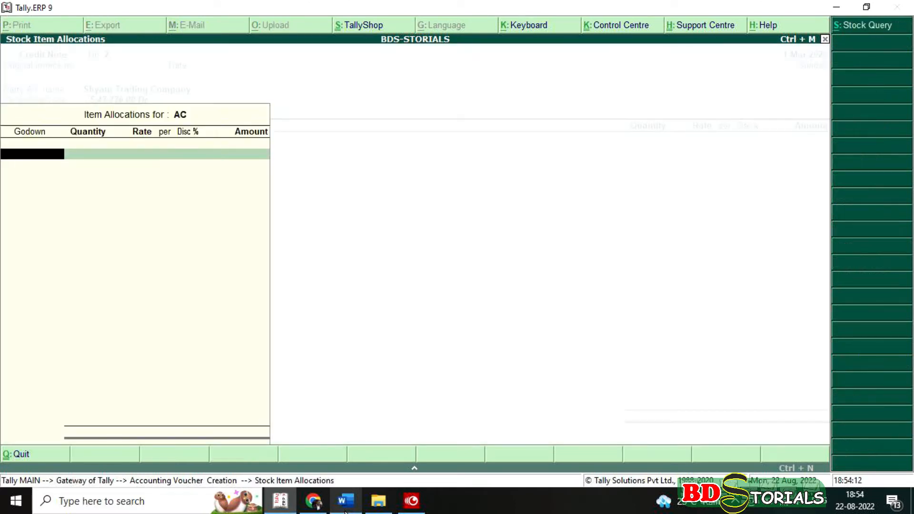
text(JAI)
key(Return)
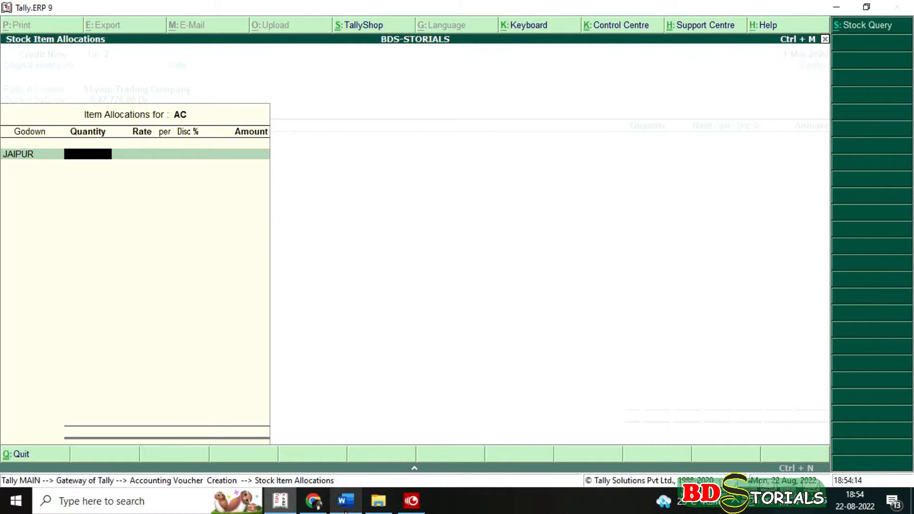
- Set the AC quantity to 1 NOS with a 10% discount, keeping the 33,000 rate, and finish its allocation
text(1)
key(Return)
key(Return)
key(Return)
text(10)
key(Return)
key(Return)
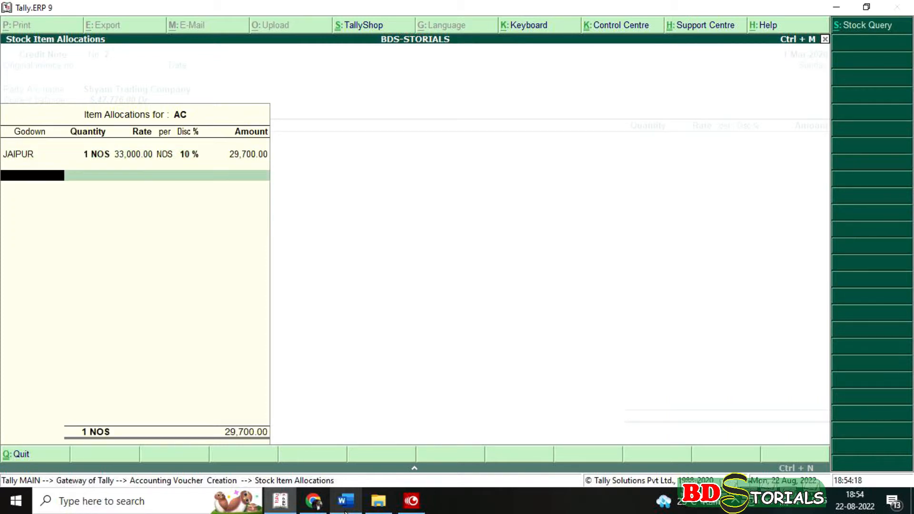
key(Return)
key(Return)
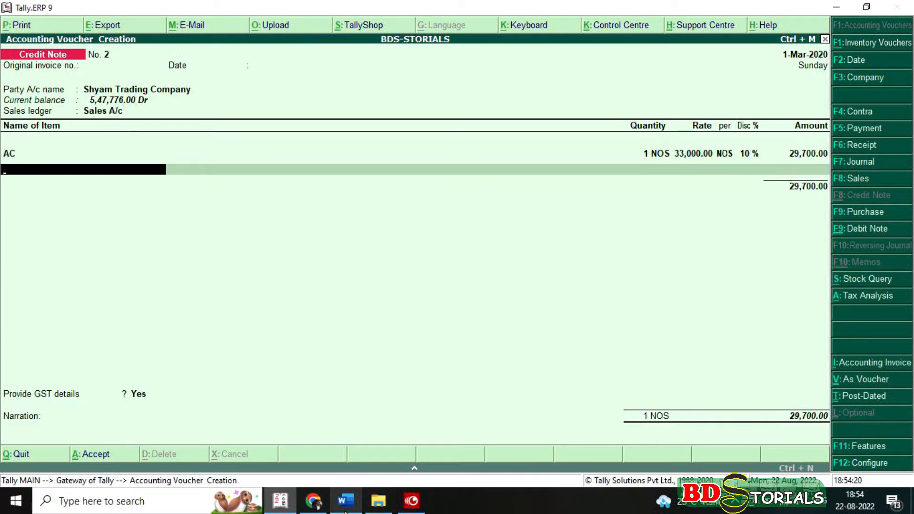
- Check the second returned item in the Word case document and add BATTERY with JAIPUR as its godown
click(339, 504)
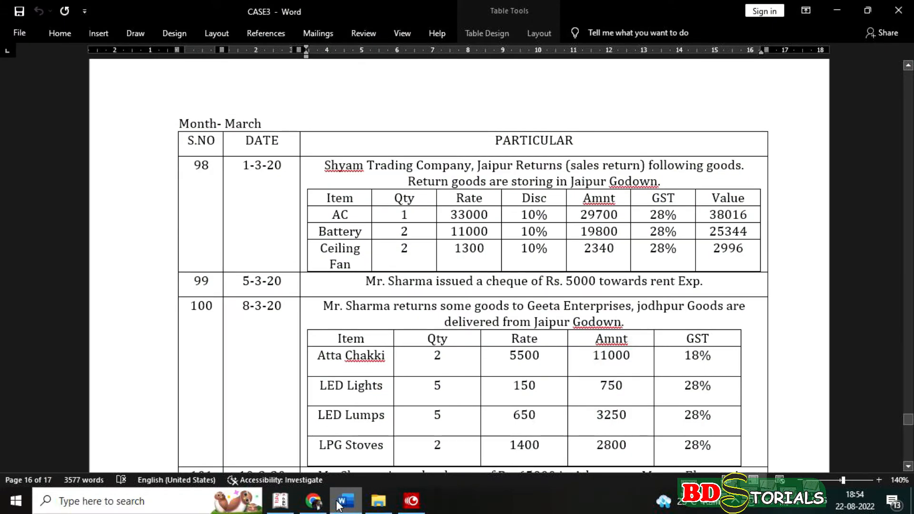
click(339, 503)
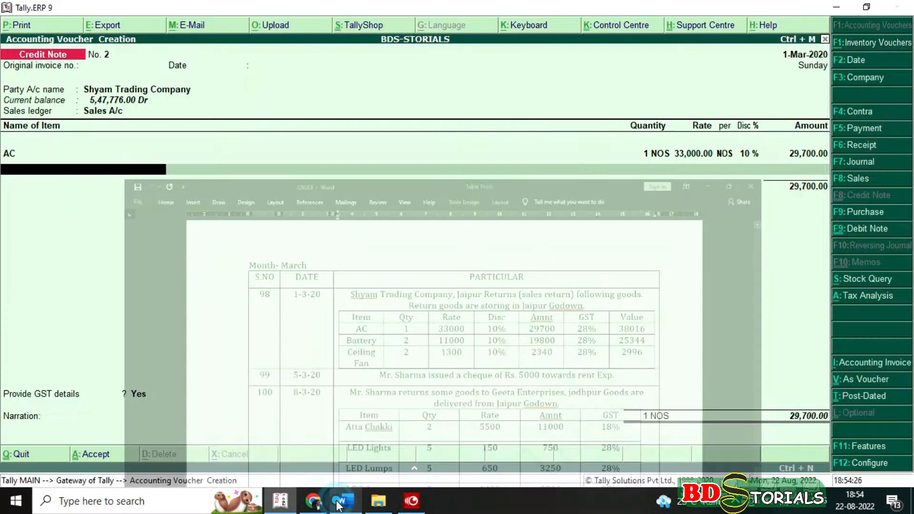
text(B)
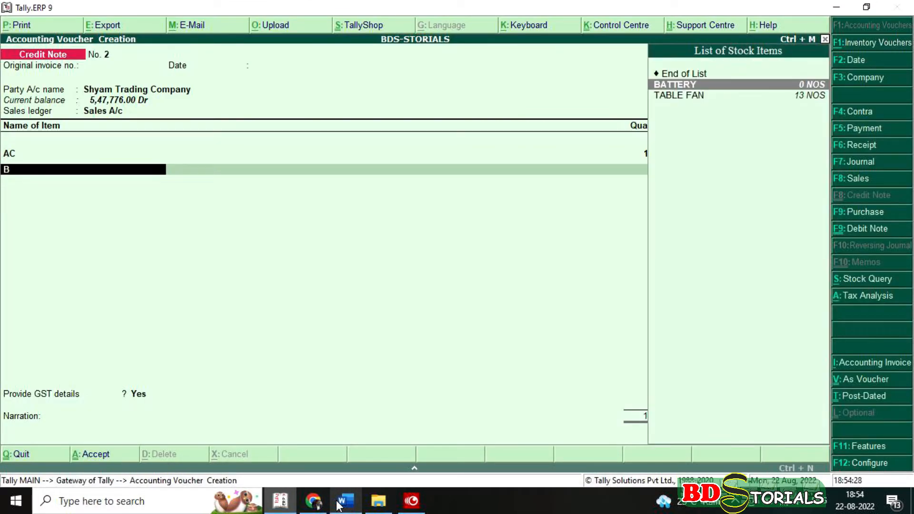
key(Return)
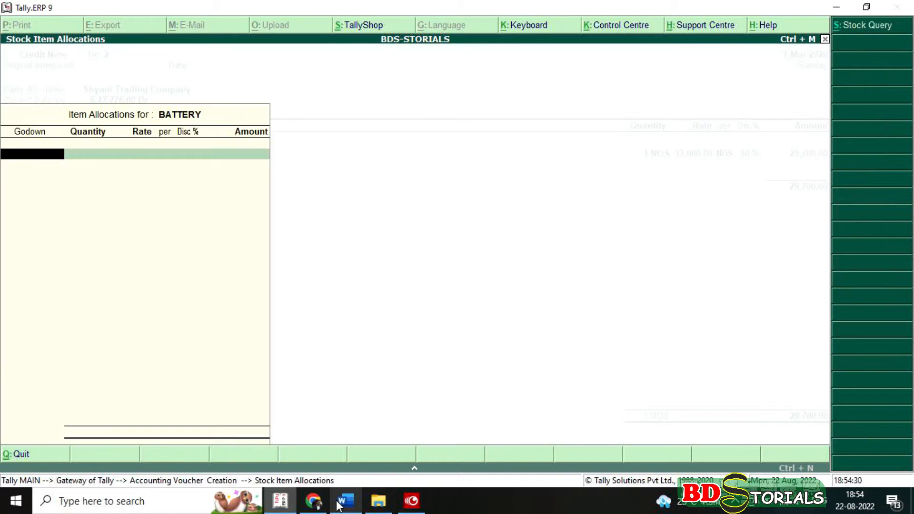
text(JAI)
key(Return)
- Set the BATTERY quantity to 2 NOS with a 10% discount, keeping the 11,000 rate, and finish its allocation
text(2)
key(Return)
key(Return)
text(10)
key(Return)
key(Return)
key(Return)
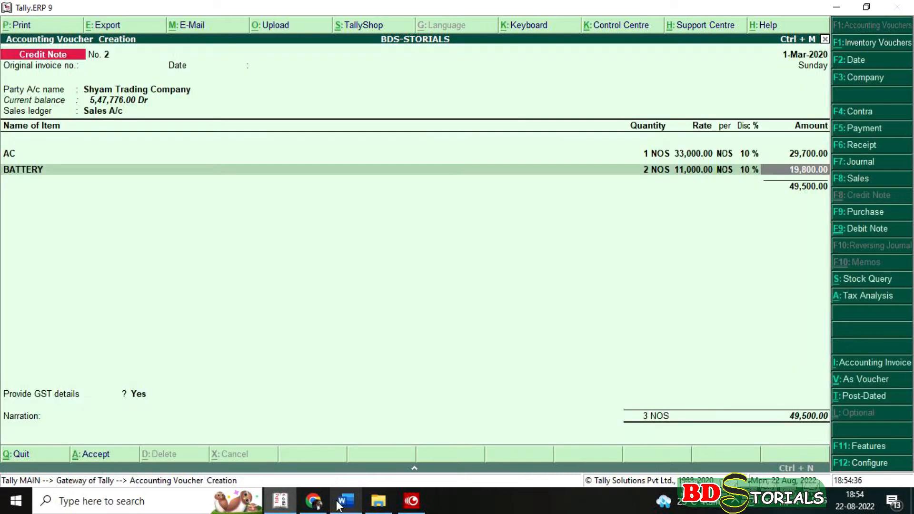
key(Return)
- Check the third returned item in the Word case document and add CEILING FAN with JAIPUR as its godown
click(341, 505)
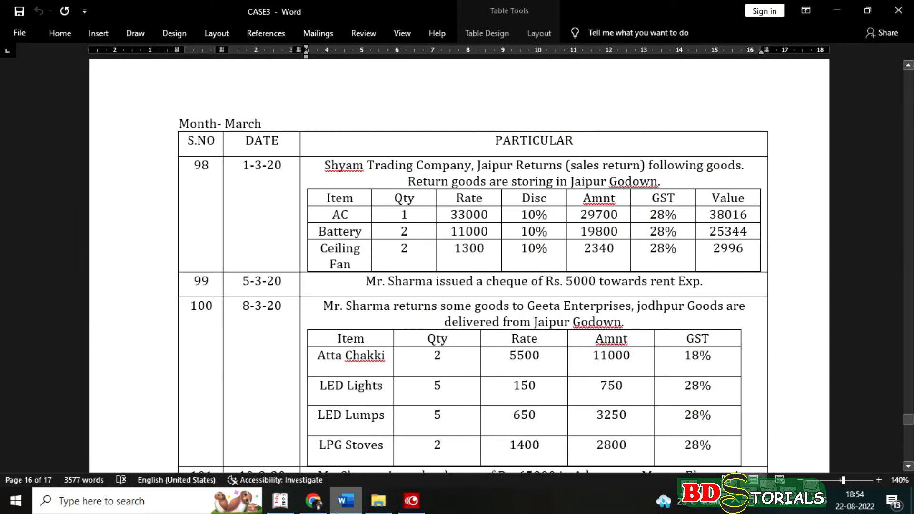
click(337, 513)
text(C)
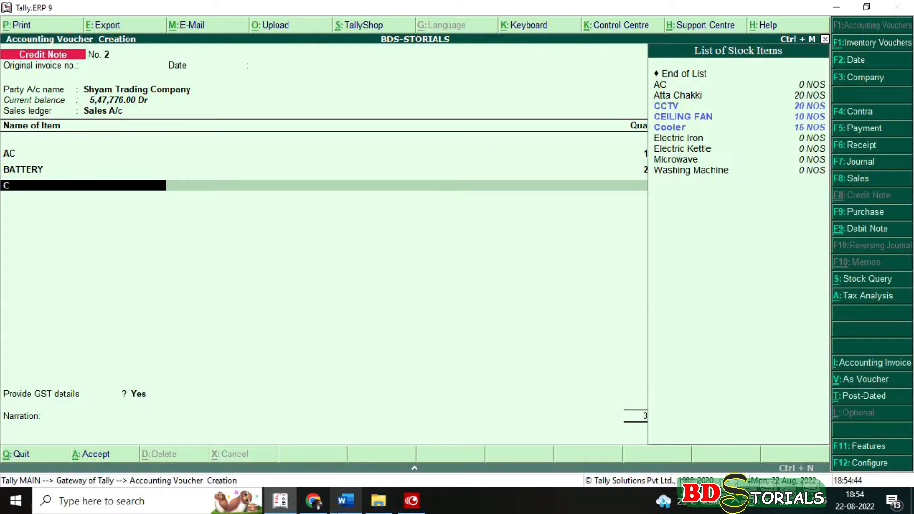
key(Down)
key(Return)
text(j)
key(Return)
- Set the CEILING FAN quantity to 2 NOS with a 10% discount, keeping the 1,300 rate, and end the item list
text(2)
key(Return)
key(Return)
key(Return)
text(10)
key(Return)
key(Return)
key(Return)
key(Return)
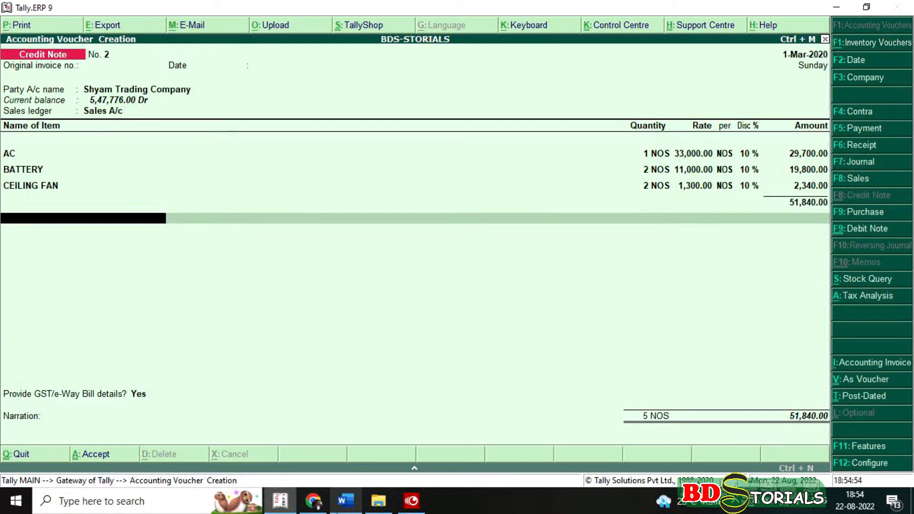
- Add the CGST and SGST ledgers below the returned items with their calculated amounts
text(C)
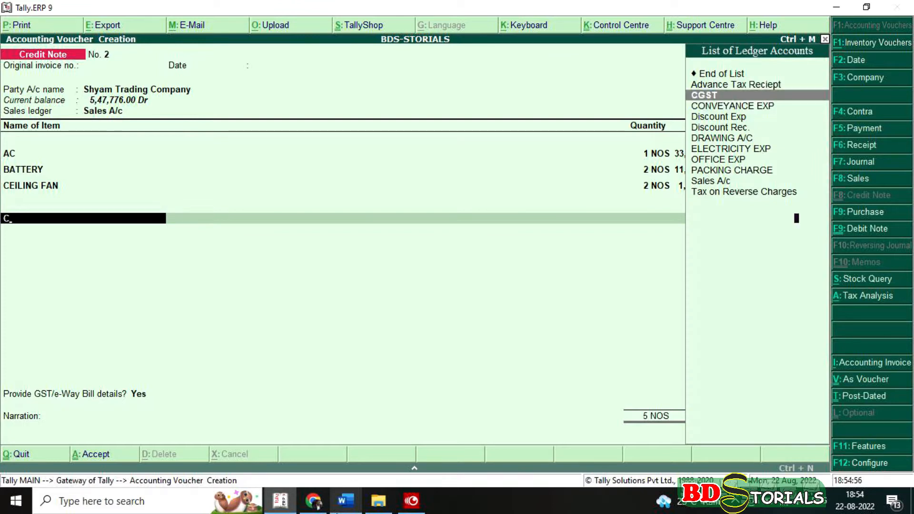
key(Return)
key(Return)
text(S)
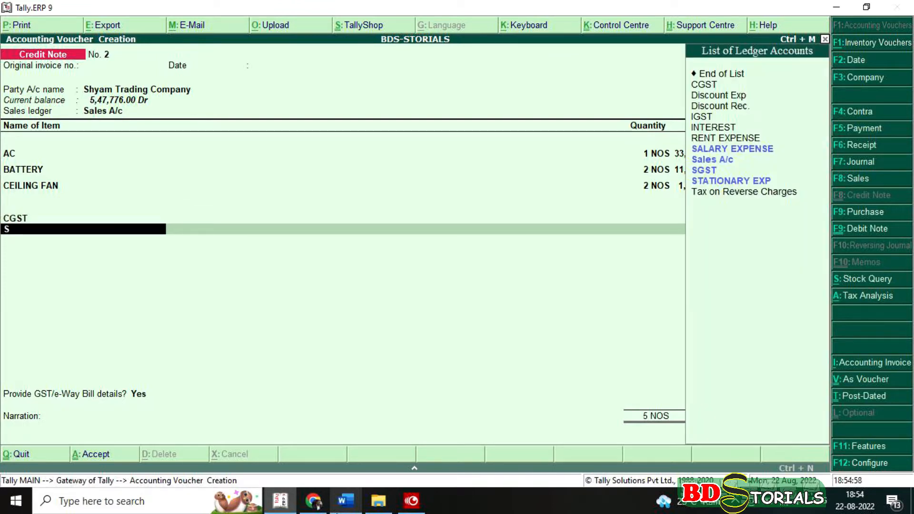
key(Down)
key(Down)
key(Return)
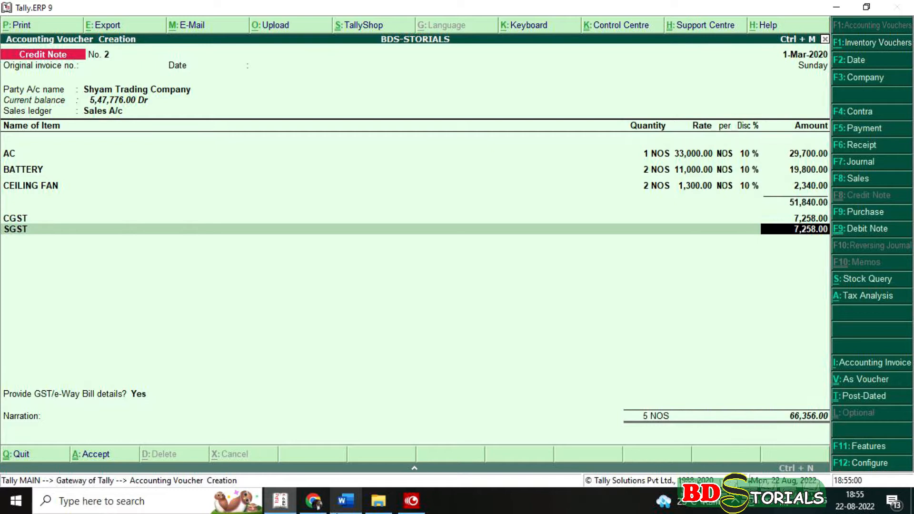
key(Return)
key(Return)
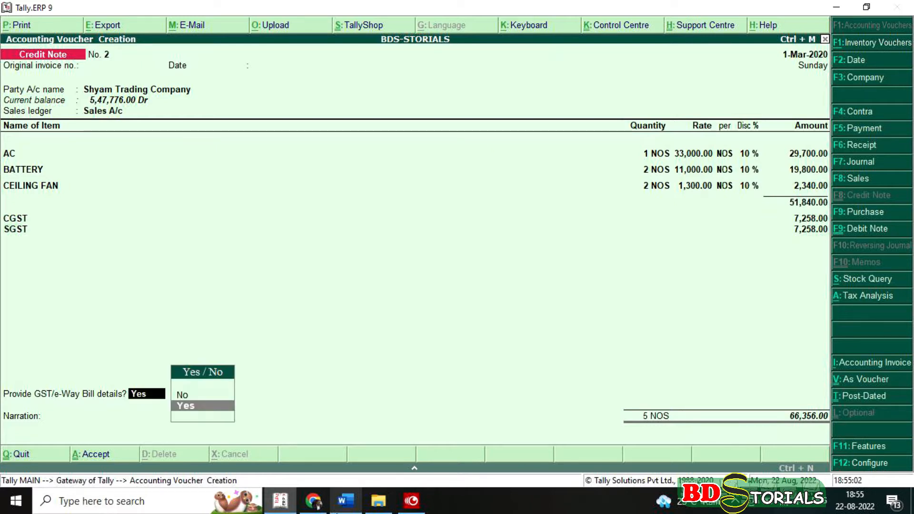
- Set the GST/e-Way Bill details option to No, leave the narration blank, and save the credit note
key(Up)
key(Return)
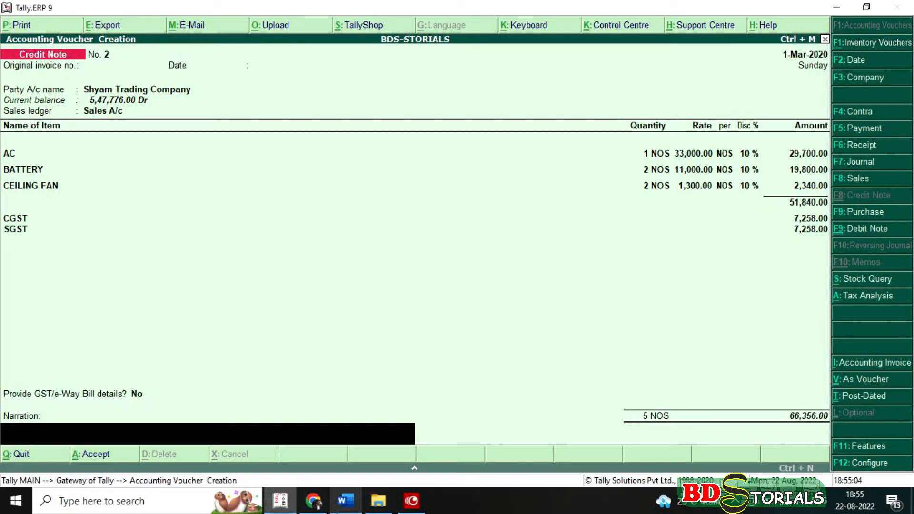
key(Return)
key(Return)
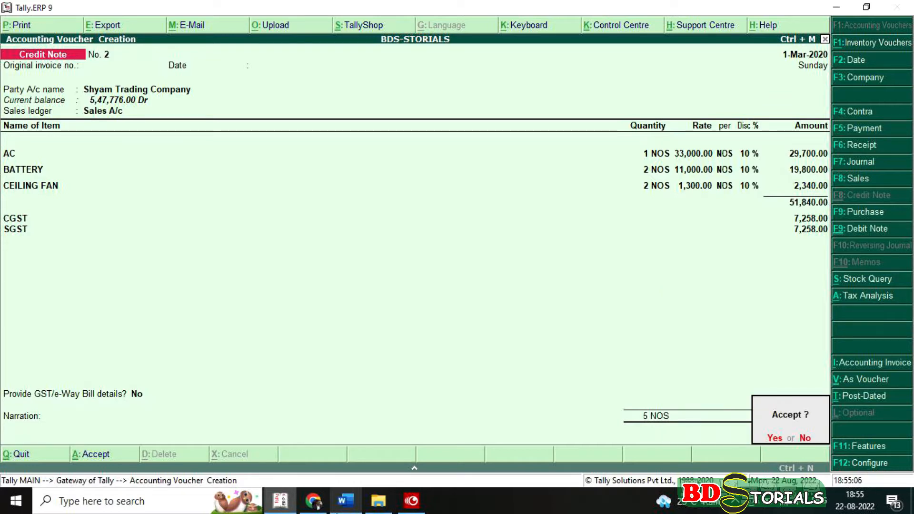
key(Return)
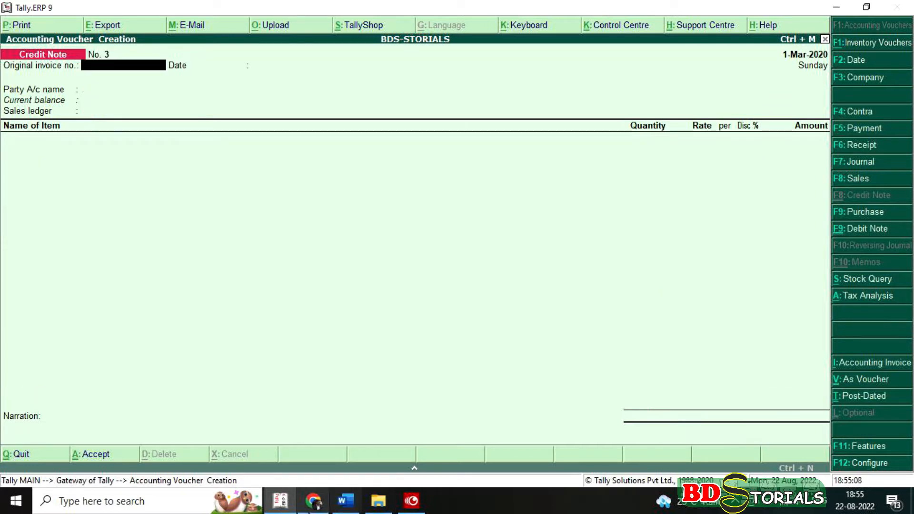
- Check transaction 99 in the Word case document, then return to Tally.ERP 9 and open a Payment voucher
click(346, 501)
scroll(415, 291, down, 2)
scroll(415, 291, down, 3)
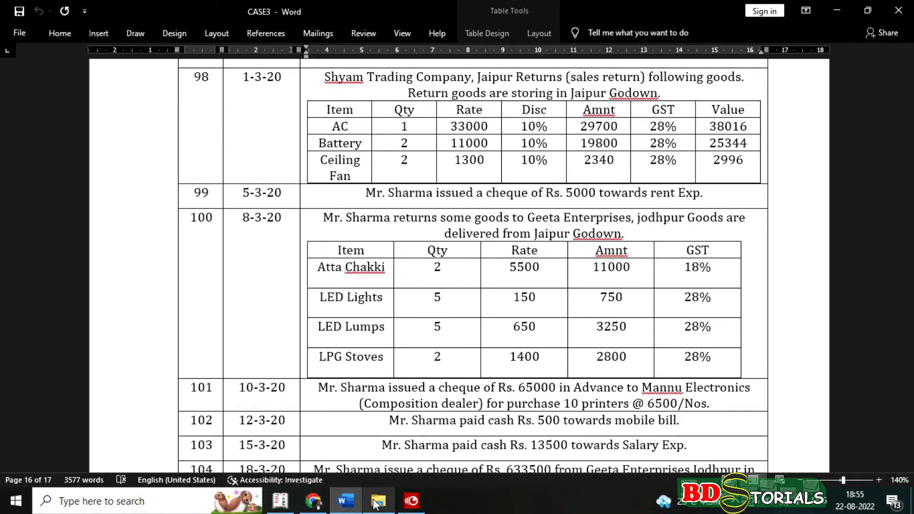
click(281, 501)
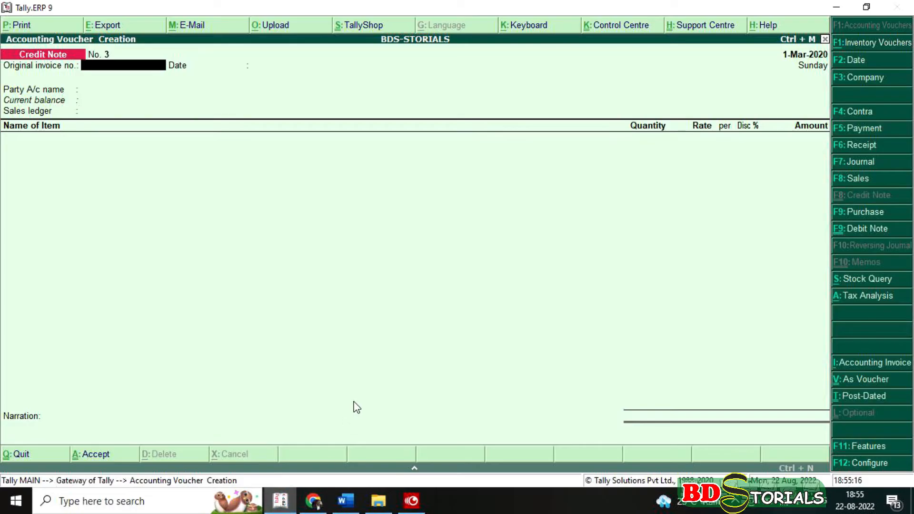
key(F5)
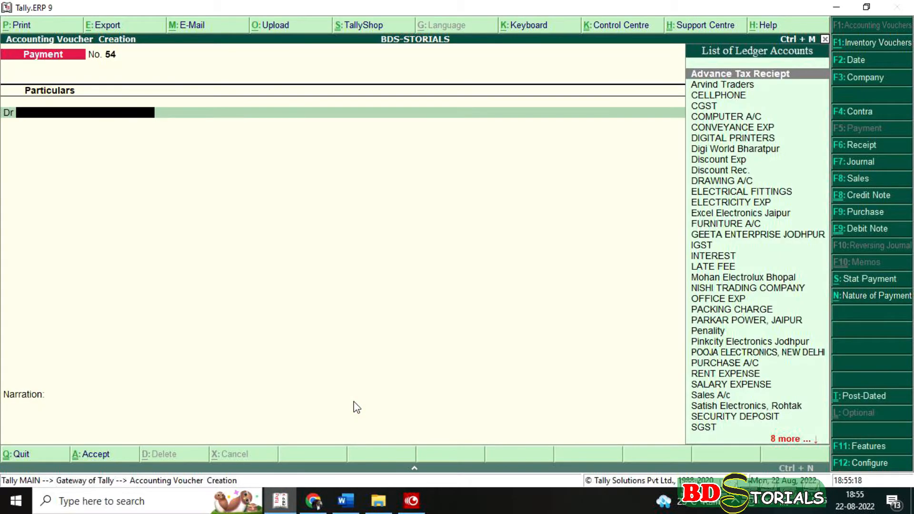
- Debit RENT EXPENSE with 5,000 in the payment voucher
text(r)
key(Return)
text(N)
key(Return)
key(BackSpace)
key(Return)
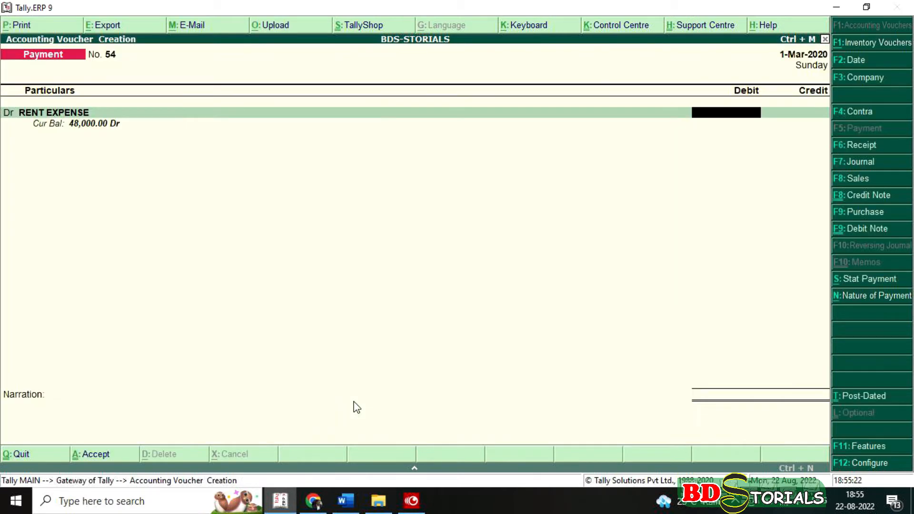
text(5000)
key(Return)
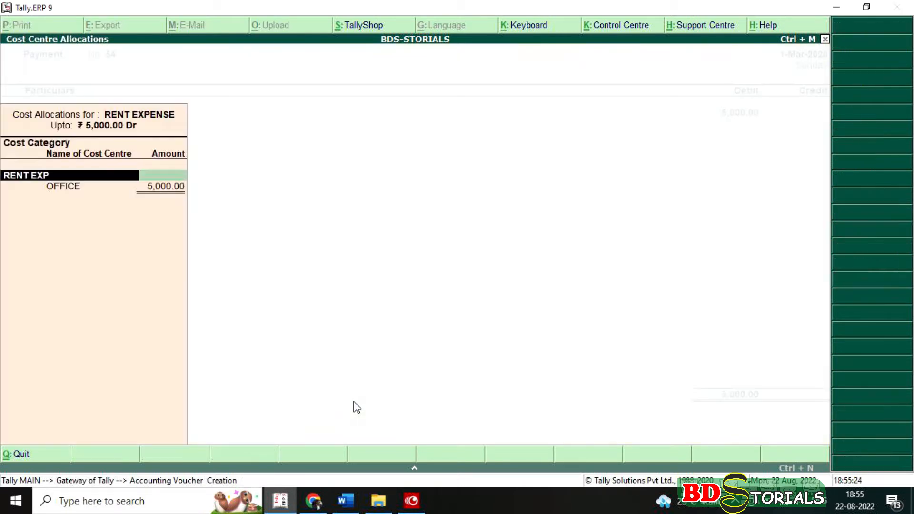
- Allocate the rent expense to cost centres under RENT EXP, with 3,000 to OFFICE and the remaining amount to GODOWN
key(Return)
key(Return)
text(3000)
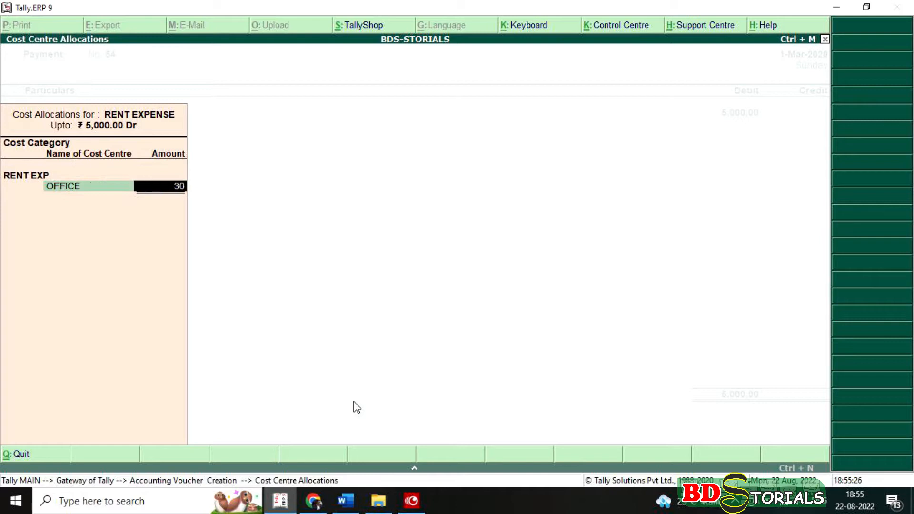
key(Return)
text(G)
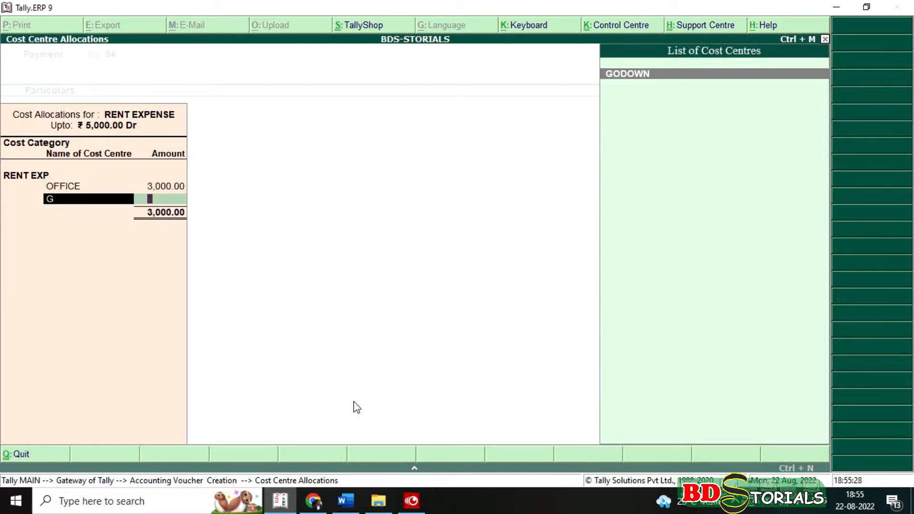
key(Return)
key(Return)
key(Return)
- Complete the credit side of the rent payment voucher, leave the narration blank, and save it
key(Return)
key(Return)
key(Return)
key(Return)
key(Return)
key(Return)
key(Return)
key(Return)
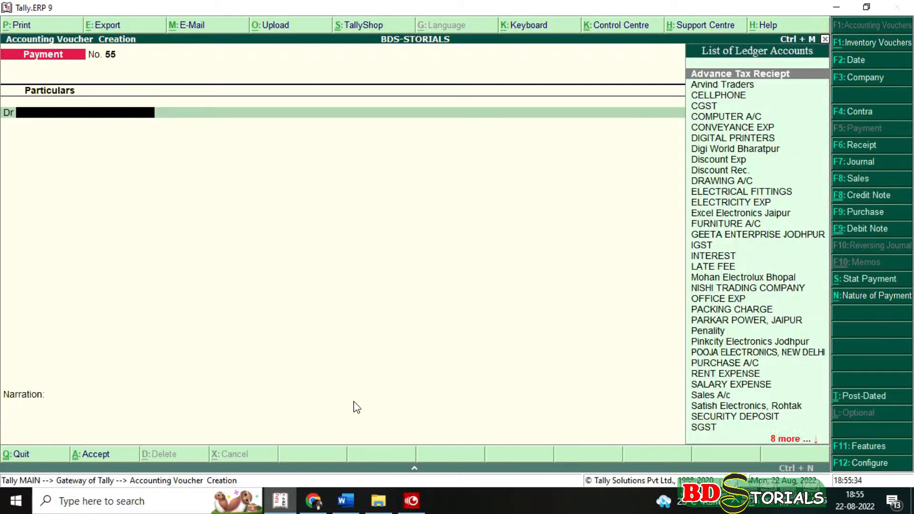
- Check transaction 100 in the Word case document, then return to Tally.ERP 9 and open a debit note in invoice mode
click(352, 498)
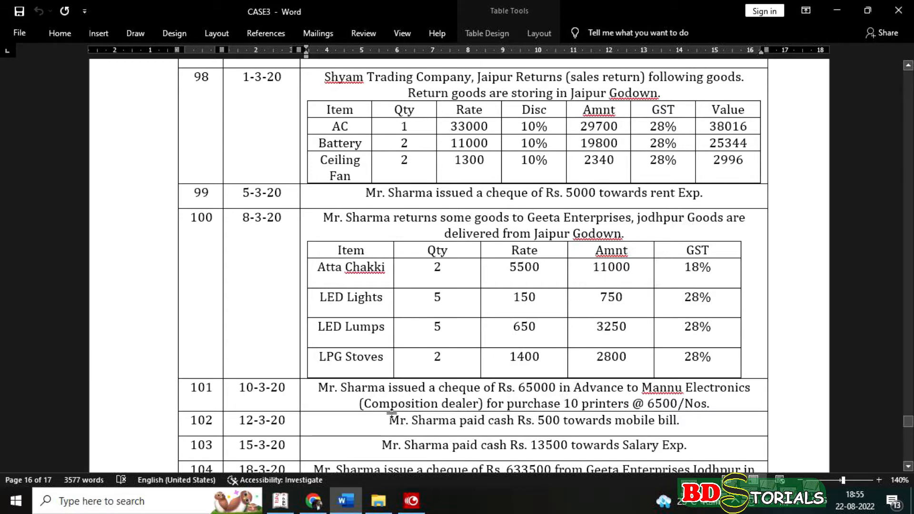
click(281, 500)
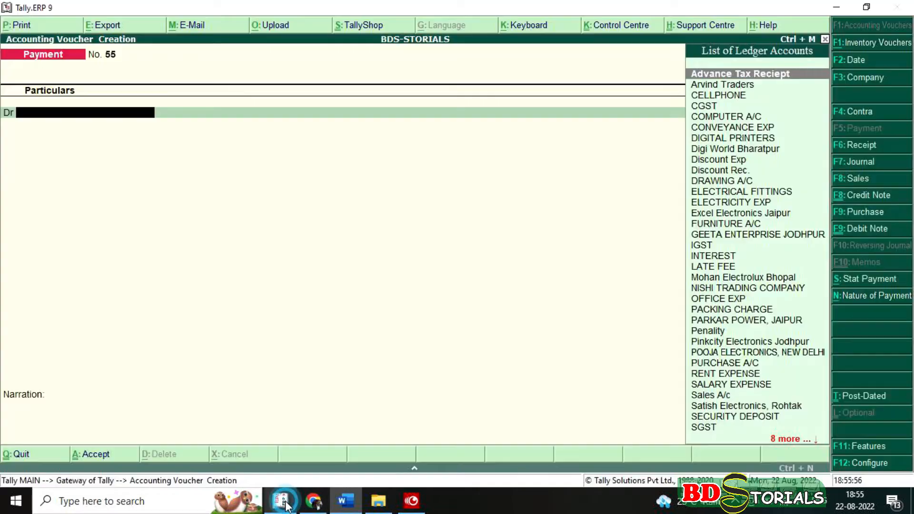
click(881, 233)
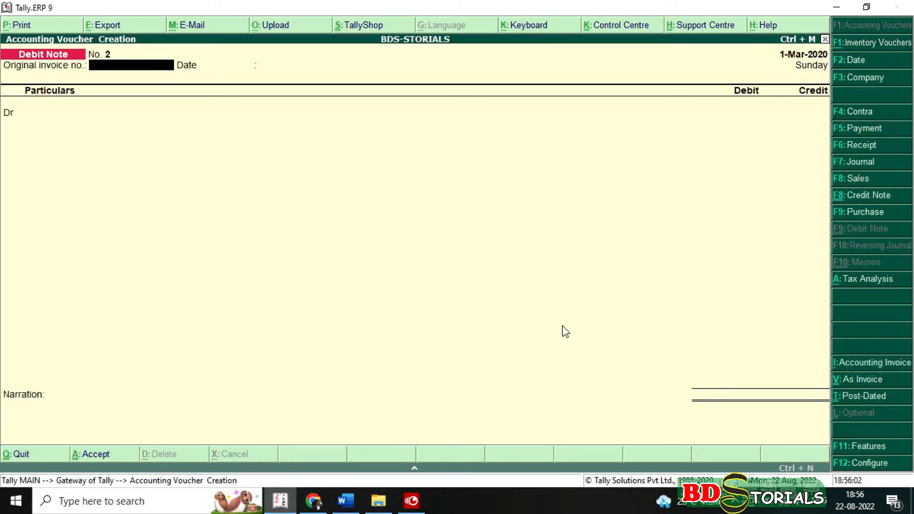
click(864, 379)
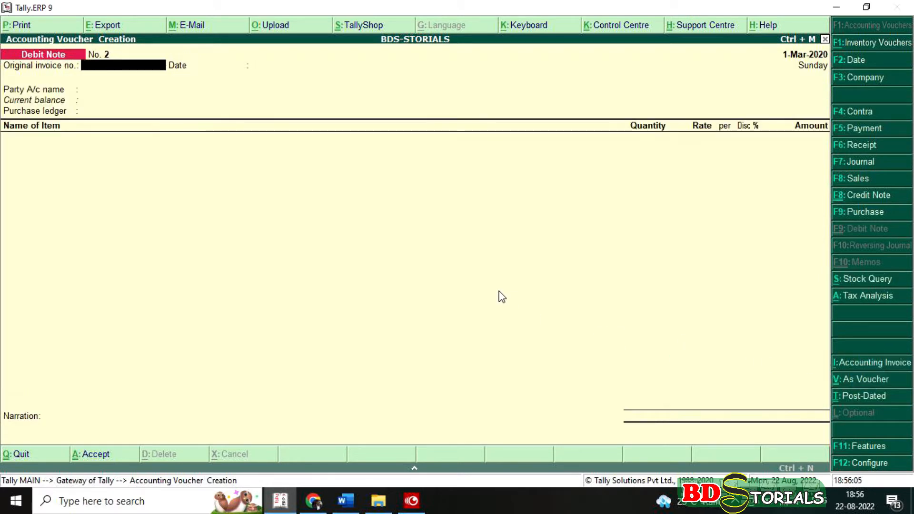
- Leave the original invoice number blank, choose GEETA ENTERPRISE JODHPUR as the party, and pass through its party details without additions
key(Return)
key(Return)
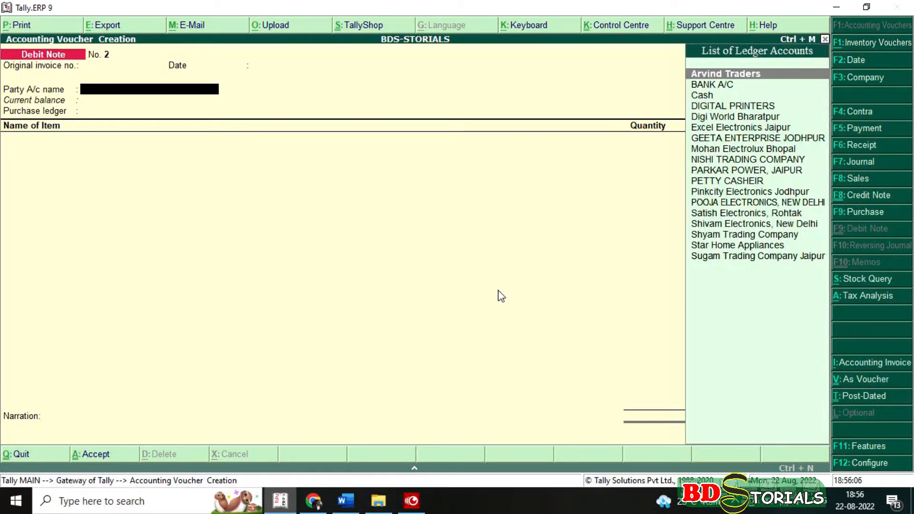
text(G)
key(Return)
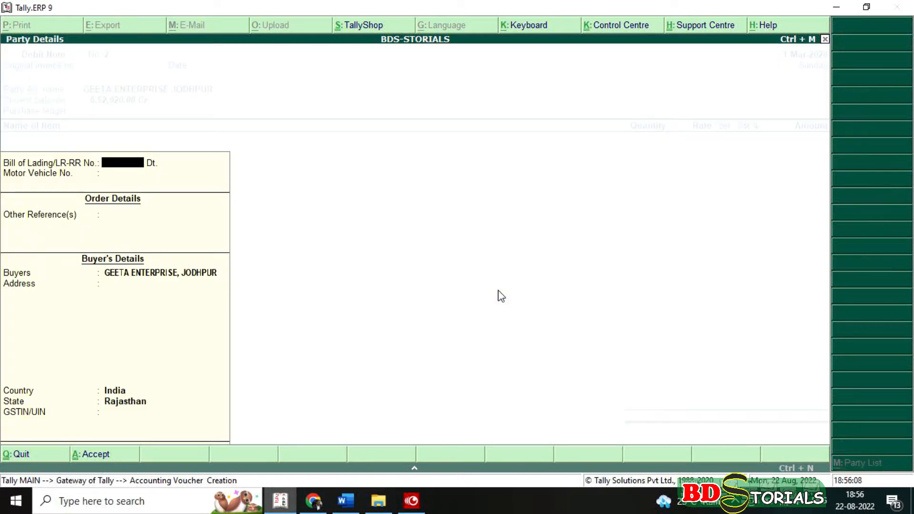
key(Return)
key(Return)
key(Return)
key(Return)
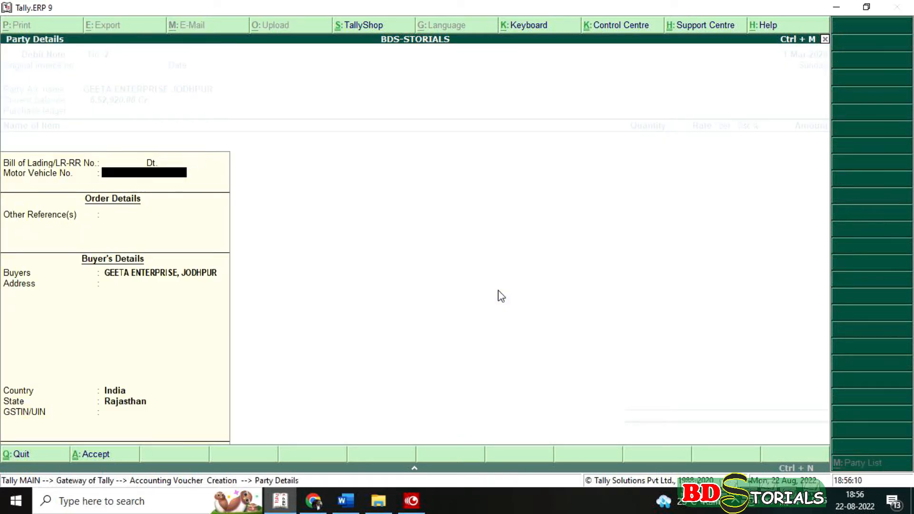
key(Return)
key(Return)
key(Return)
key(Return)
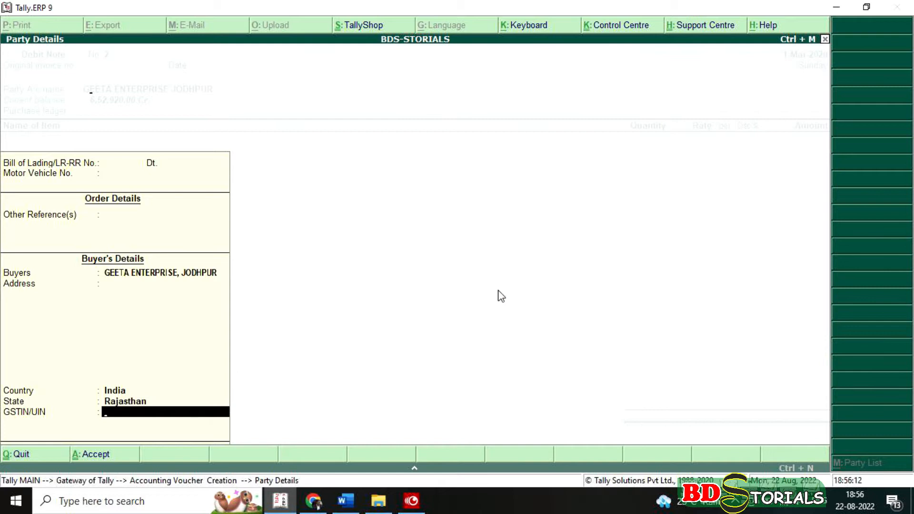
- Open the GEETA ENTERPRISE JODHPUR ledger master to examine its tax registration details, then close it without saving
key(BackSpace)
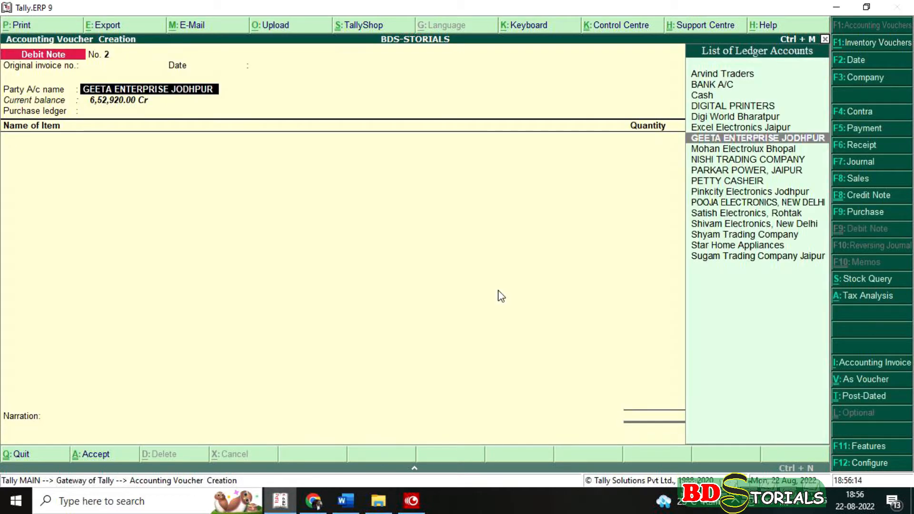
key(ctrl+Return)
key(Escape)
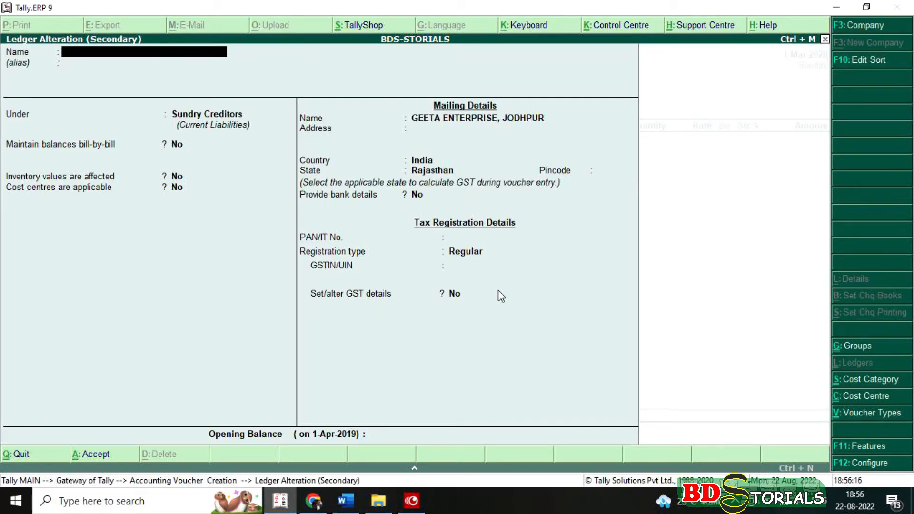
key(y)
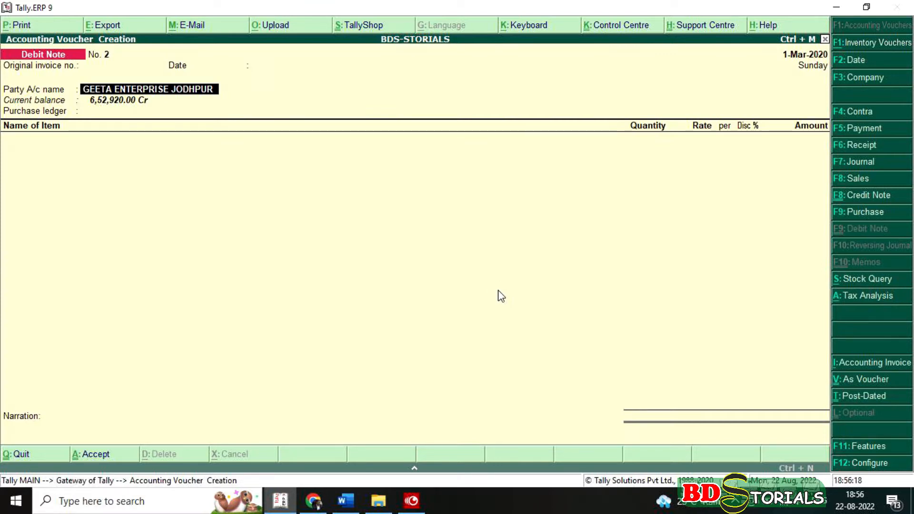
- Accept the party details and choose PURCHASE A/C as the purchase ledger
key(Return)
key(ctrl+a)
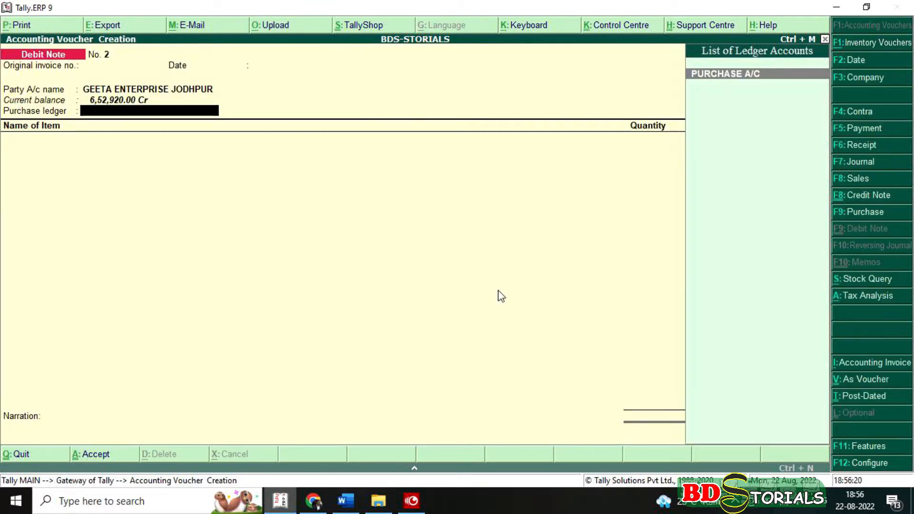
key(Return)
- Set the GST classification/nature of the transaction to Purchase Taxable
text(P)
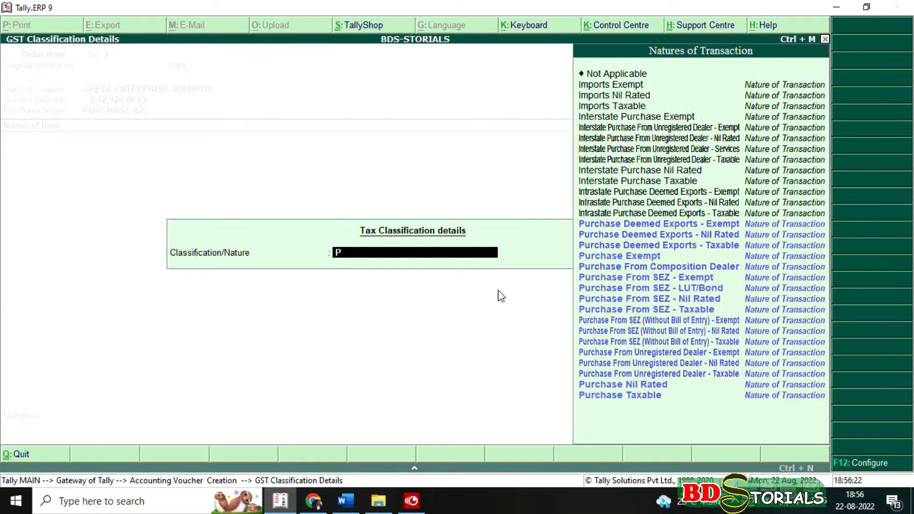
click(352, 508)
click(353, 510)
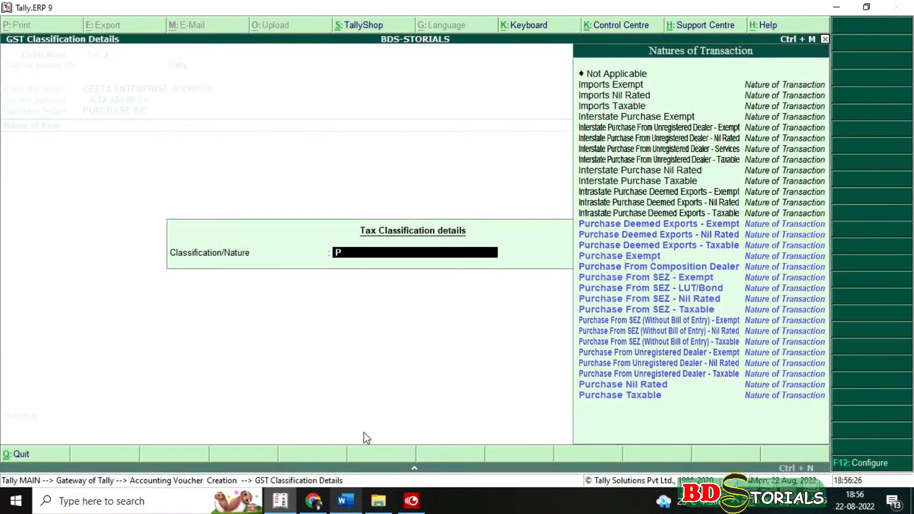
key(Down)
key(Down)
key(Down)
key(Down)
key(Down)
key(Down)
key(Down)
key(Down)
key(Down)
key(Down)
key(Down)
key(Down)
key(Down)
key(Down)
key(Down)
key(Down)
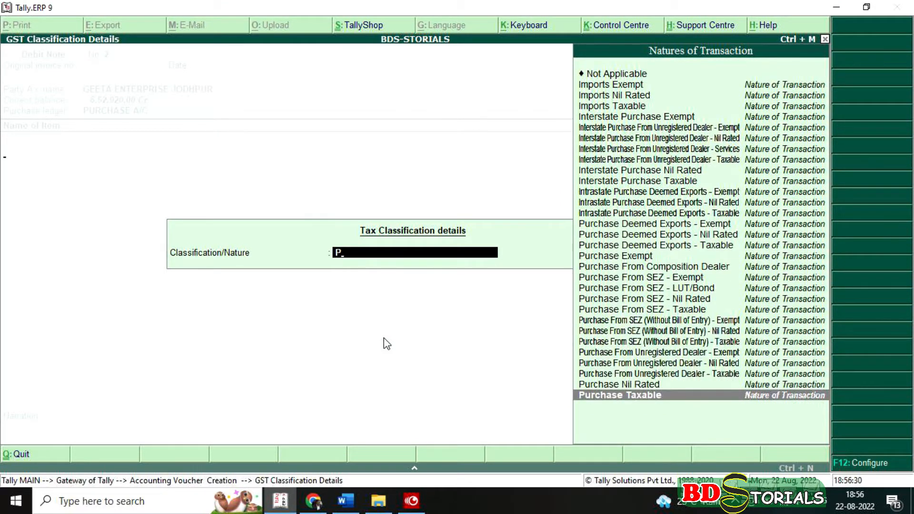
key(Return)
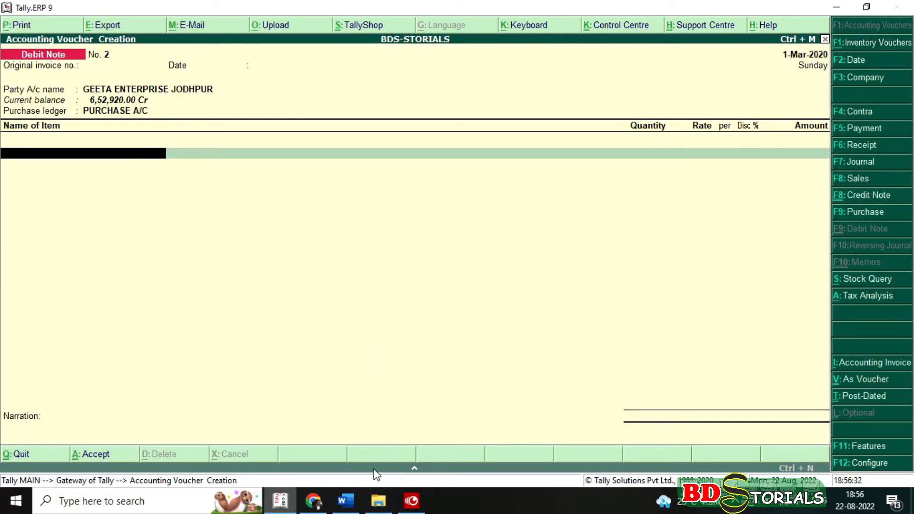
- Check the returned goods in the Word case document and choose Atta Chakki as the first item in Tally's debit note
click(346, 500)
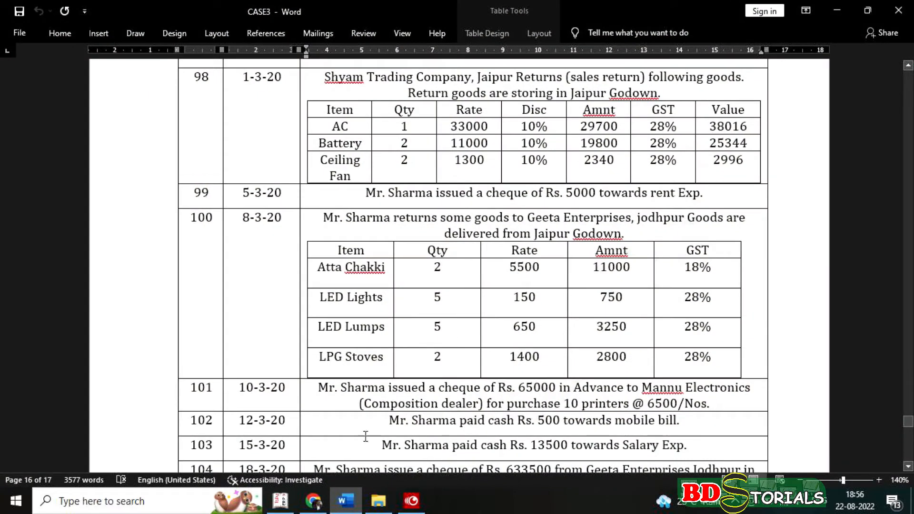
click(292, 497)
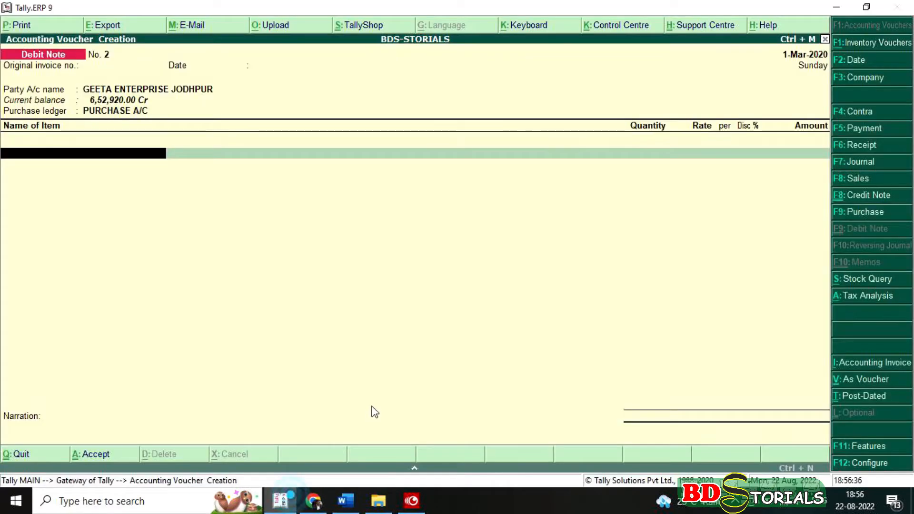
text(A)
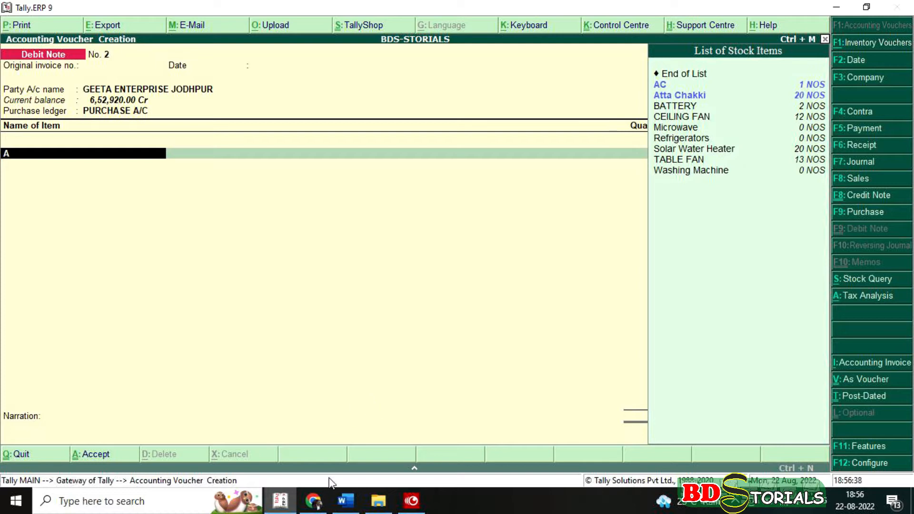
click(352, 504)
key(alt+Tab)
key(Down)
key(Return)
- Allocate 2 NOS of Atta Chakki from the JAIPUR godown at a rate of 5,500
text(JA)
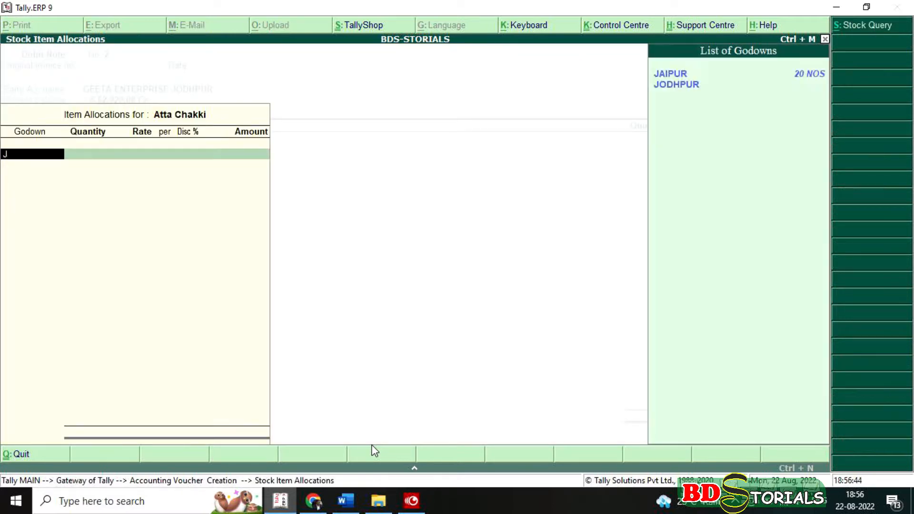
key(Return)
text(2)
key(Return)
key(Return)
key(Return)
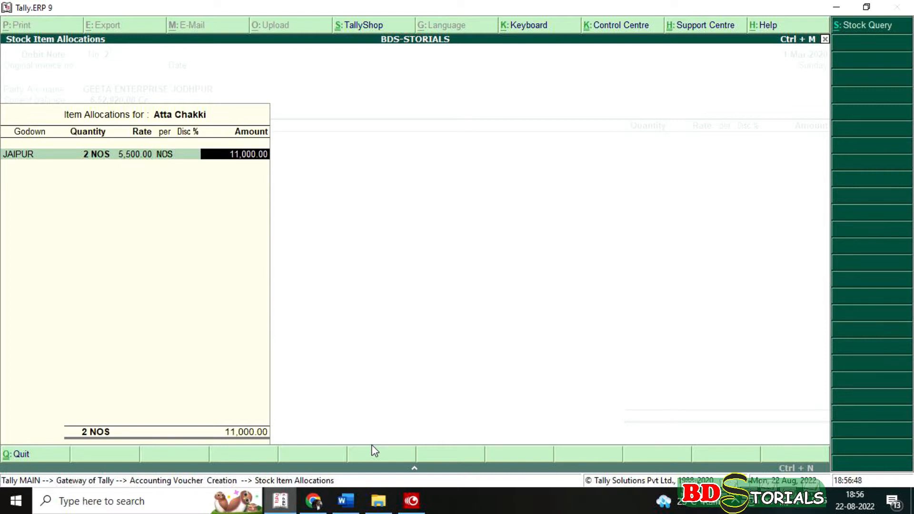
key(Return)
key(Return)
key(Return)
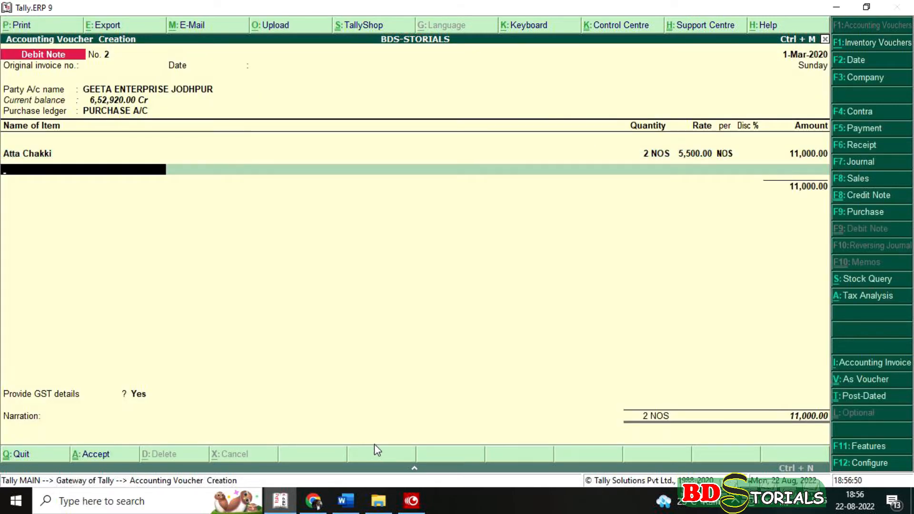
- Check the next returned item in the Word case document and add LED Lights to Tally's debit note
click(346, 500)
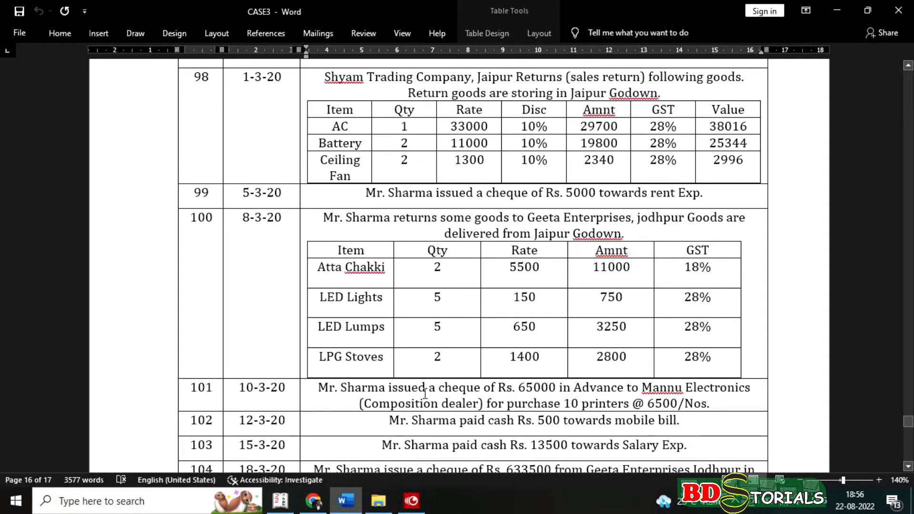
click(280, 500)
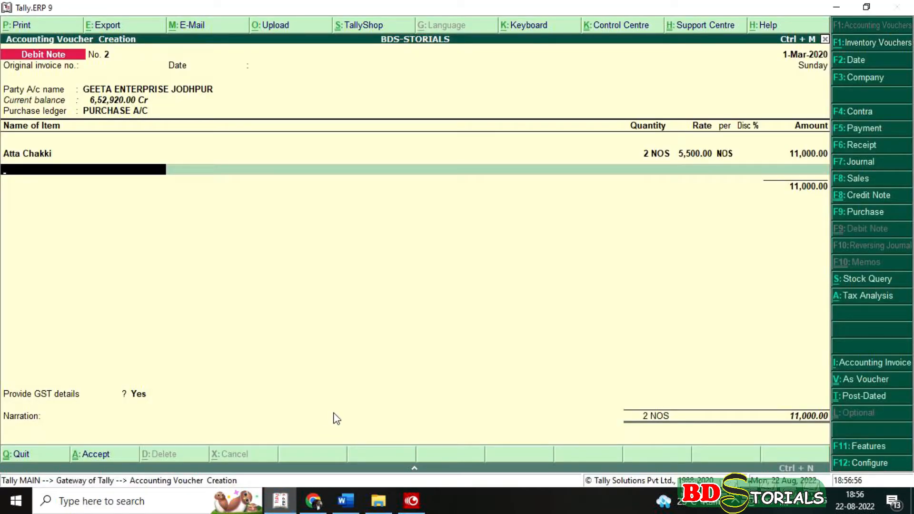
text(LED)
key(Return)
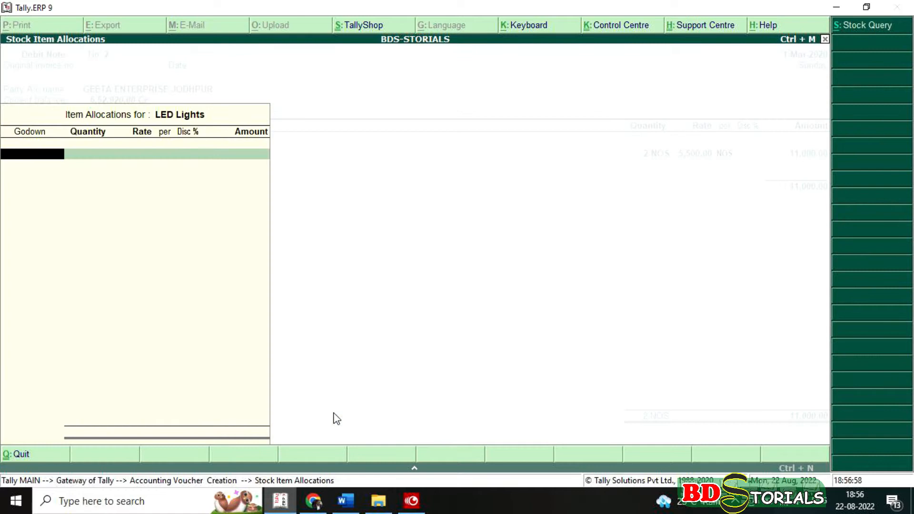
- Allocate 5 NOS of LED Lights from the JAIPUR godown at a rate of 150
text(jai)
key(Return)
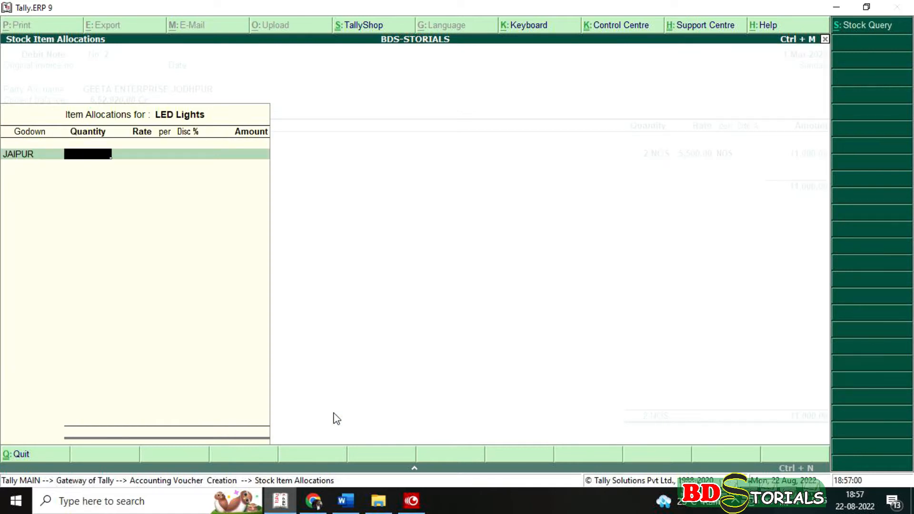
text(5)
key(Return)
key(Return)
key(Return)
key(Return)
key(Return)
key(Return)
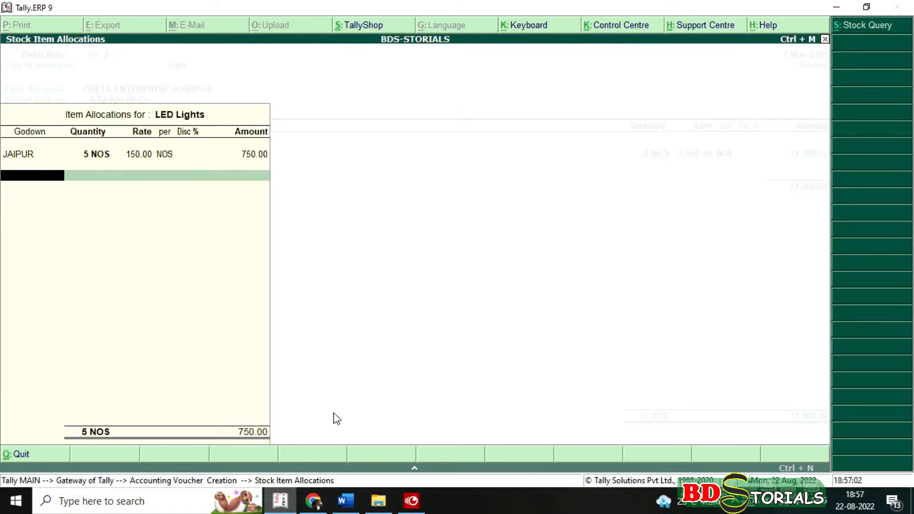
key(Return)
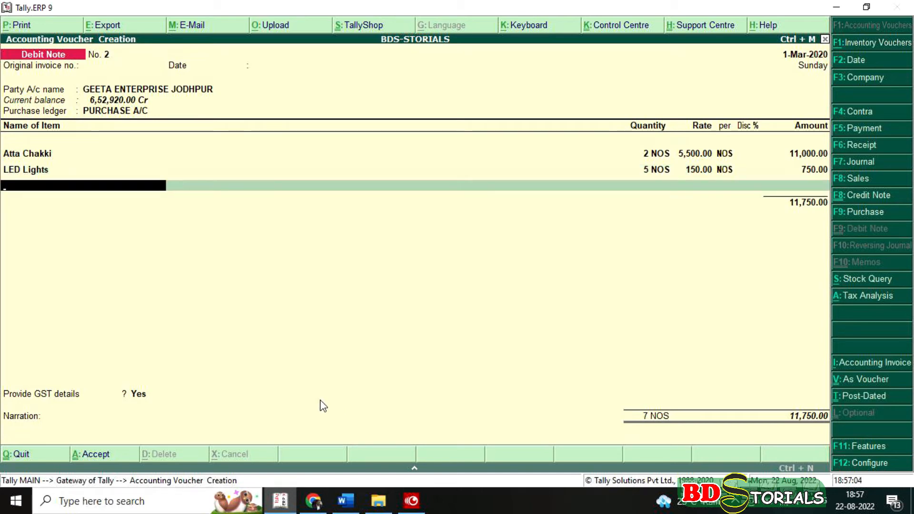
- Check the third returned item in the Word case document and add LED Lumps to Tally's debit note
click(342, 502)
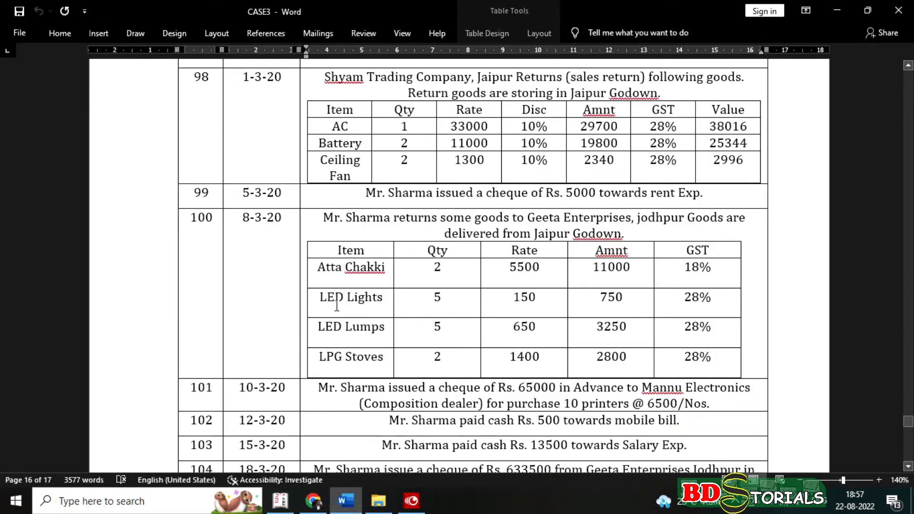
click(280, 501)
text(LE)
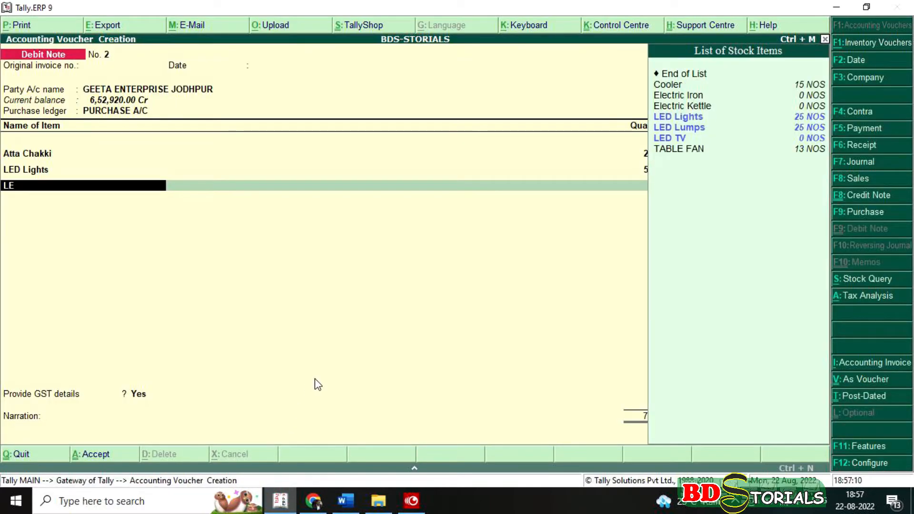
key(Down)
key(Down)
key(Up)
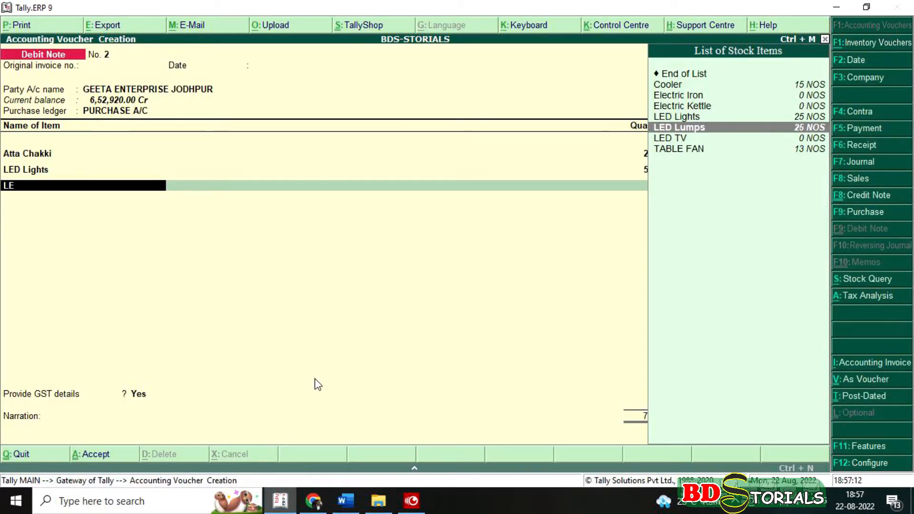
key(Return)
- Allocate 5 NOS of LED Lumps from the JAIPUR godown at a rate of 650
text(JAI)
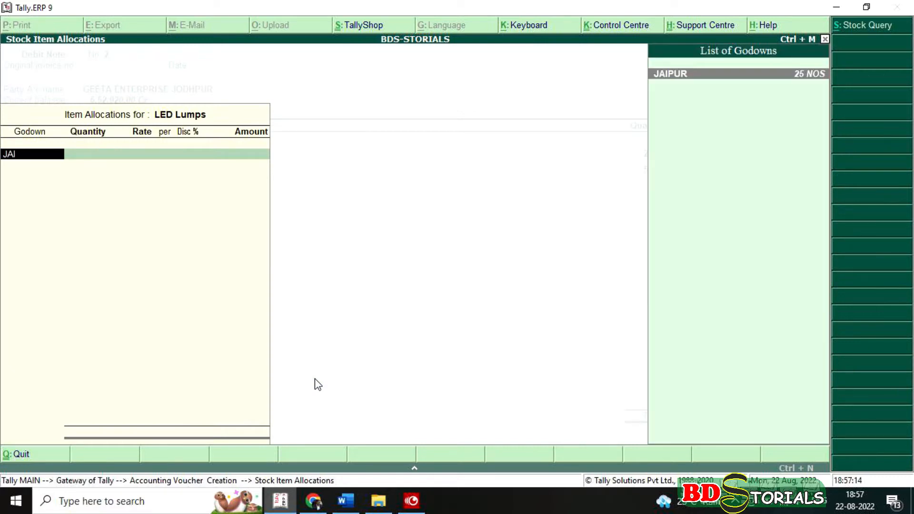
key(Return)
text(5)
key(Return)
key(Return)
key(Return)
key(Return)
key(Return)
key(Return)
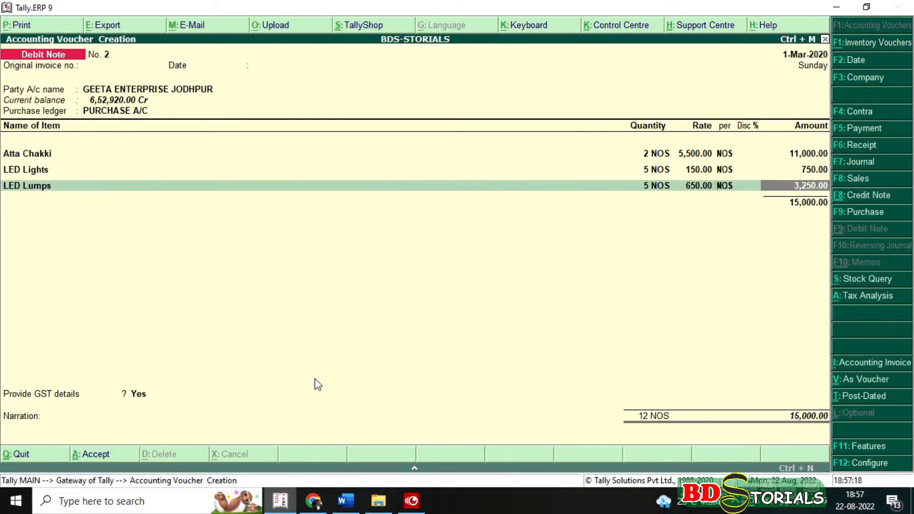
key(Return)
- Check the last returned item in the Word case document and add LPG STOVES to Tally's debit note
click(346, 501)
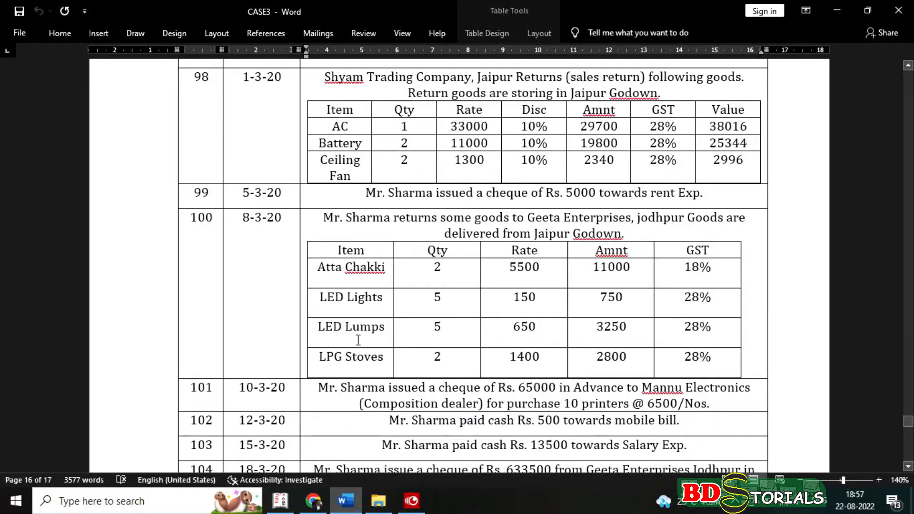
click(281, 501)
text(LPG)
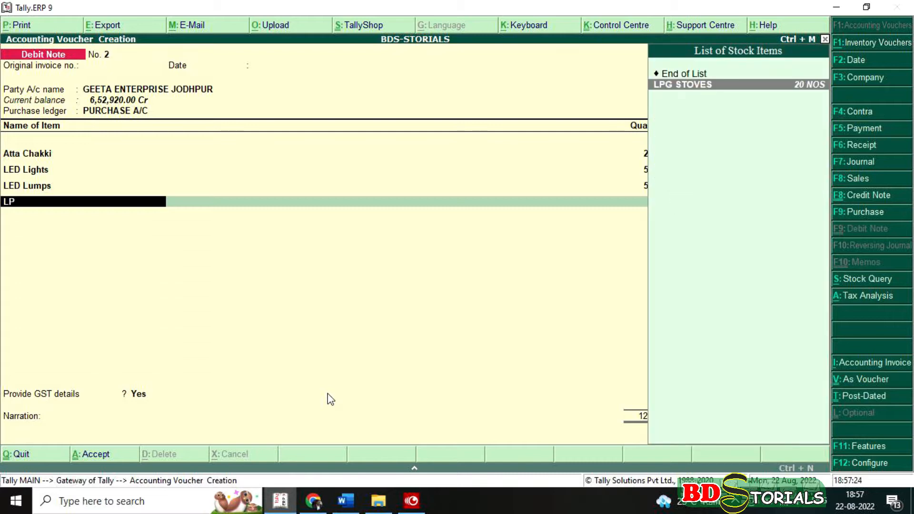
key(Return)
- Allocate 2 NOS of LPG STOVES from the JAIPUR godown at a rate of 1,400
text(jai)
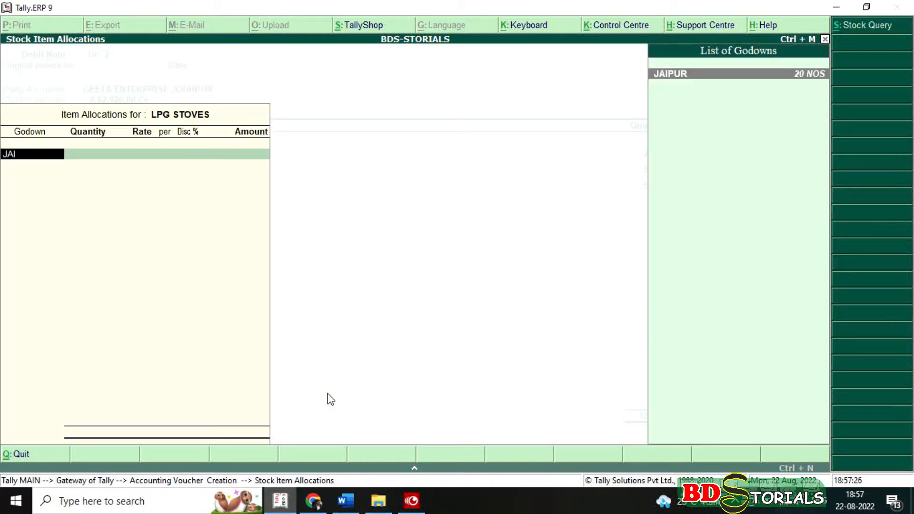
key(Return)
text(2)
key(Return)
key(Return)
key(Return)
key(Return)
key(Return)
key(Return)
key(Return)
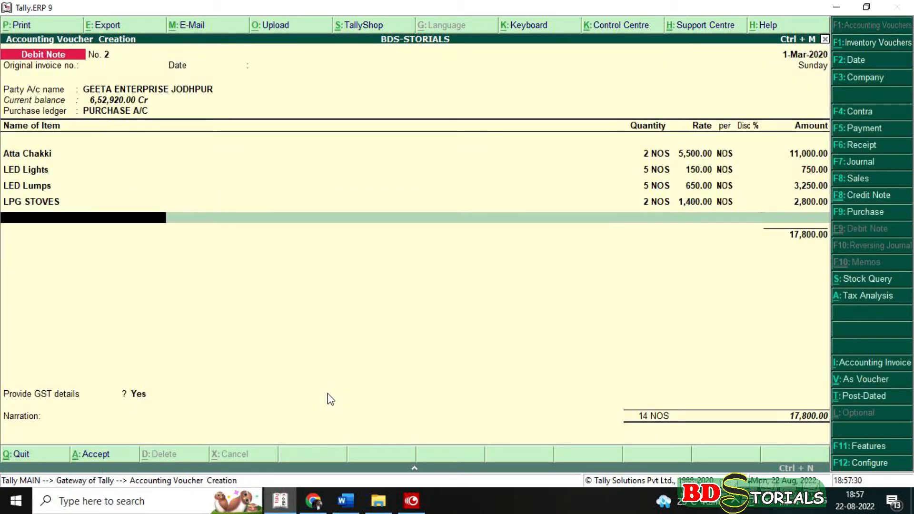
- Add the CGST and SGST ledgers below the returned items, keeping the calculated tax amounts
text(c)
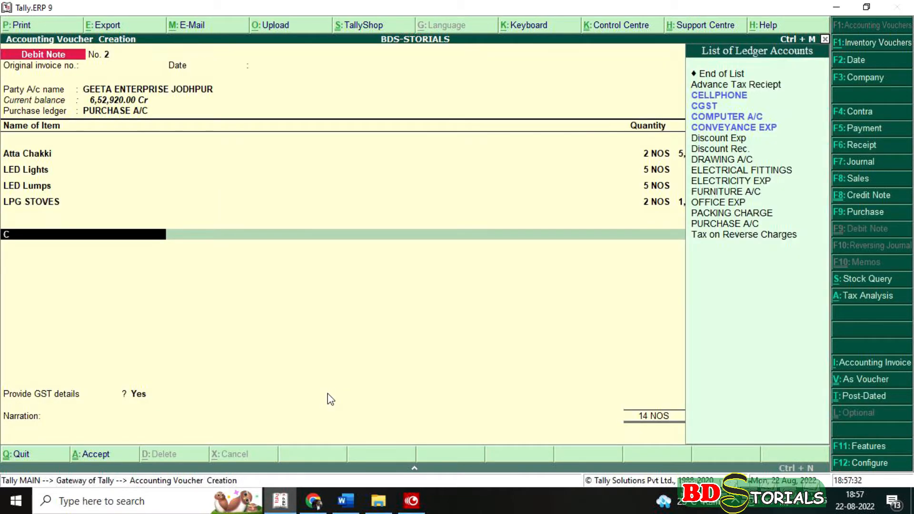
key(Down)
key(Down)
key(Return)
key(Return)
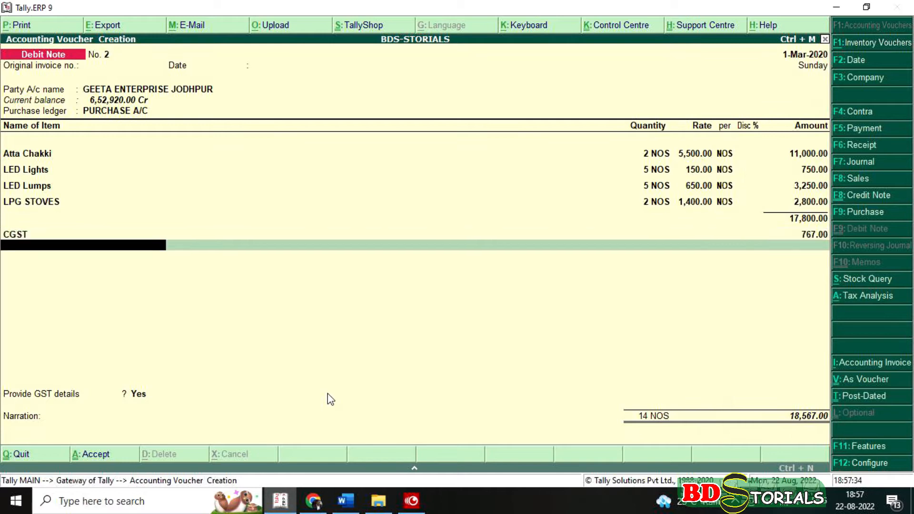
text(s)
key(Down)
key(Down)
key(Up)
key(Return)
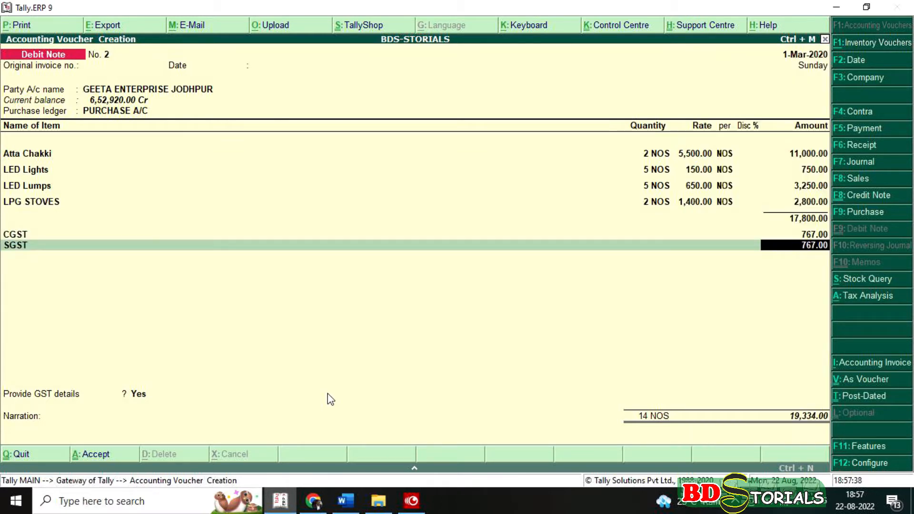
key(Return)
- Set the option to provide GST details to No and save the debit note without a narration
key(Return)
key(Up)
key(Return)
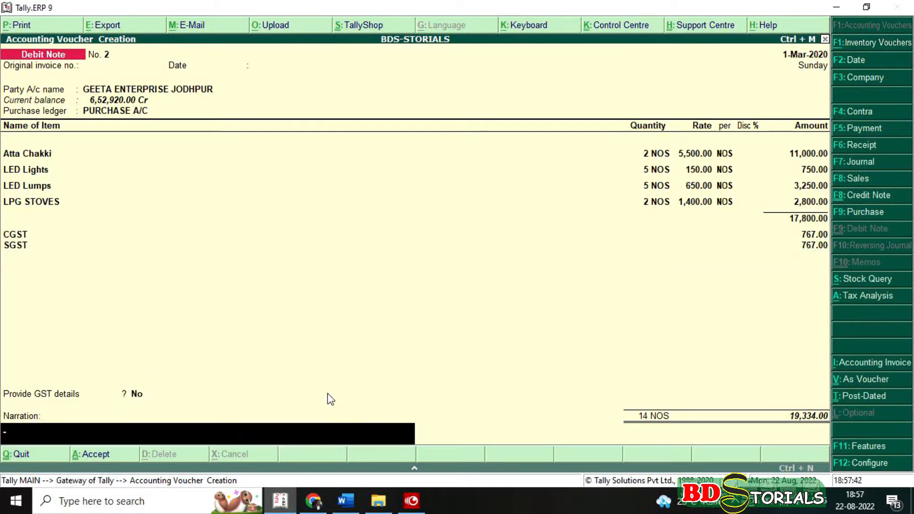
key(Return)
key(Return)
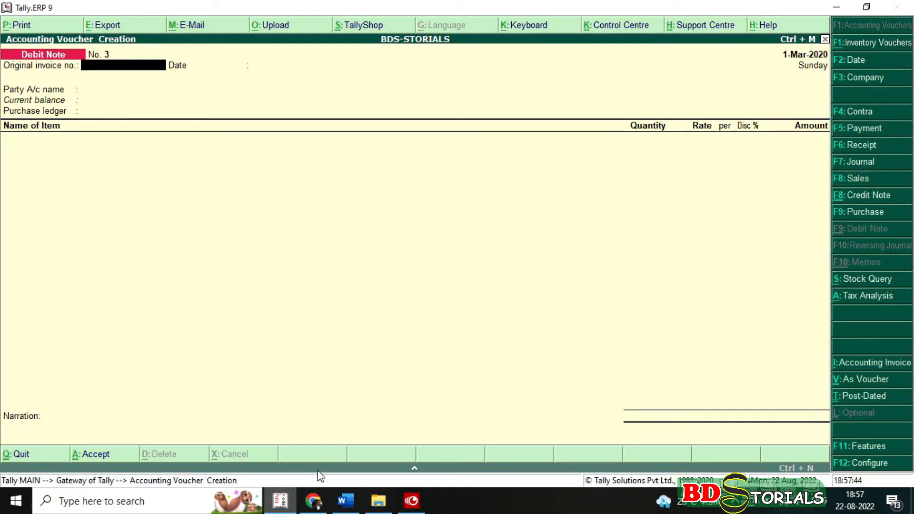
- Read transaction 101 in the Word case document and start a payment voucher in Tally
click(342, 500)
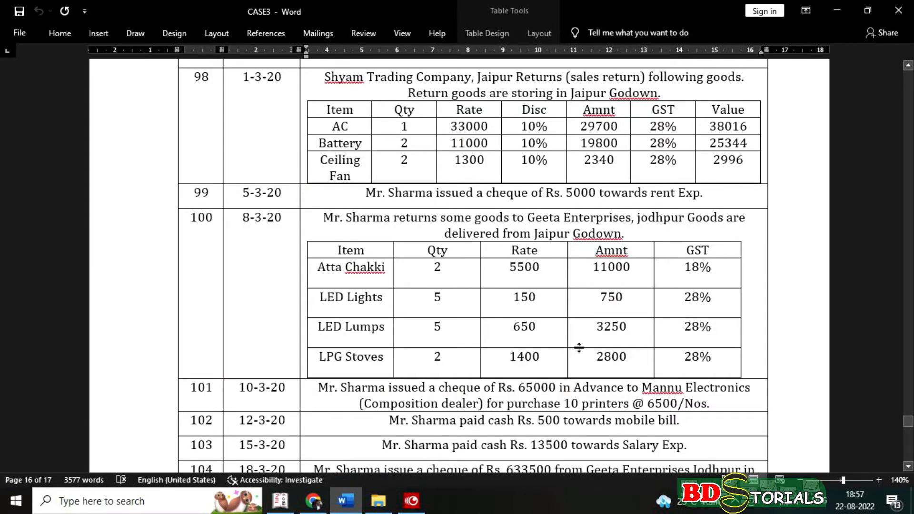
scroll(584, 345, down, 1)
scroll(584, 344, down, 3)
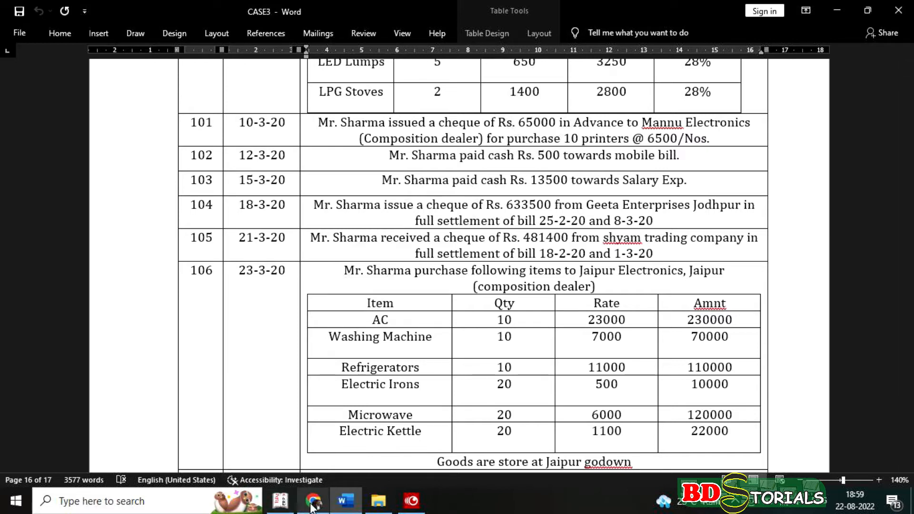
click(291, 506)
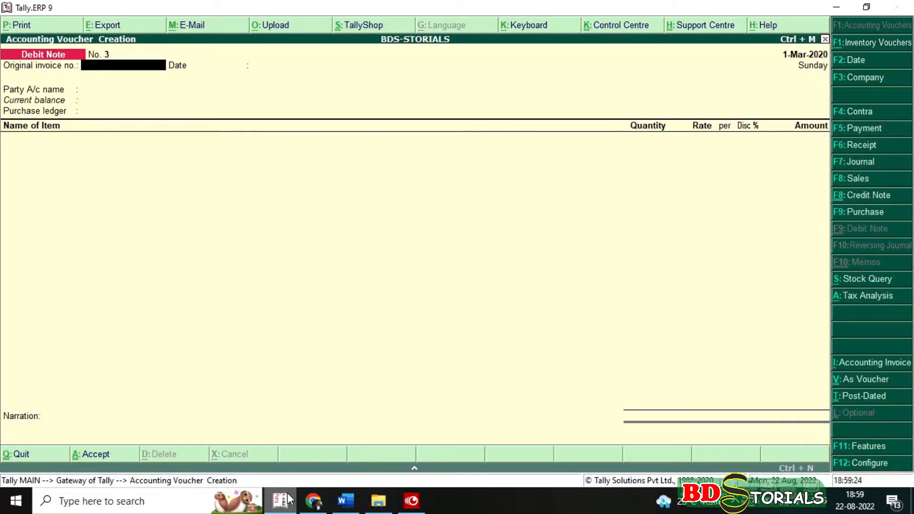
key(F5)
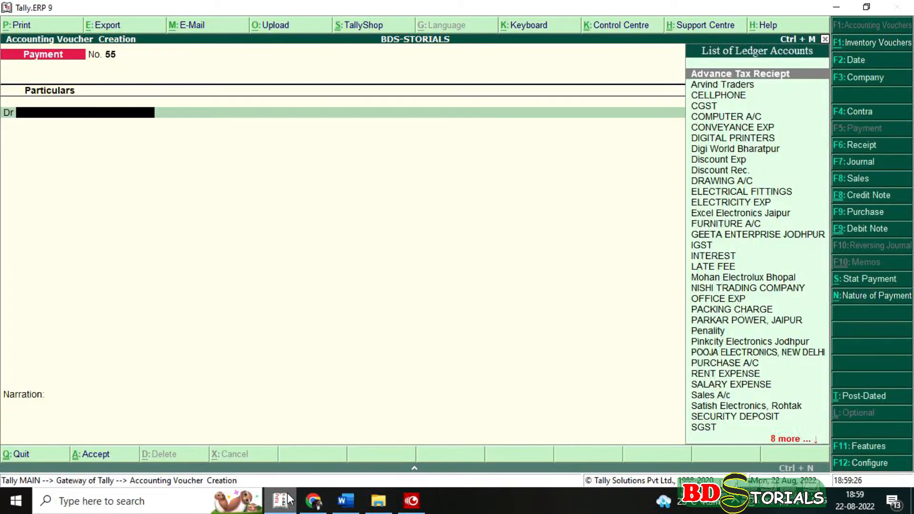
- Create a new ledger named MANNU ELECTRONICS from the payment voucher's debit line, leaving the alias empty
key(alt+c)
text(ANN)
key(BackSpace)
key(BackSpace)
key(BackSpace)
text(MA)
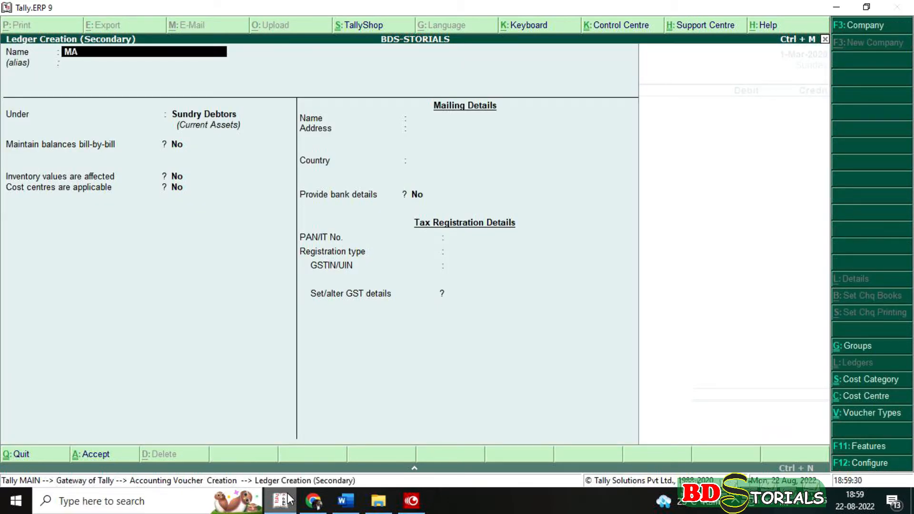
text(NNU ELECTRONICS)
key(Return)
key(Return)
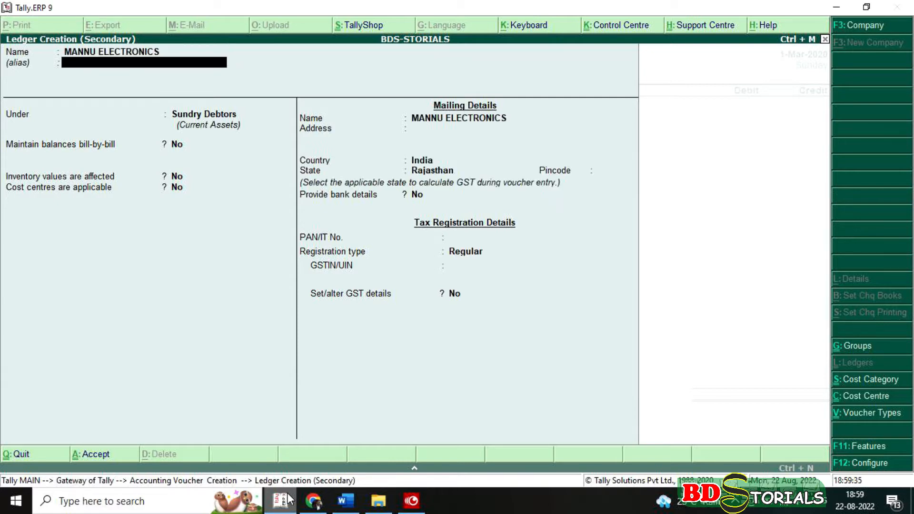
- Place the MANNU ELECTRONICS ledger under Sundry Creditors, with bill-by-bill balances left at No
text(S)
key(Up)
key(Down)
key(Down)
key(Down)
key(Return)
key(Return)
key(Return)
key(Return)
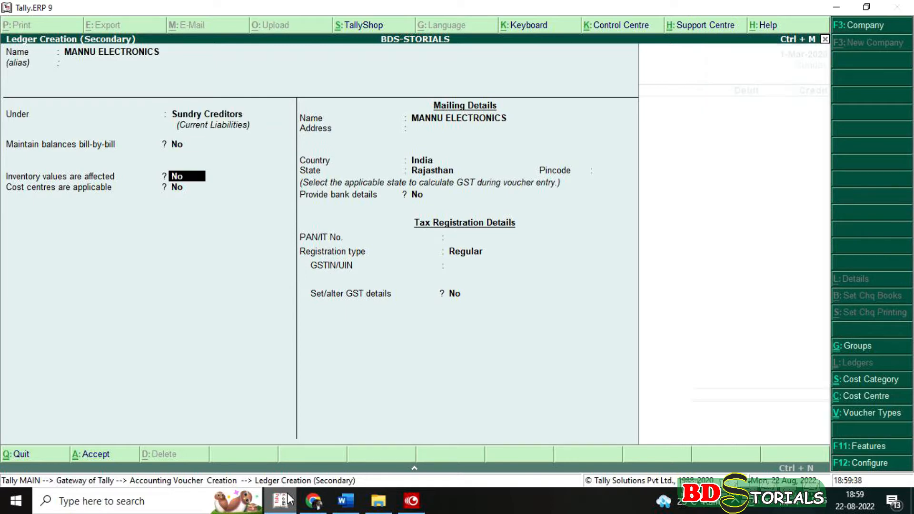
- Keep the ledger's default mailing details and set its tax registration type to Composition
key(Return)
key(Return)
key(Return)
key(Return)
key(Return)
key(Return)
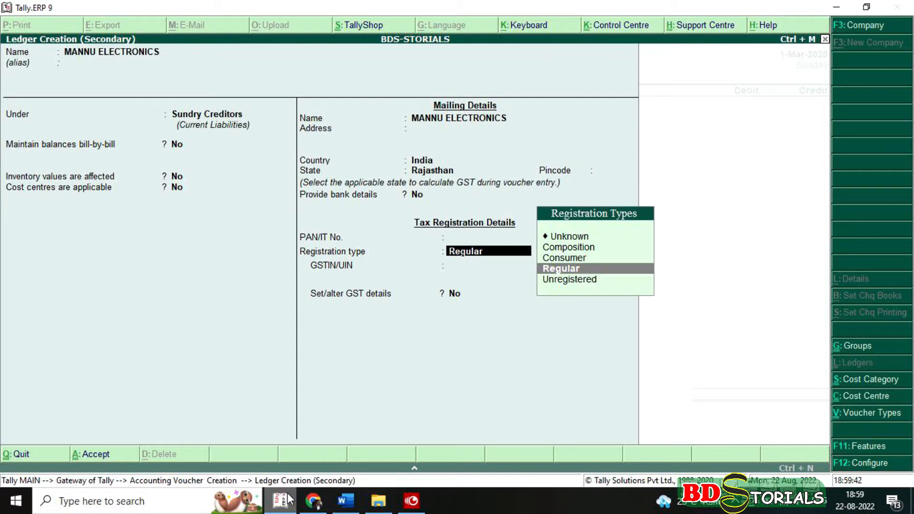
key(Up)
key(Up)
key(Return)
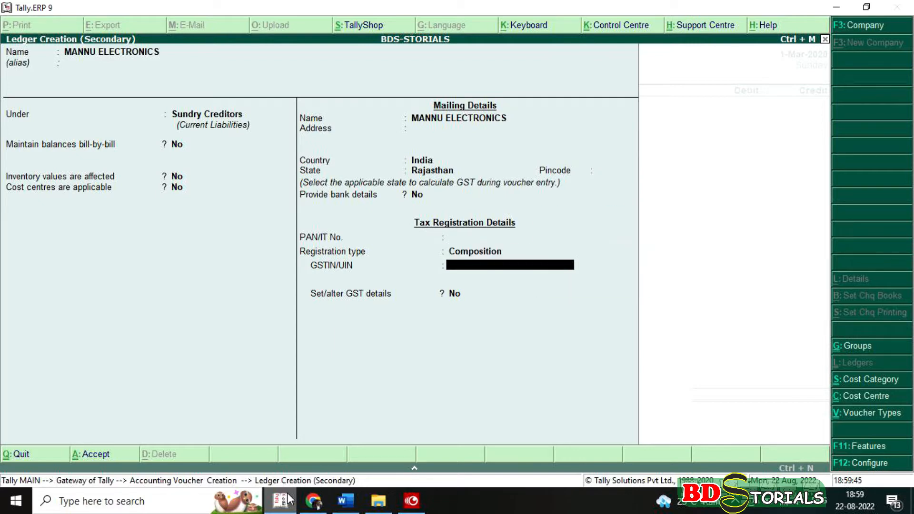
- Open the additional GST details for the ledger, keep all options at No, and save the ledger
key(Return)
key(Return)
text(y)
key(Return)
key(Return)
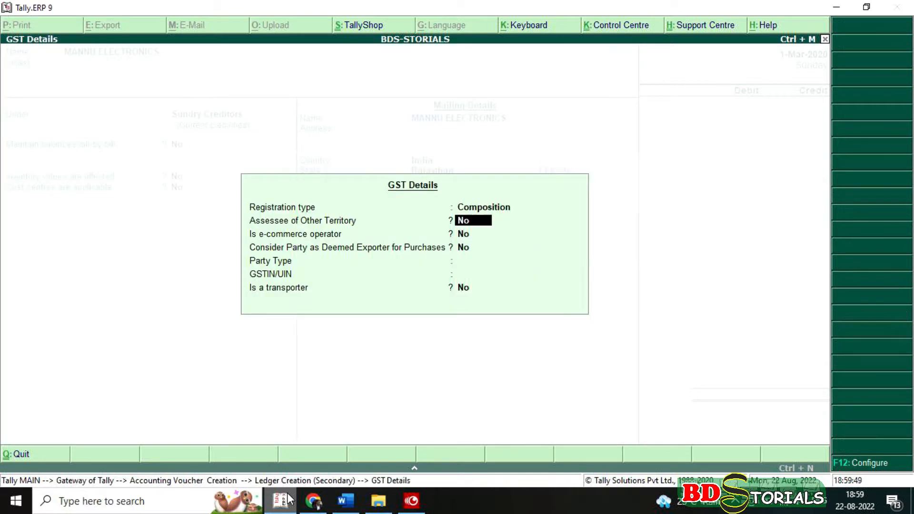
key(Return)
key(Return)
key(Return)
key(Return)
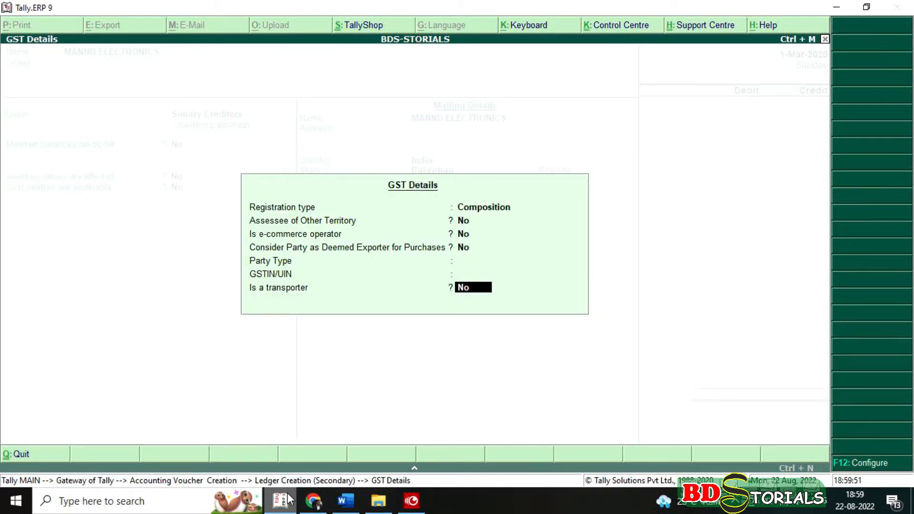
key(Return)
key(Return)
- Debit MANNU ELECTRONICS with 65000, credit BANK A/C with the same amount, and save the payment voucher
text(65000)
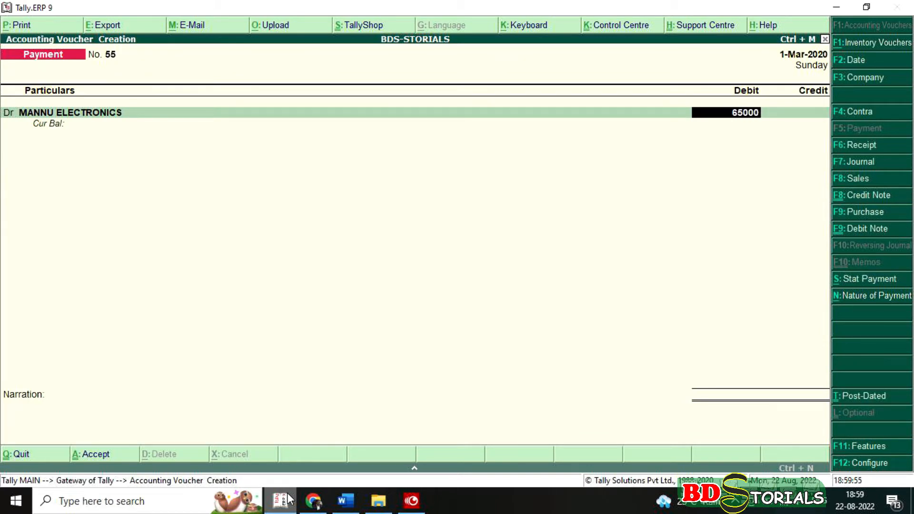
key(Return)
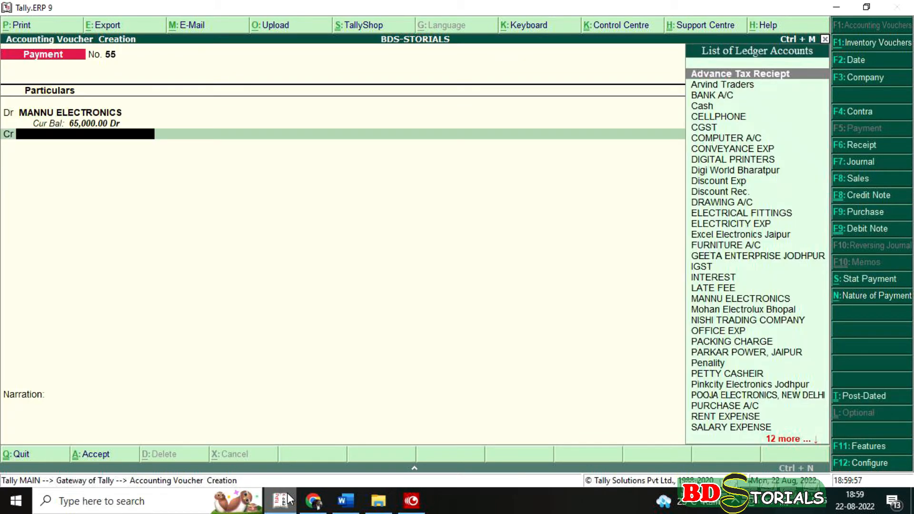
text(BANK A/C)
key(Return)
key(Return)
key(Return)
key(Return)
key(Return)
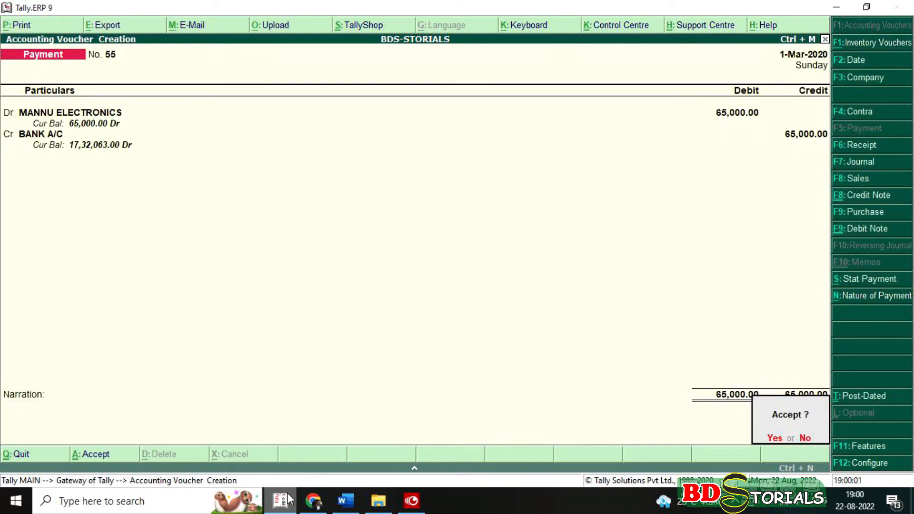
key(Return)
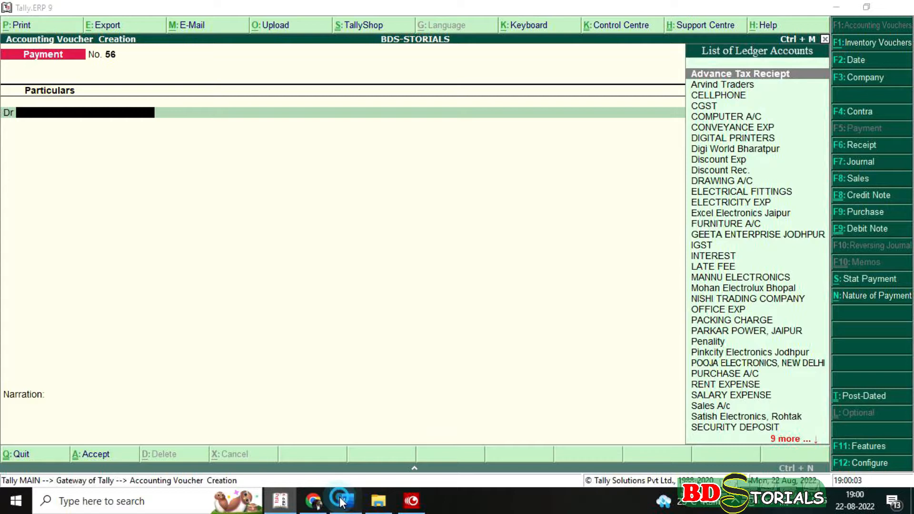
- Check transaction 102 in the Word case document and debit TELEPHONE EXP in Tally with tax classification Not Applicable
click(345, 500)
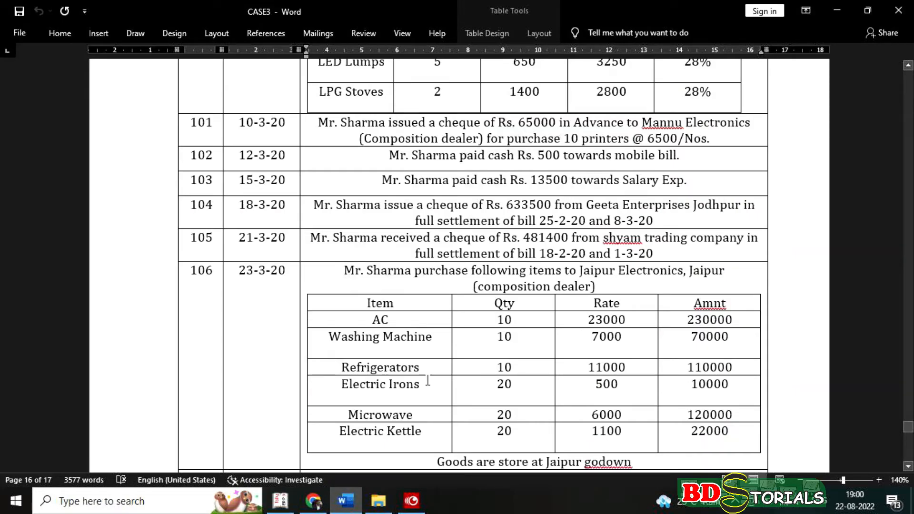
click(282, 500)
text(T)
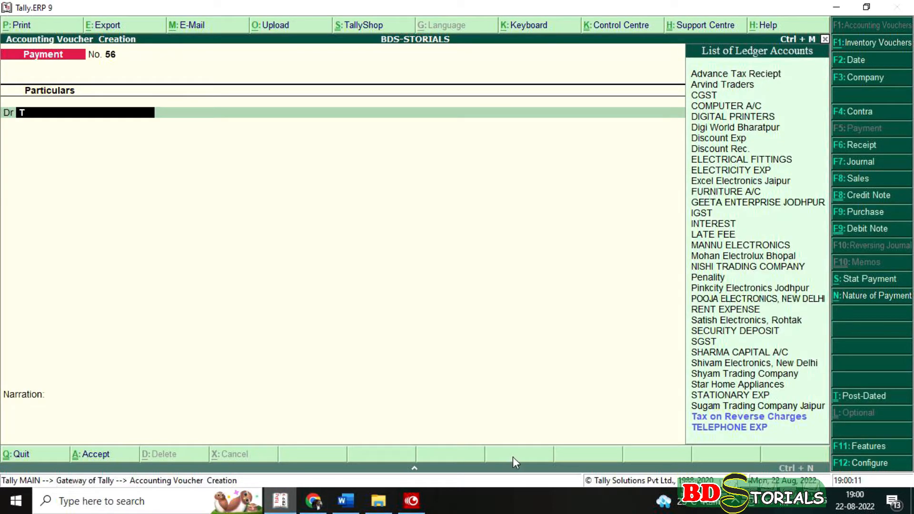
key(Down)
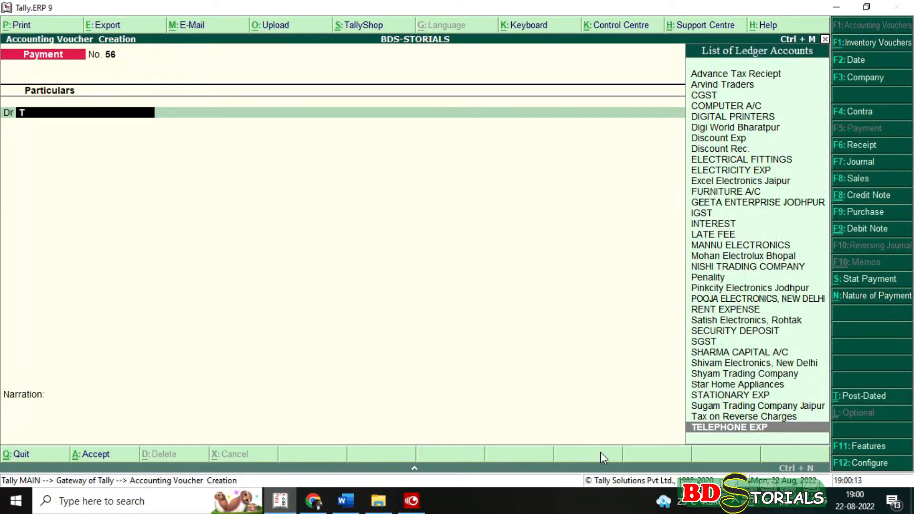
key(Return)
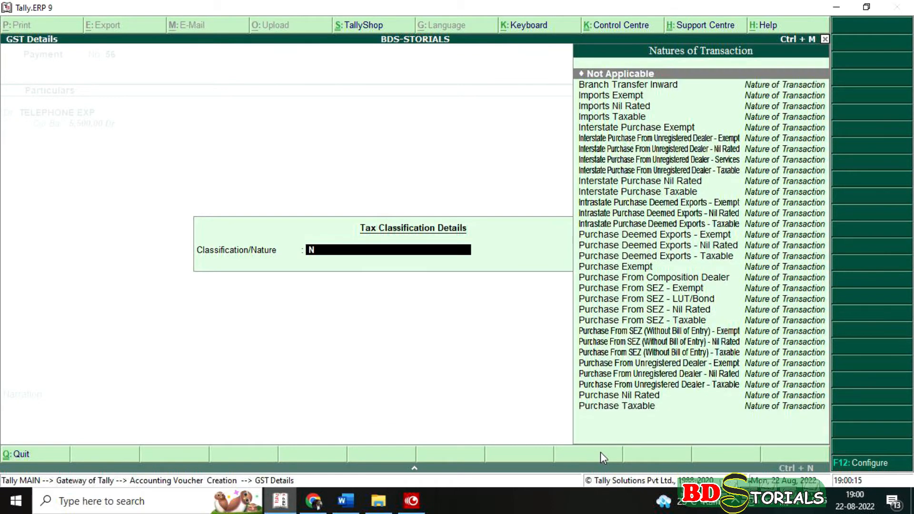
key(Return)
- Debit TELEPHONE EXP with 500, credit Cash with the same amount, and save the payment voucher
text(500)
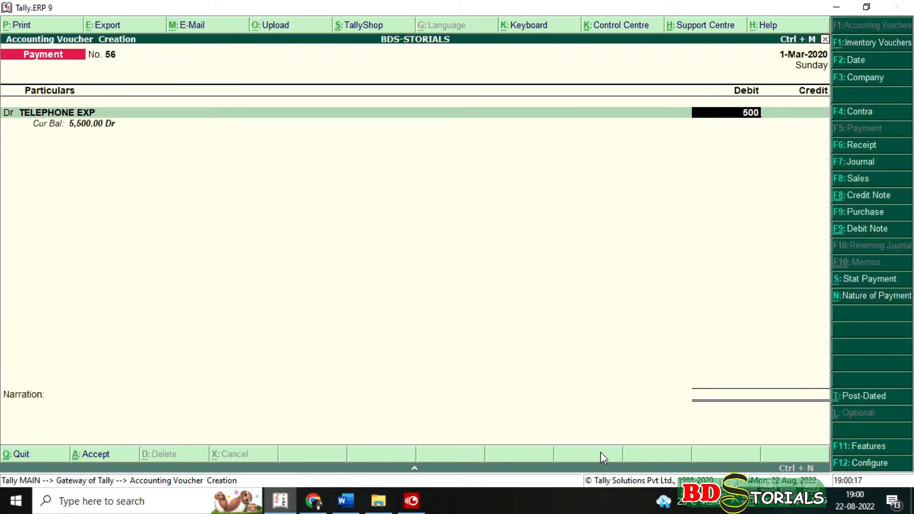
key(Return)
key(Return)
key(Return)
key(Return)
key(Return)
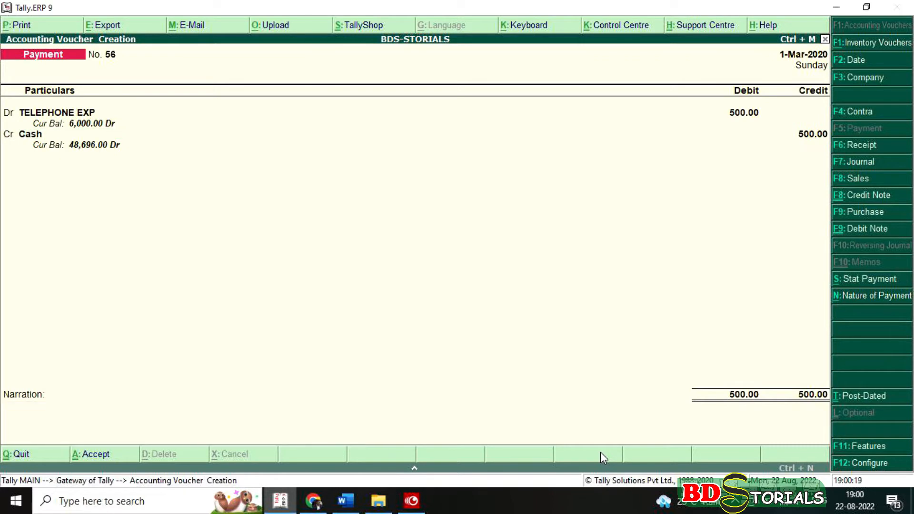
key(Return)
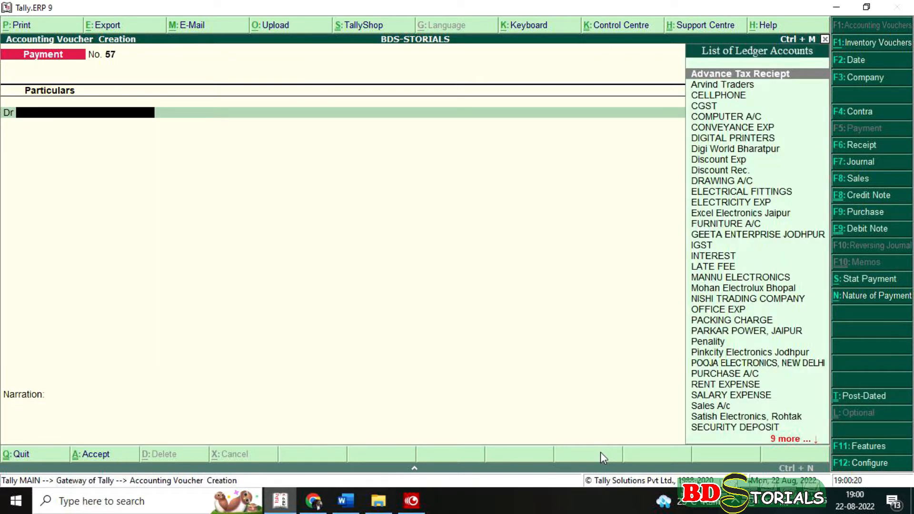
- Check transaction 103 in the Word case document and debit SALARY EXPENSE in Tally with 13500, tax classification Not Applicable
click(346, 501)
scroll(470, 343, down, 1)
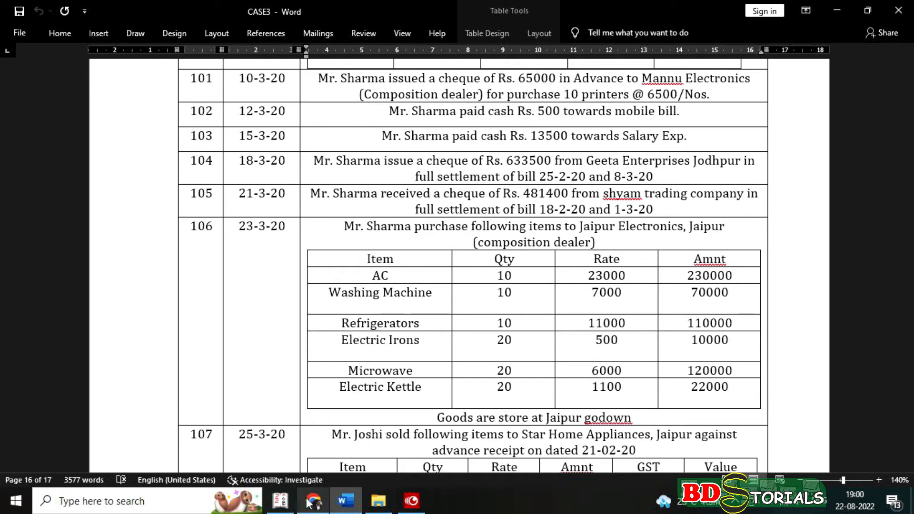
click(281, 500)
text(A)
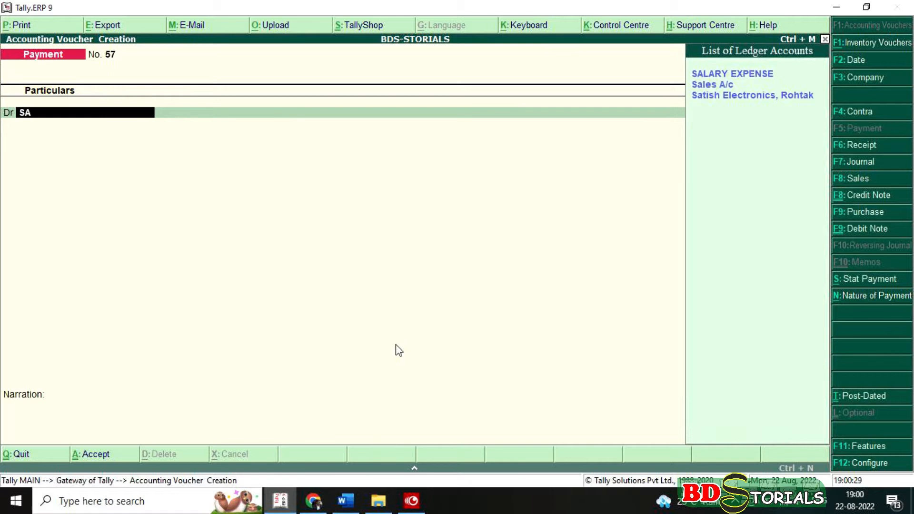
key(Return)
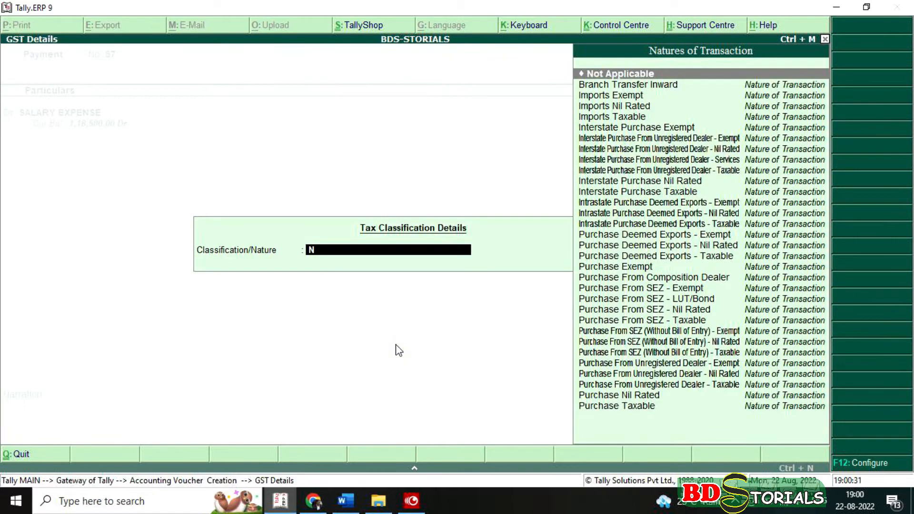
key(Return)
text(13500)
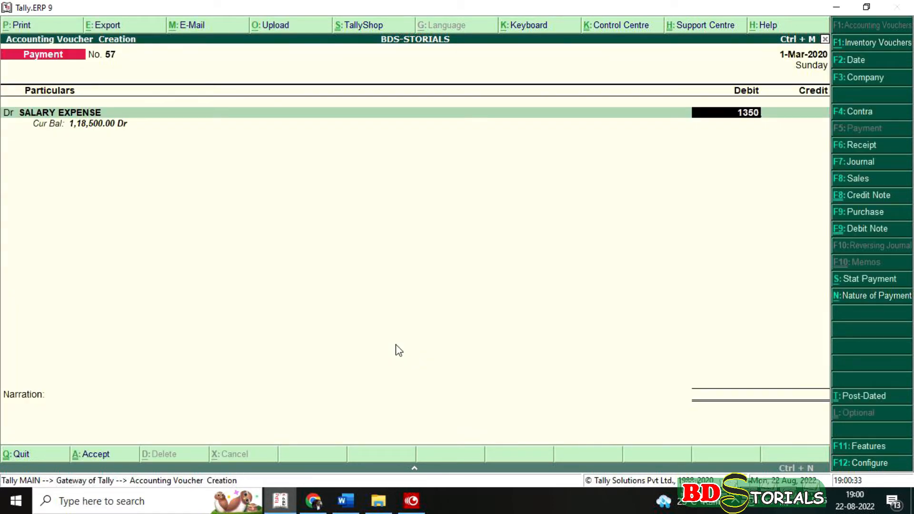
- Allocate the salary under category SALARY EXP, assigning 5000 to the first employee's cost centre and 3000 to the second
key(Return)
key(Return)
key(Return)
text(5,00)
text(0)
key(Return)
text(r)
key(Return)
text(3000)
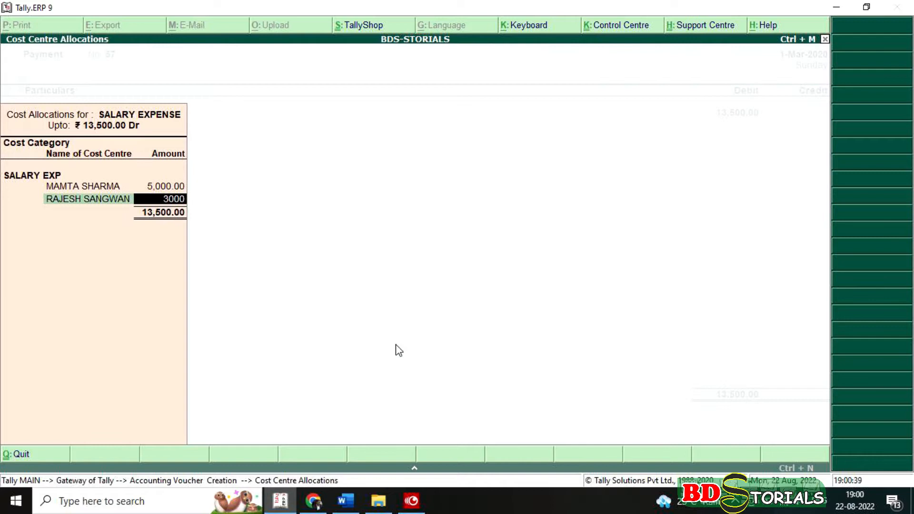
key(Return)
- Allocate 3000 to the third employee's cost centre and the remaining 2500 to the fourth
text(MANOJ RATHORE)
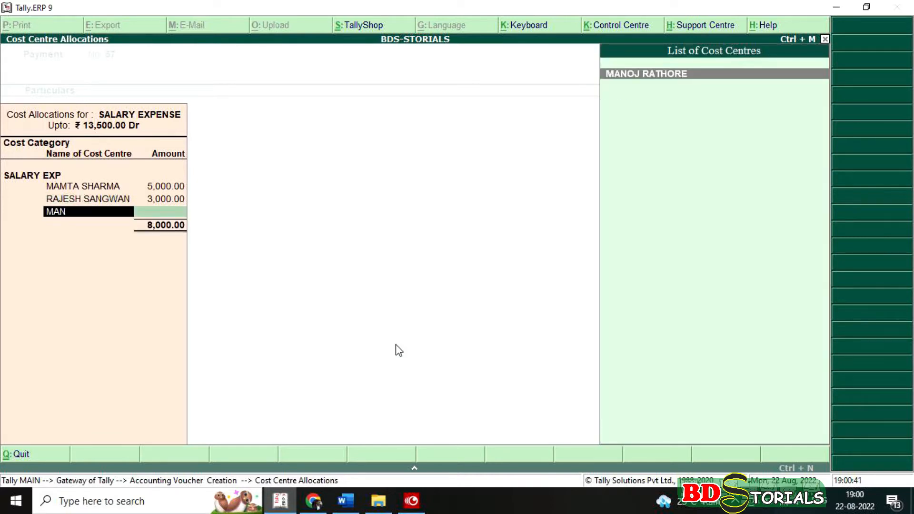
key(Return)
text(3000)
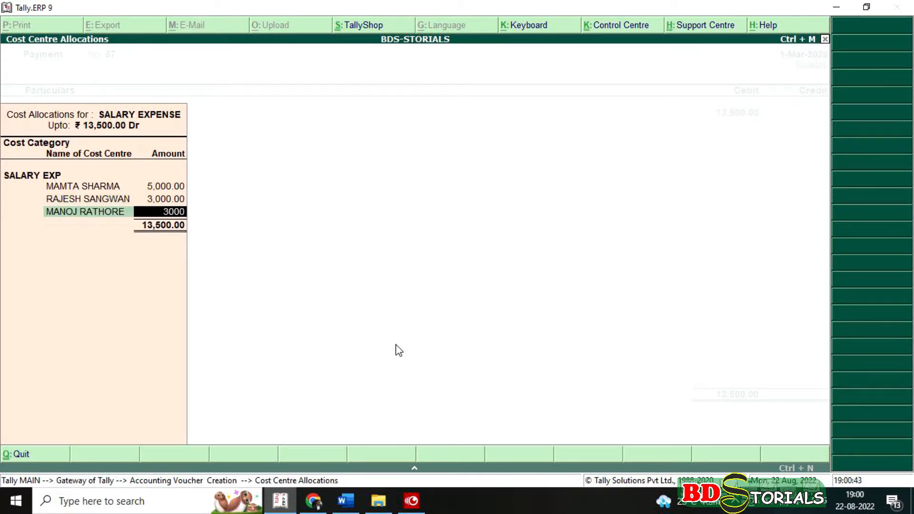
key(Return)
text(MA)
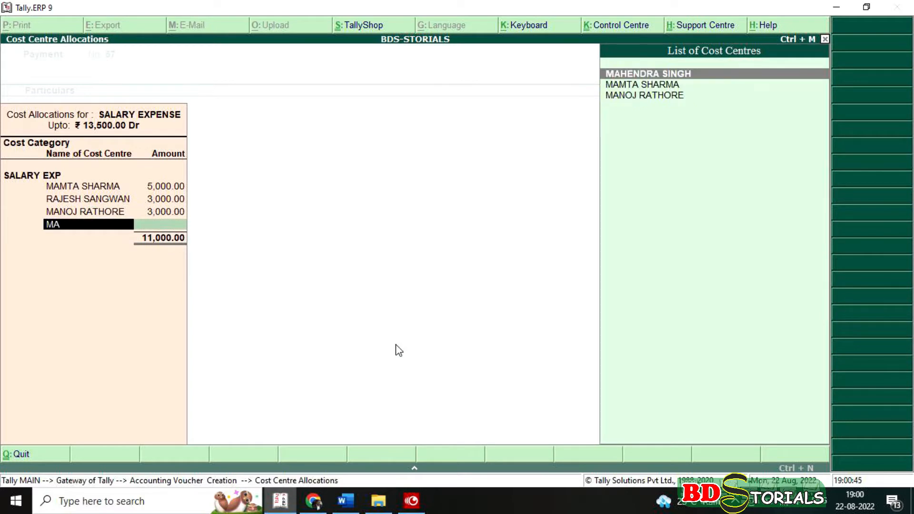
key(Return)
key(Return)
key(Return)
- Credit Cash with the full salary amount of 13500 and save the payment voucher
key(Return)
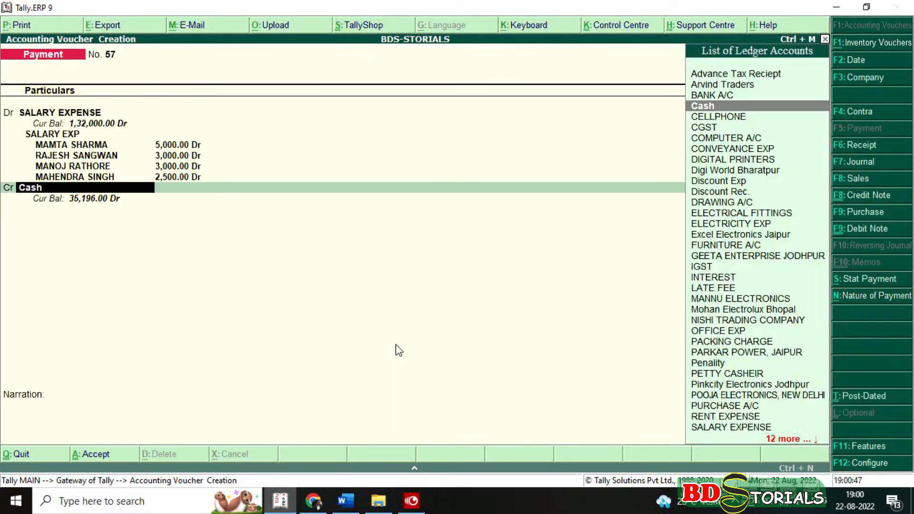
key(Return)
key(Return)
key(Return)
key(Return)
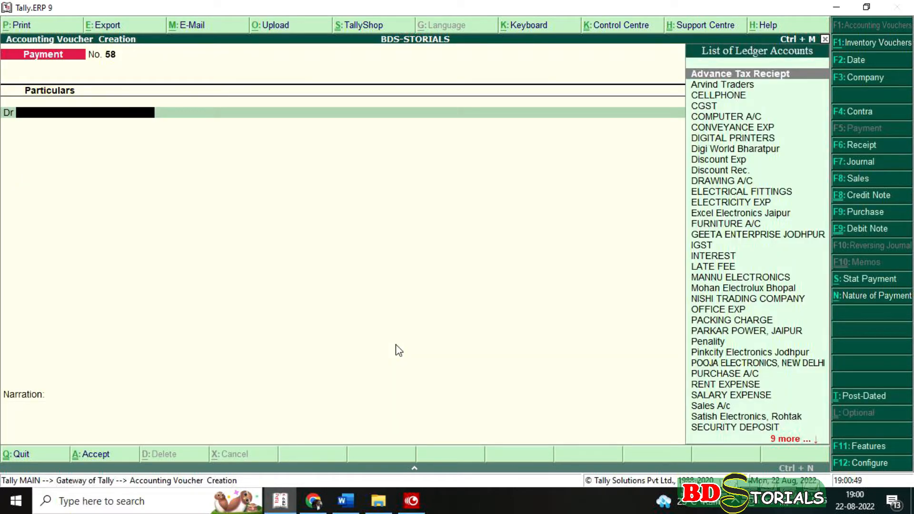
- Check transaction 104 and the 8-3-20 purchase return in the Word document, and debit GEETA ENTERPRISE JODHPUR in a new Tally payment voucher
click(346, 500)
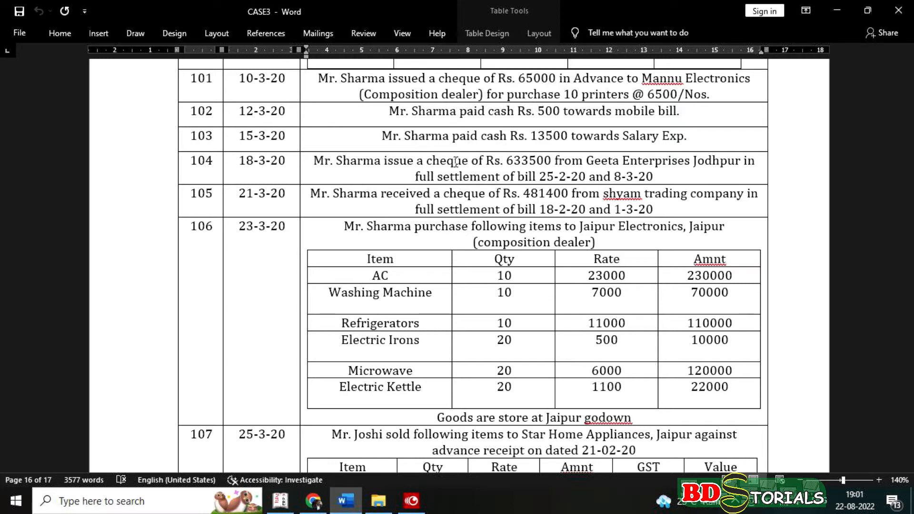
scroll(456, 162, up, 5)
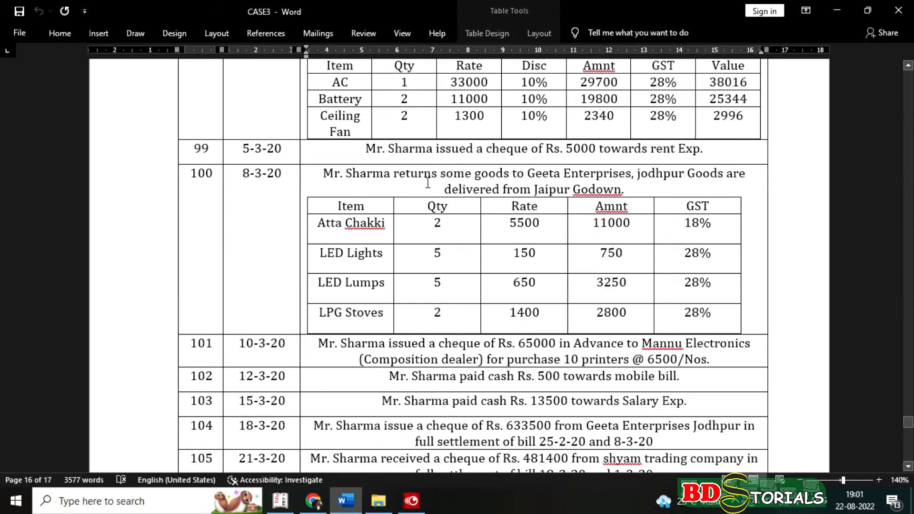
scroll(461, 218, down, 3)
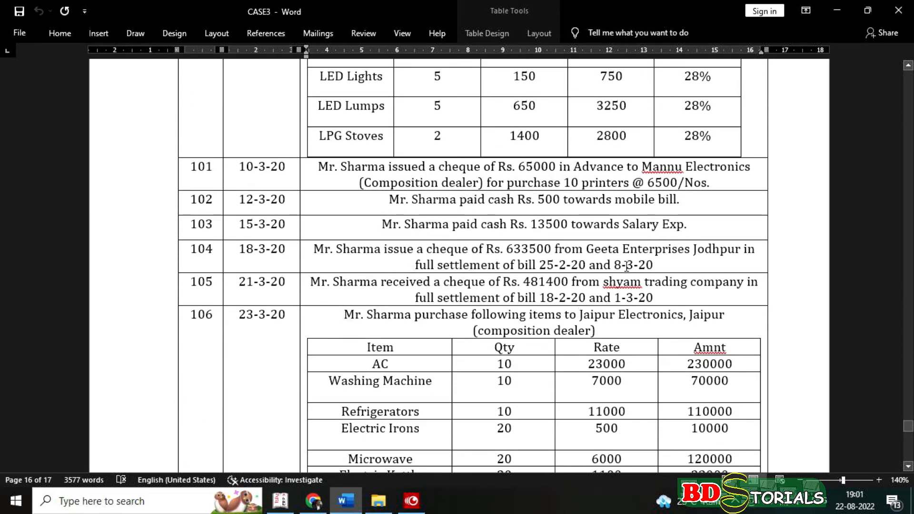
click(283, 504)
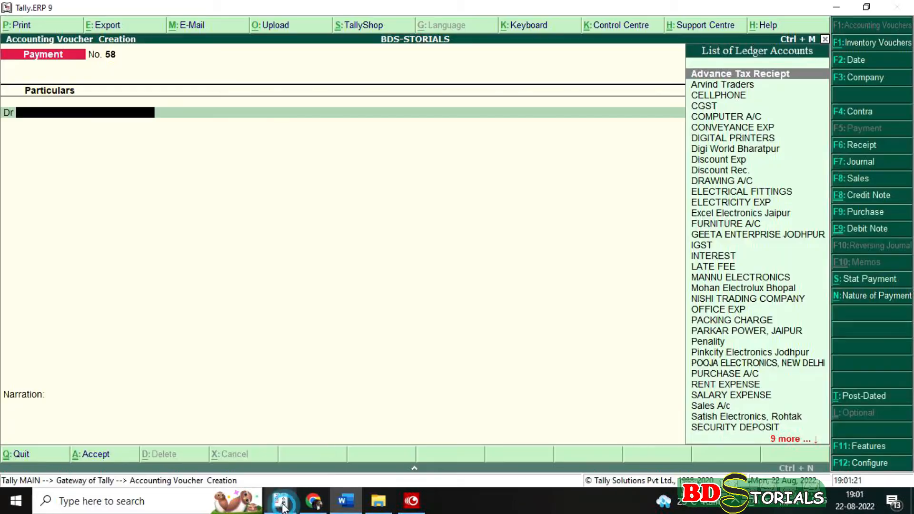
text(G)
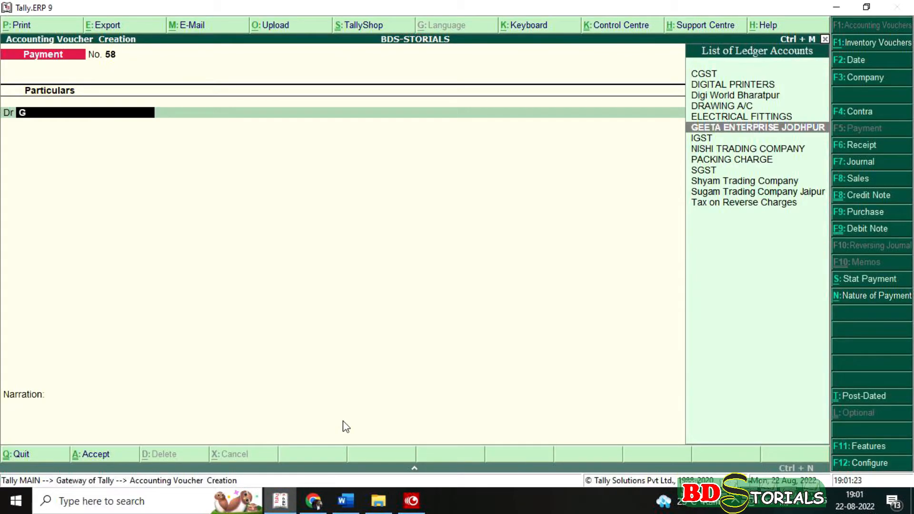
key(Return)
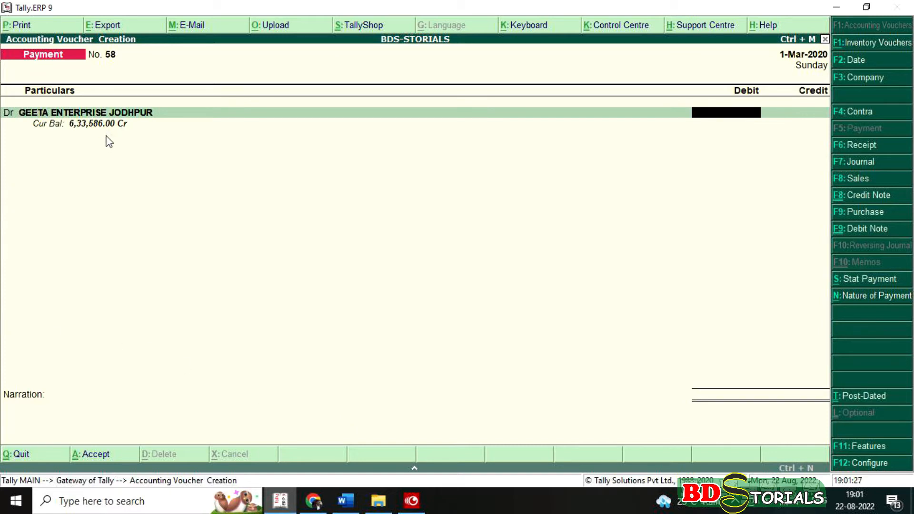
- Compare the settlement amount in the Word document and set the GEETA ENTERPRISE JODHPUR debit in Tally to 633586
click(346, 501)
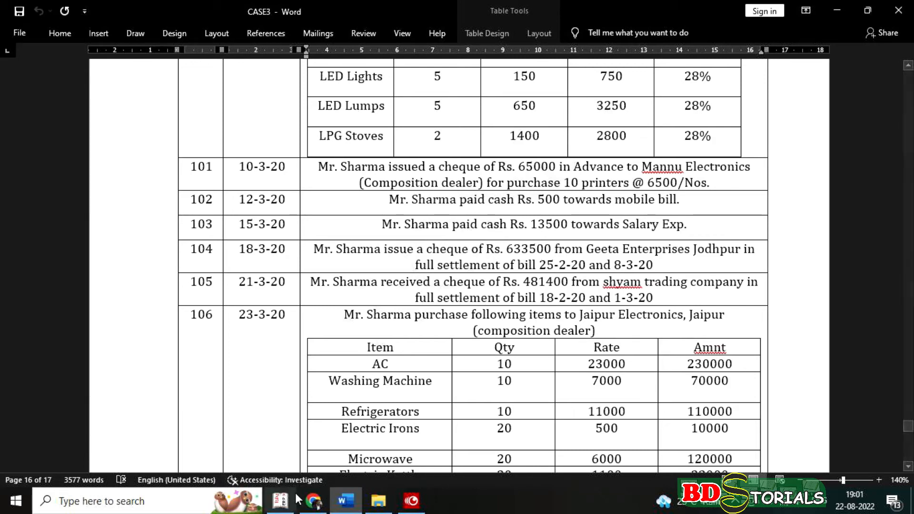
click(283, 499)
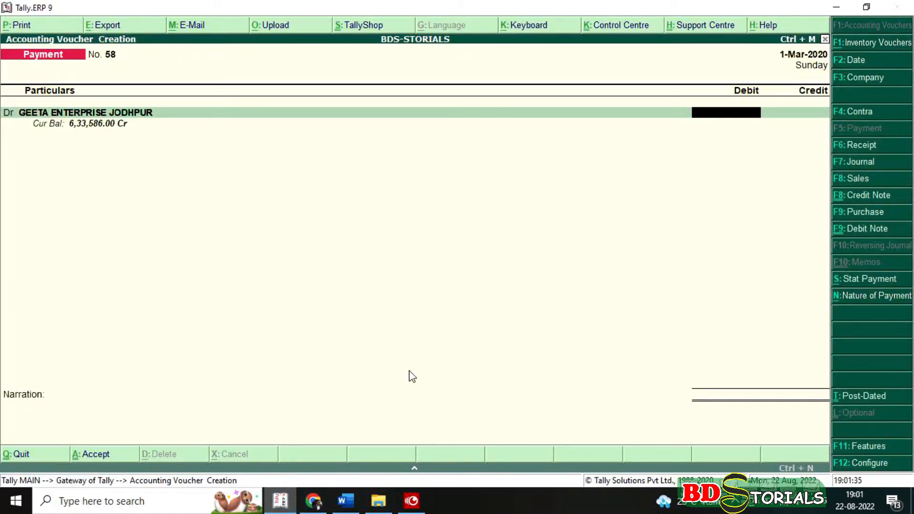
text(6,33,5)
text(86)
key(Return)
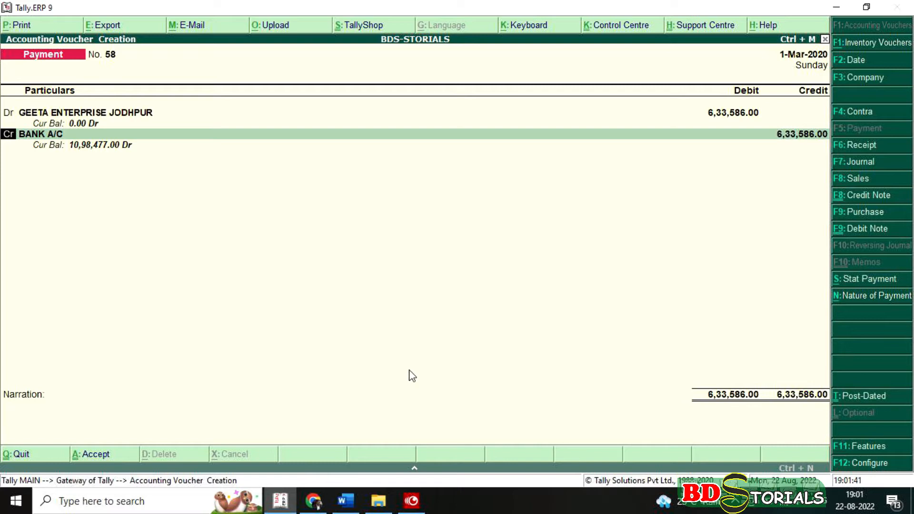
- Replace the BANK A/C credit line with Discount Rec., tax classification Not Applicable, and set its credit to 86
key(Return)
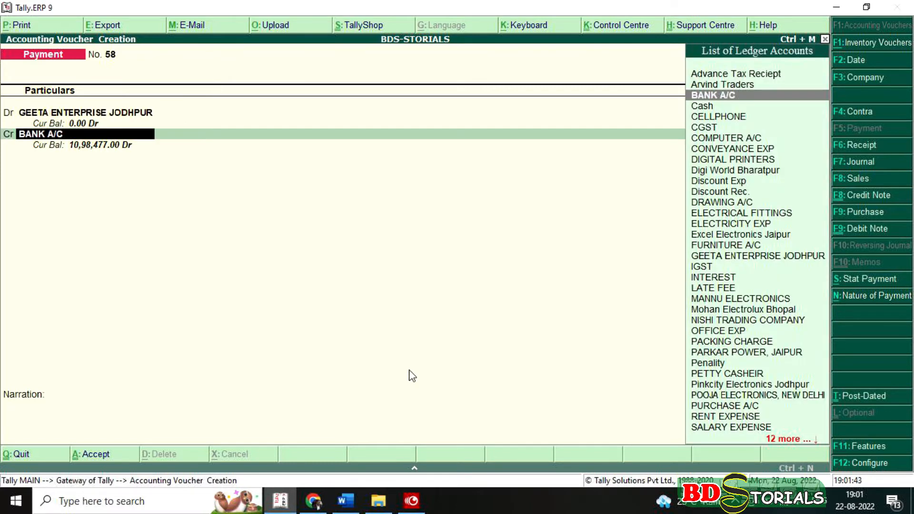
text(D)
key(Down)
key(Down)
key(Down)
key(Return)
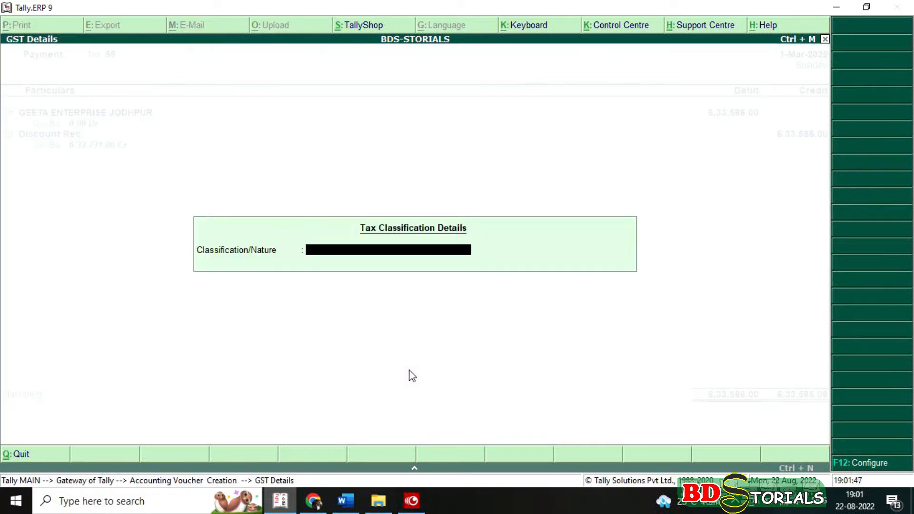
text(N)
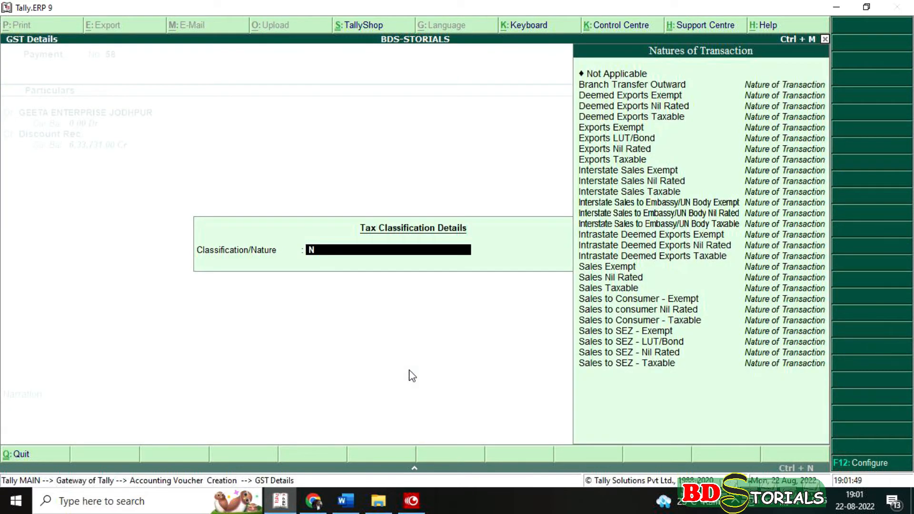
key(Return)
text(86)
key(Return)
key(Return)
- Credit BANK A/C with the remaining 633500 as a cheque, keep the default bank allocation details, and save the payment voucher
key(Return)
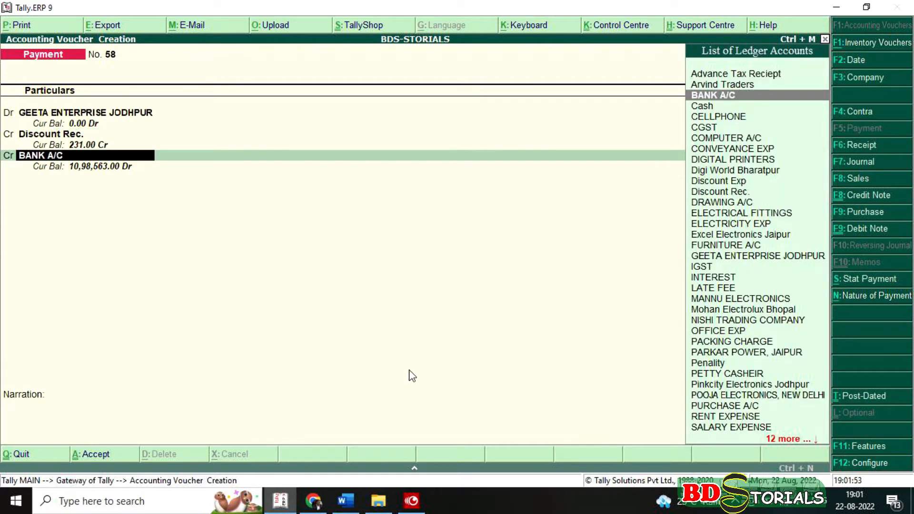
key(Return)
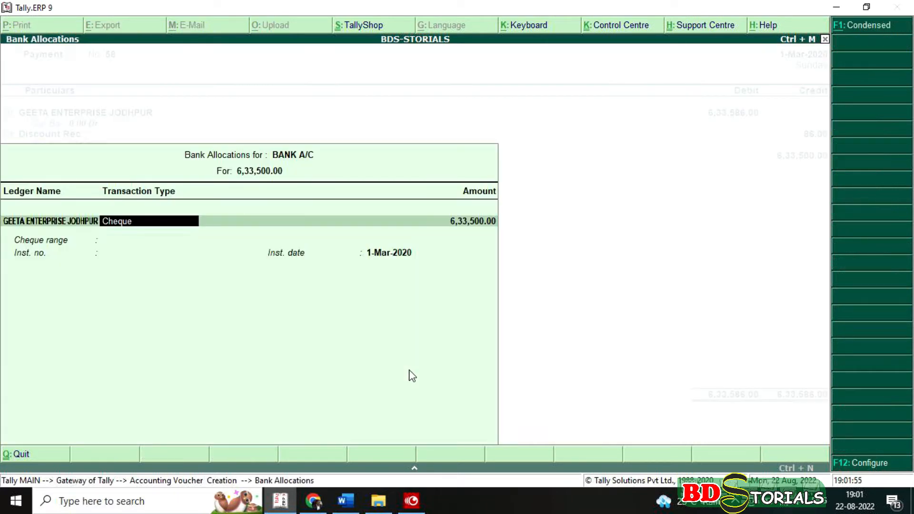
key(Return)
key(Return)
key(Return)
key(Return)
key(Return)
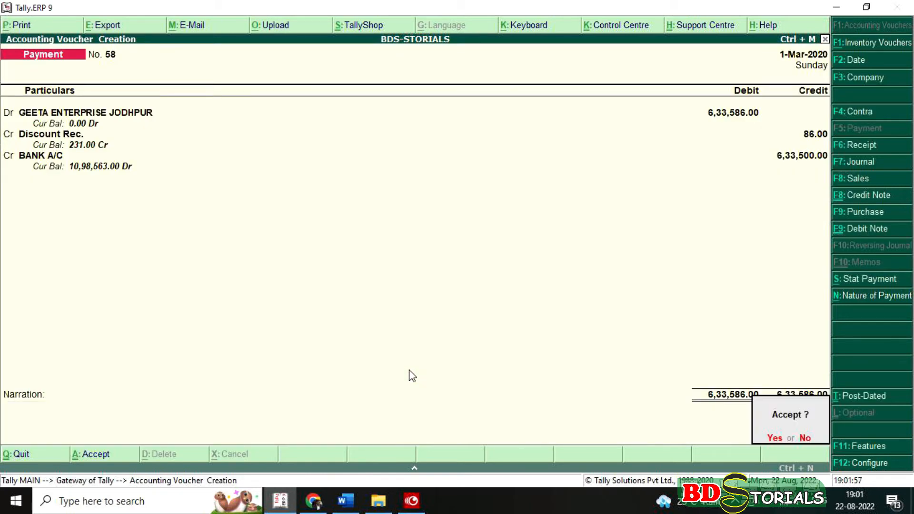
key(Return)
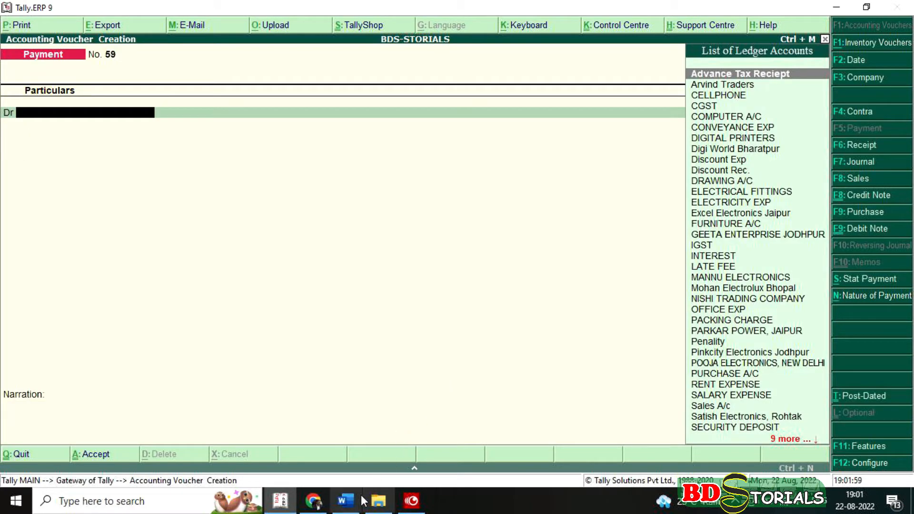
- Review transaction 105 and its two bill dates in the Word document, and switch to a receipt voucher in Tally
click(346, 500)
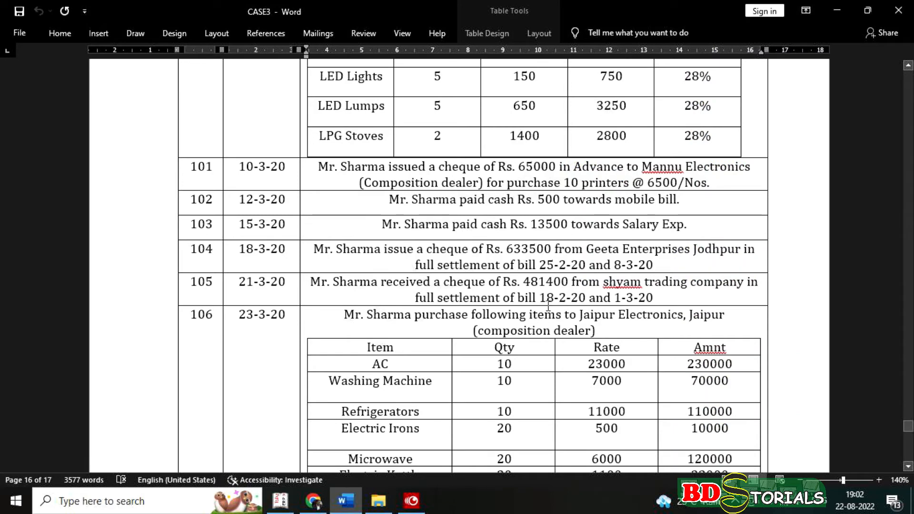
scroll(577, 287, down, 3)
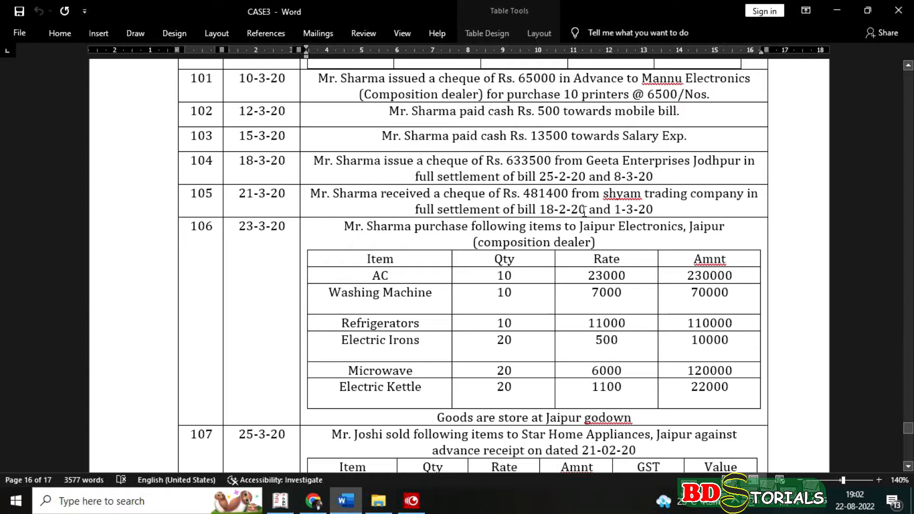
drag(587, 210, 555, 210)
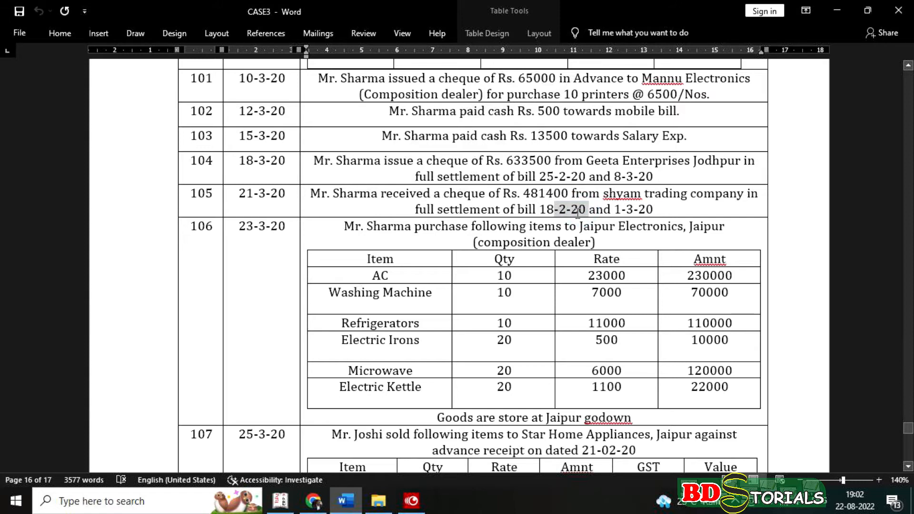
drag(654, 209, 641, 215)
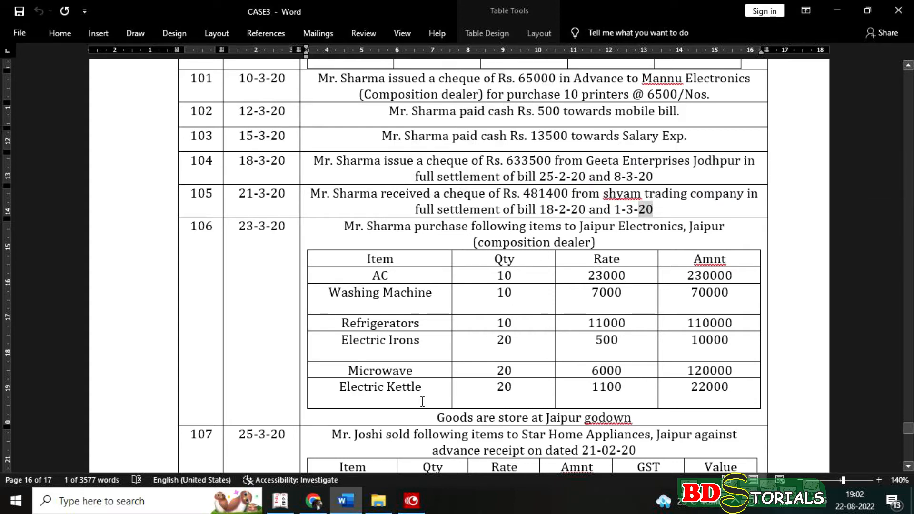
click(280, 500)
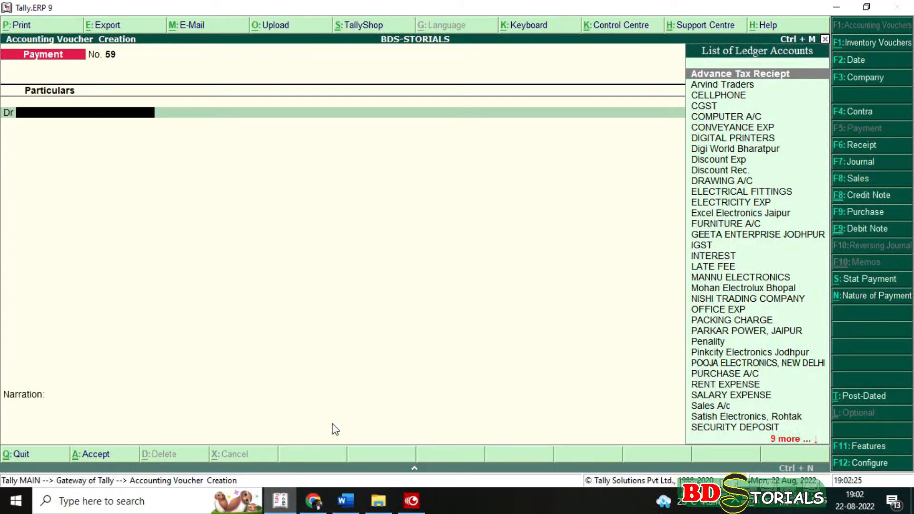
key(F6)
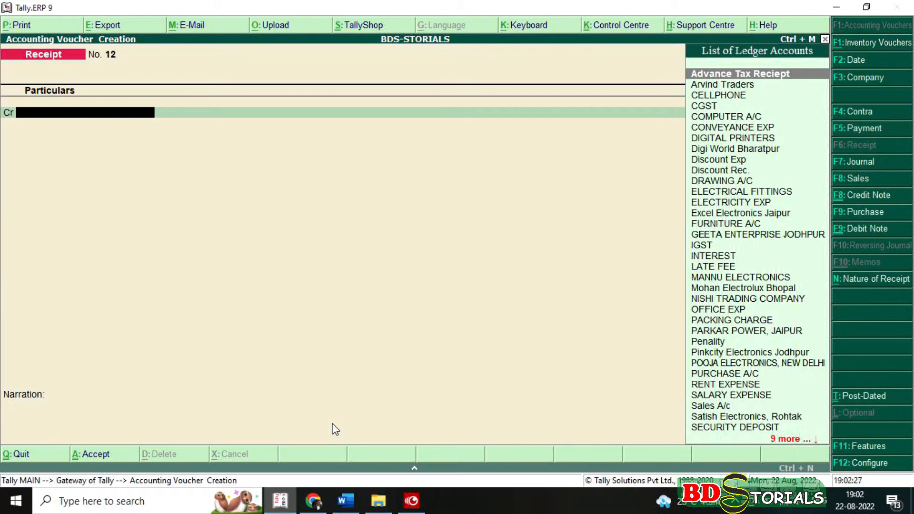
- Credit Shyam Trading Company in the receipt voucher with 481420, checking the cheque transaction in the Word document
text(S)
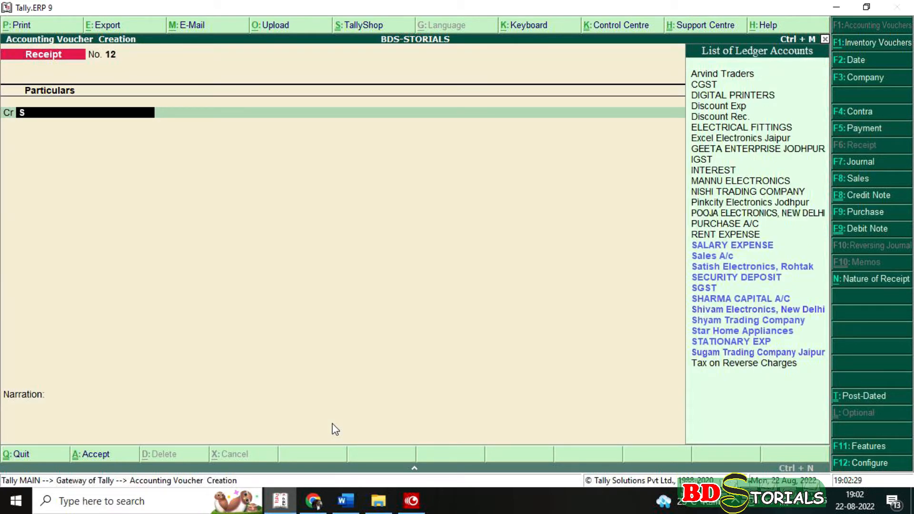
text(hy)
key(Return)
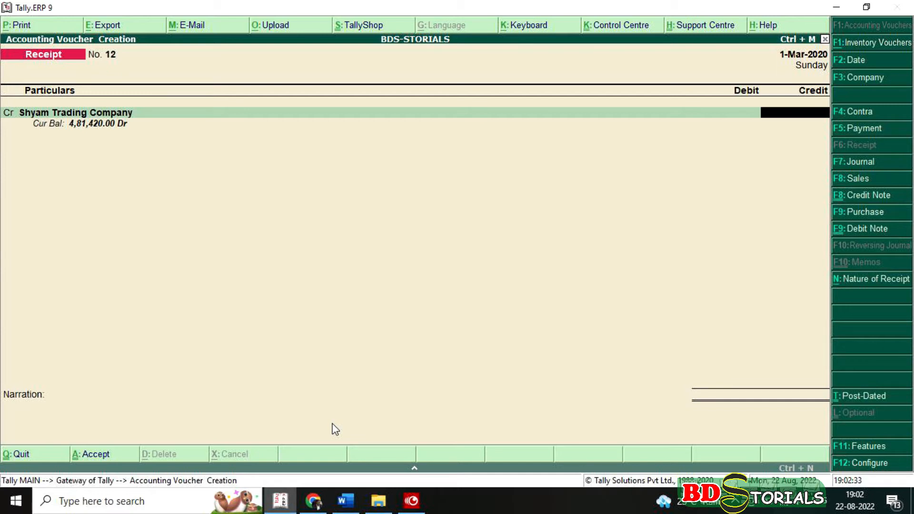
click(346, 501)
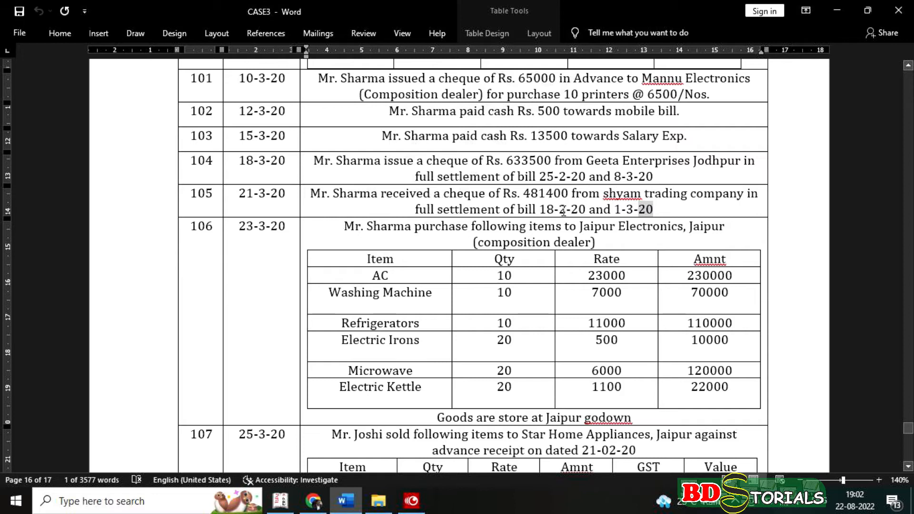
click(291, 490)
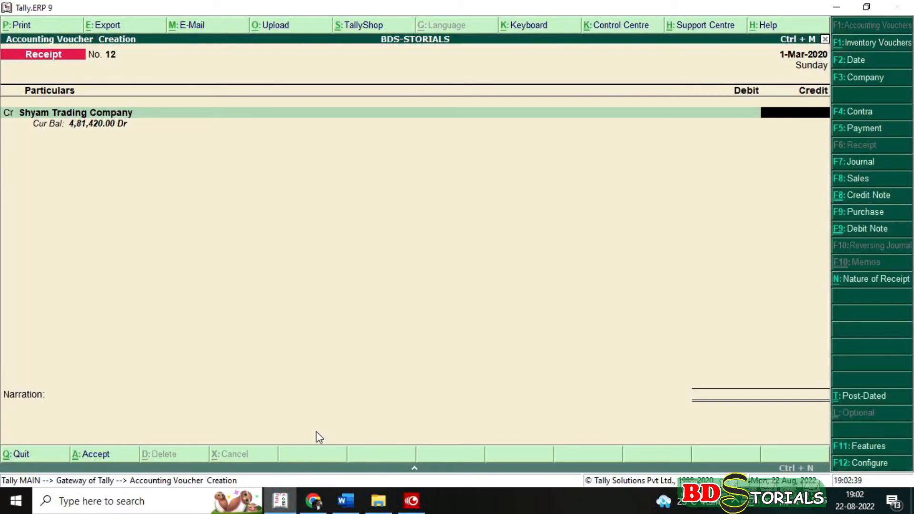
text(481420)
key(Return)
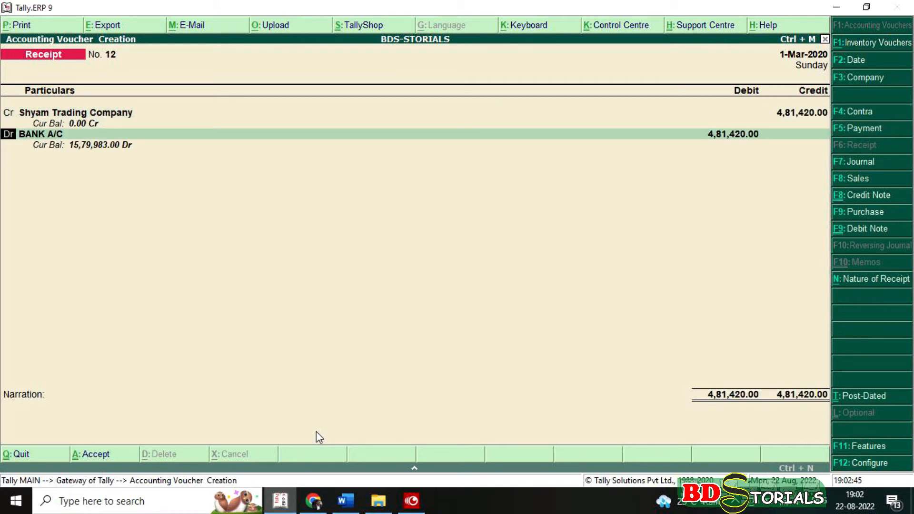
- Replace the BANK A/C debit line with Discount Exp, tax classification Not Applicable, and set its debit to 20
key(Return)
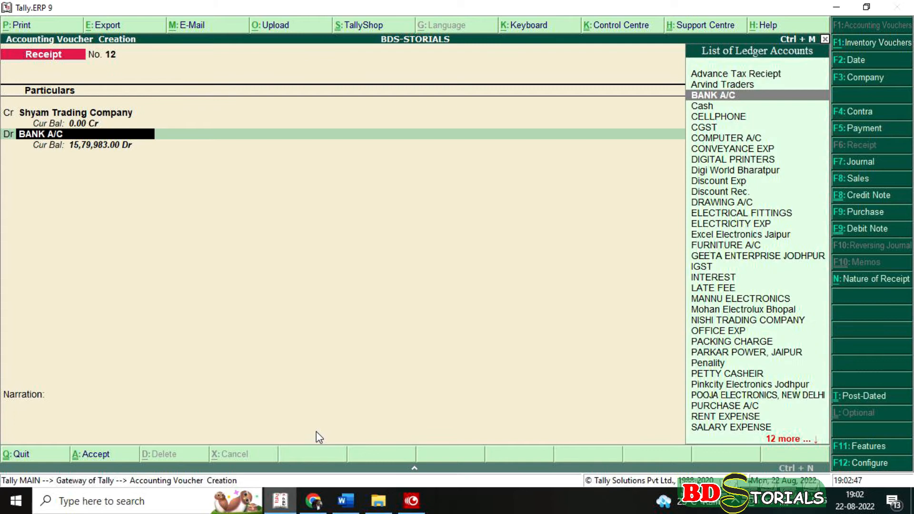
text(D)
key(Down)
key(Down)
key(Down)
key(Down)
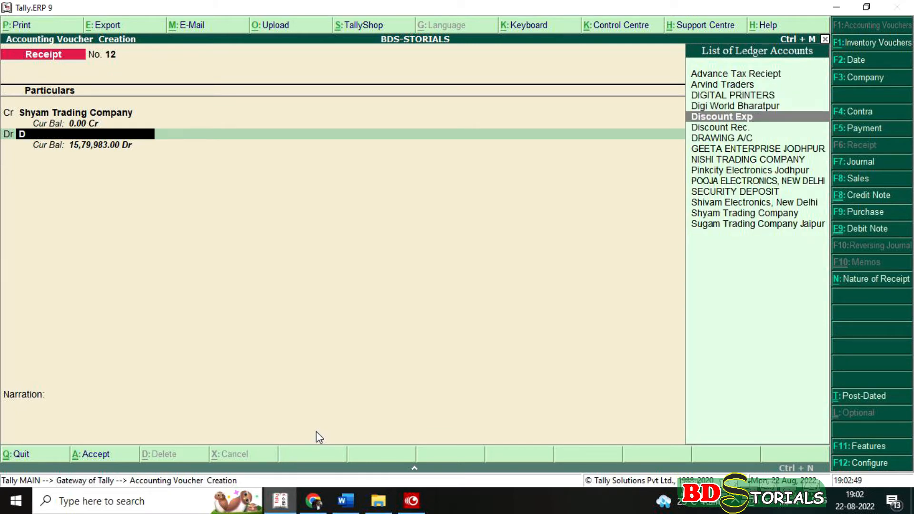
key(Up)
key(Return)
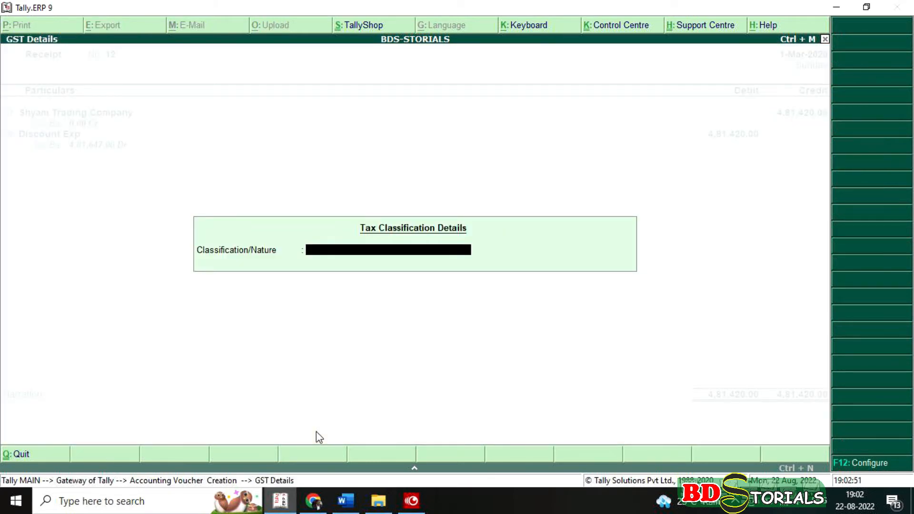
text(N)
key(Return)
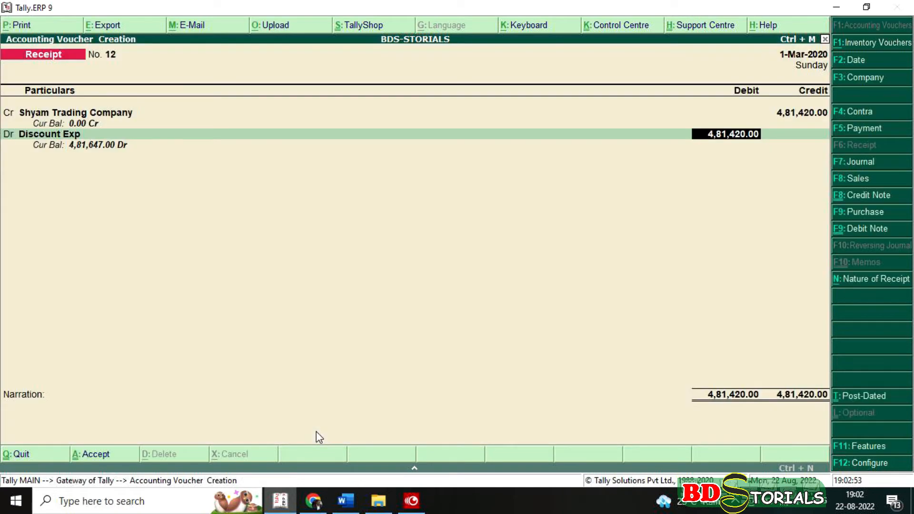
text(20)
key(Return)
key(Return)
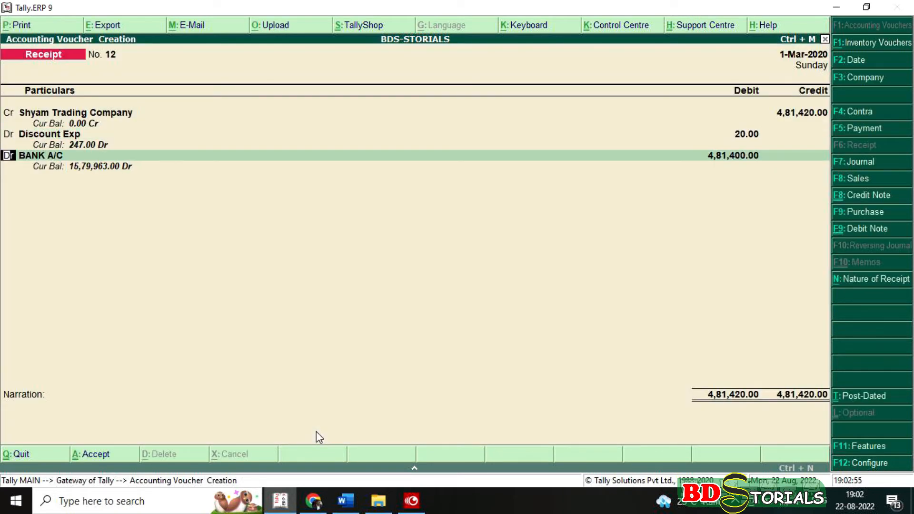
- Debit BANK A/C with the remaining 481400, keep the default bank allocation details, and save the receipt voucher
key(Return)
key(Return)
key(Return)
key(Return)
key(Return)
key(Return)
key(Return)
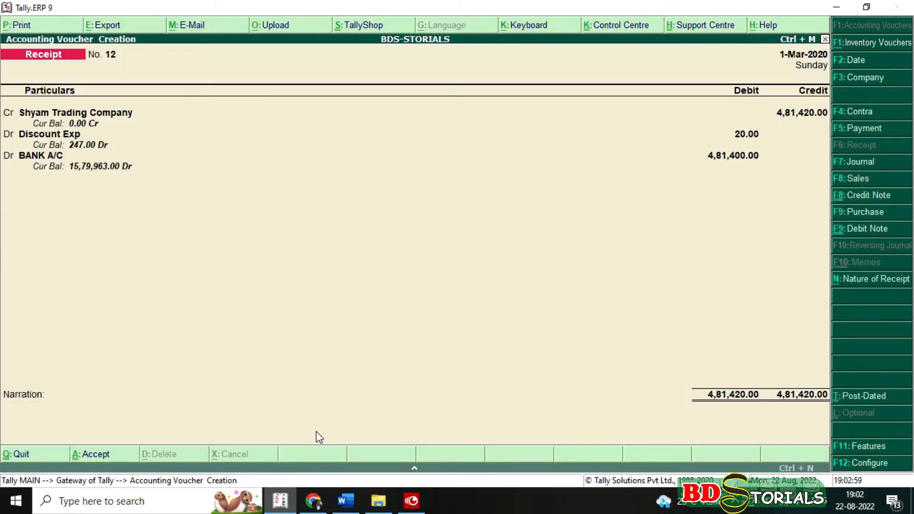
key(Return)
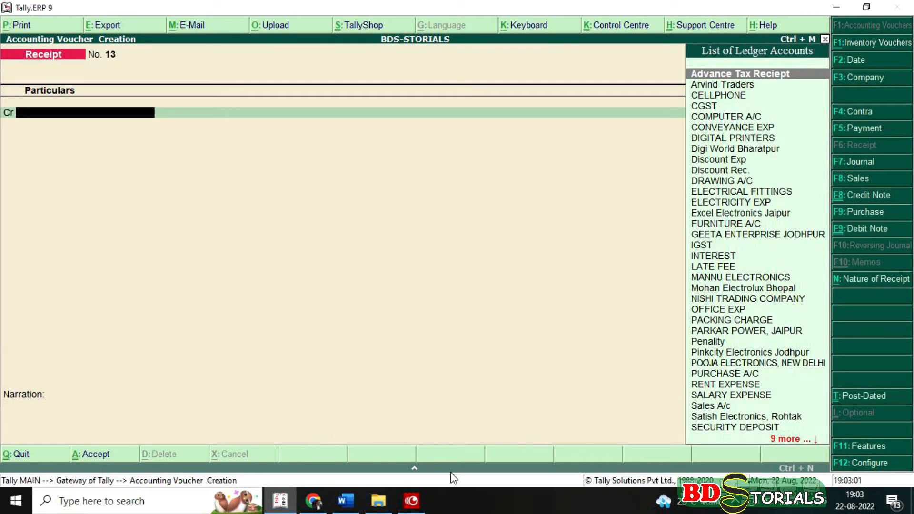
- Review transactions 106 to 108 in the Word document, and switch to a purchase voucher in Tally
click(345, 501)
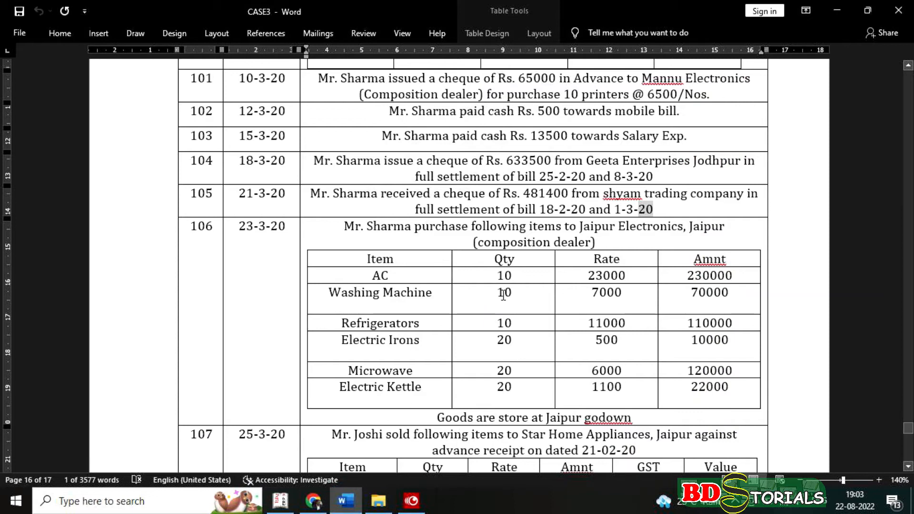
scroll(501, 306, down, 1)
scroll(517, 292, down, 1)
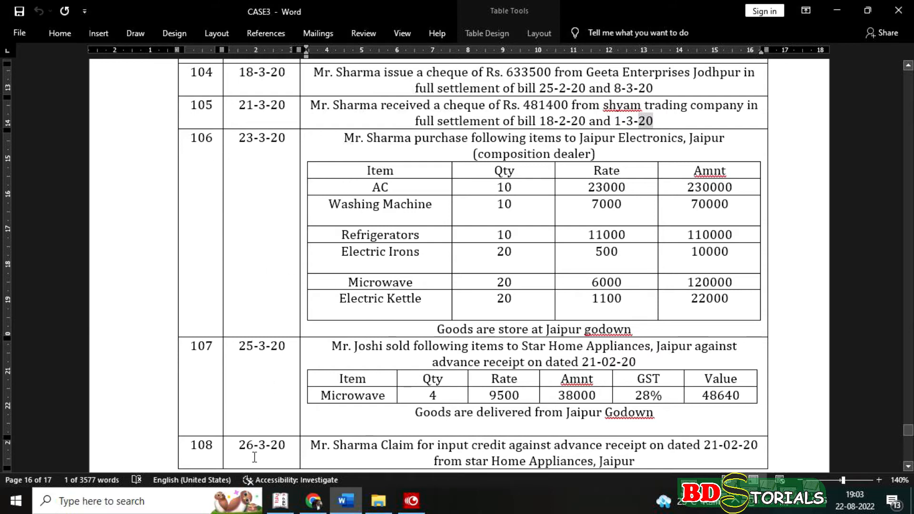
click(279, 501)
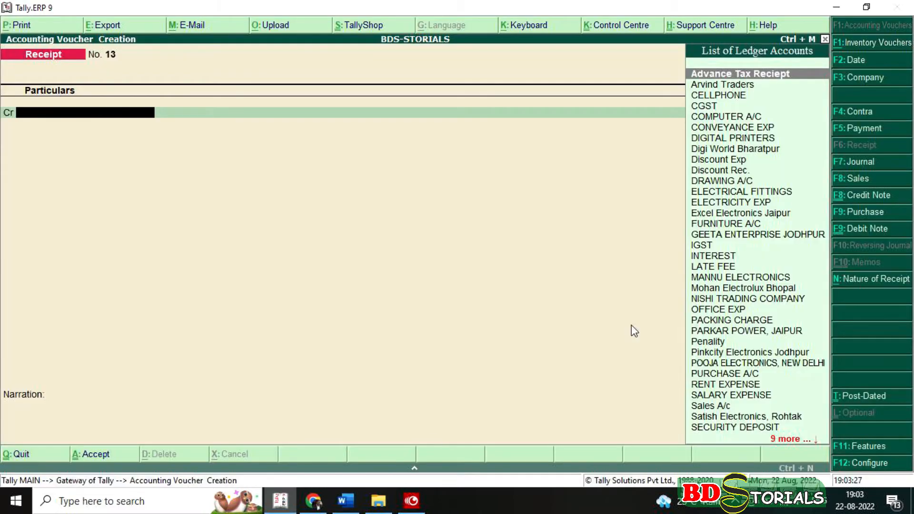
click(852, 213)
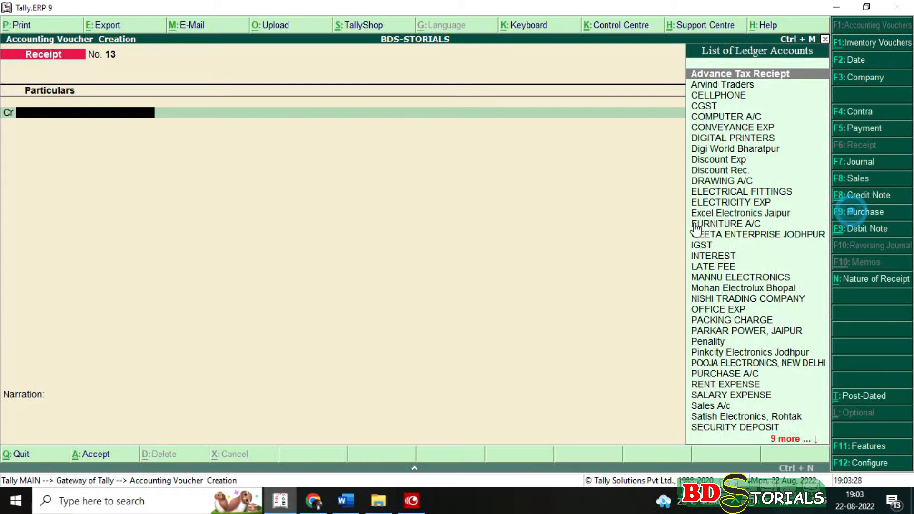
key(Return)
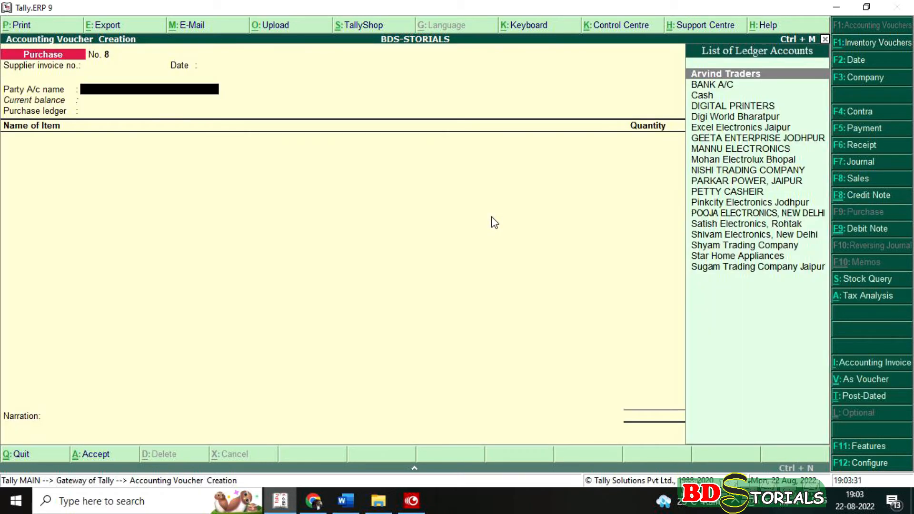
- Start a new party ledger named JAIPUR ELECTRONICS, JAIPUR under Sundry Creditors from within the purchase voucher
key(alt+c)
text(JAI)
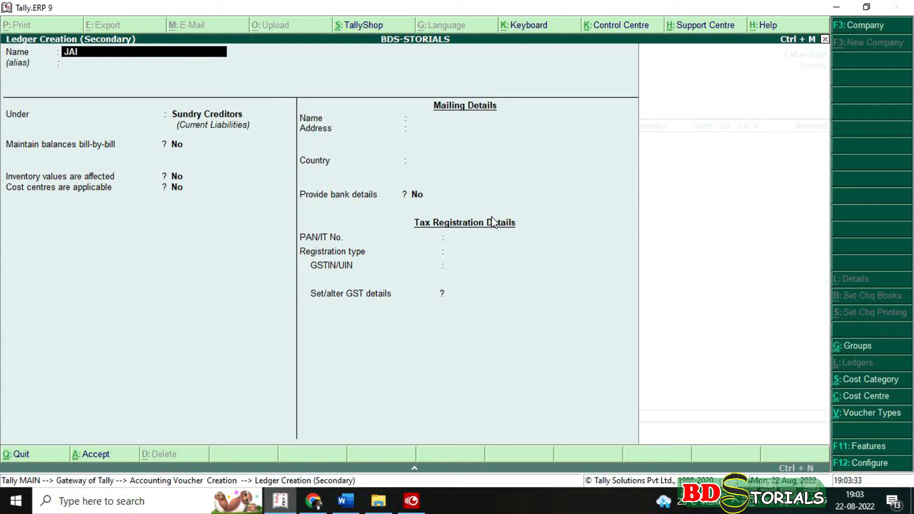
text(PUR ELECTRONICS, JAIPUR)
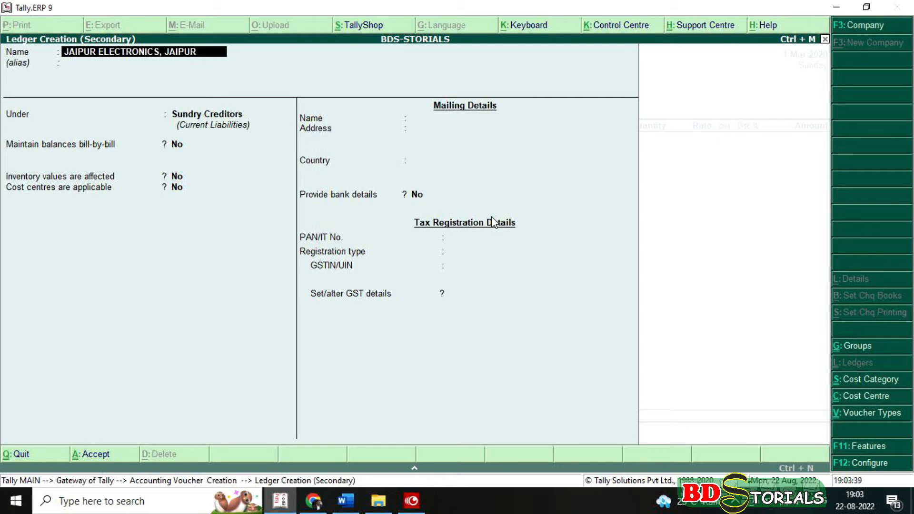
key(Return)
key(Return)
key(Return)
key(Return)
key(Return)
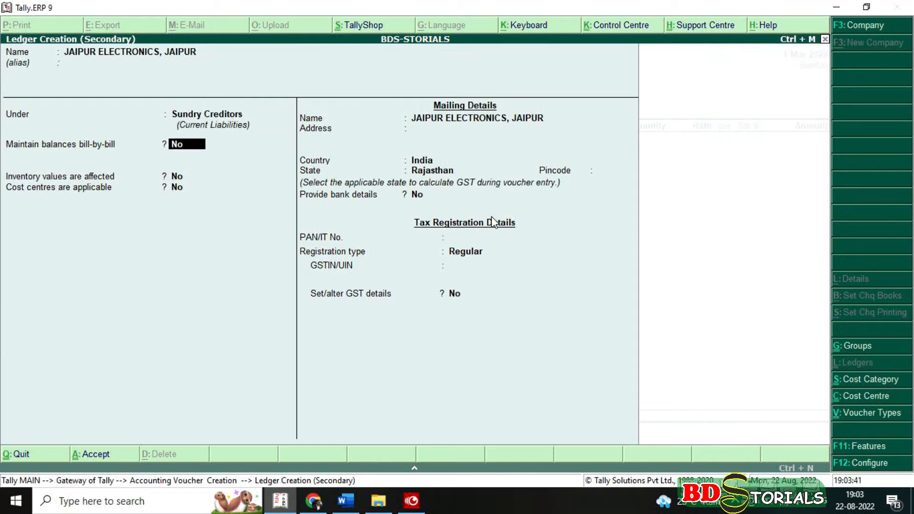
- Keep bill-by-bill balances off and the state Rajasthan for the new ledger, and set its registration type to Composition
key(Return)
key(Return)
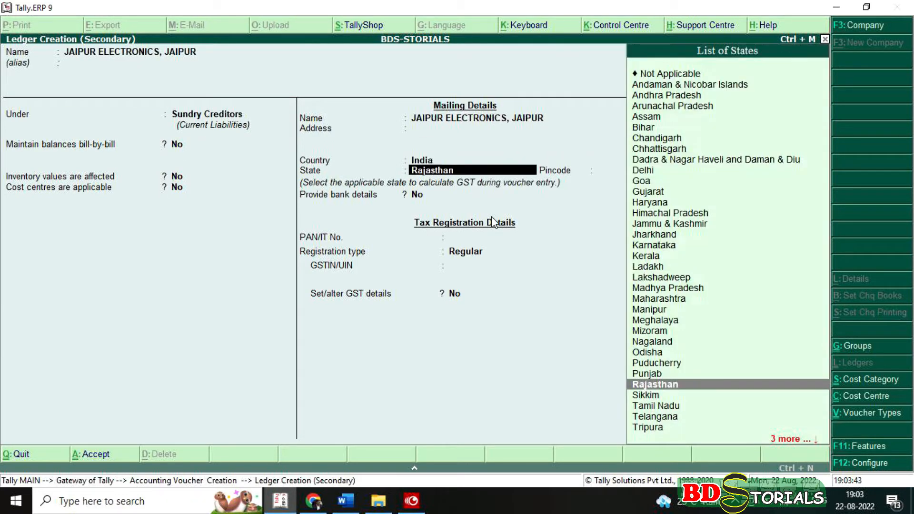
key(Return)
key(Return)
key(Return)
key(Return)
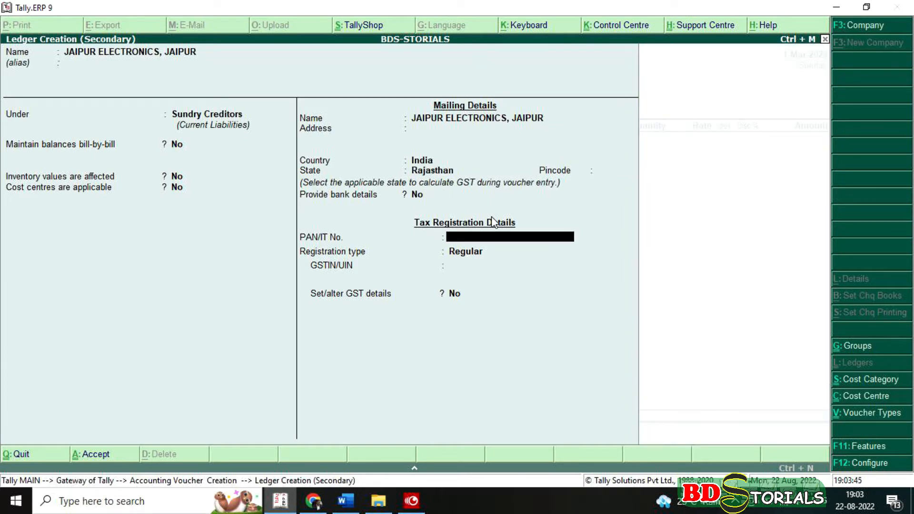
key(Up)
key(Up)
key(Return)
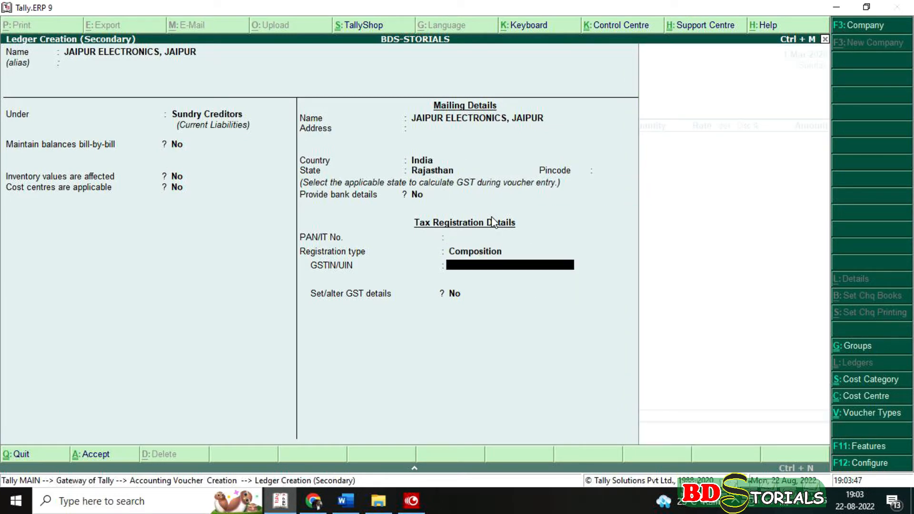
- Enable the ledger's GST details, keep their defaults with GSTIN and party type blank, and save the ledger
key(Return)
key(Return)
key(y)
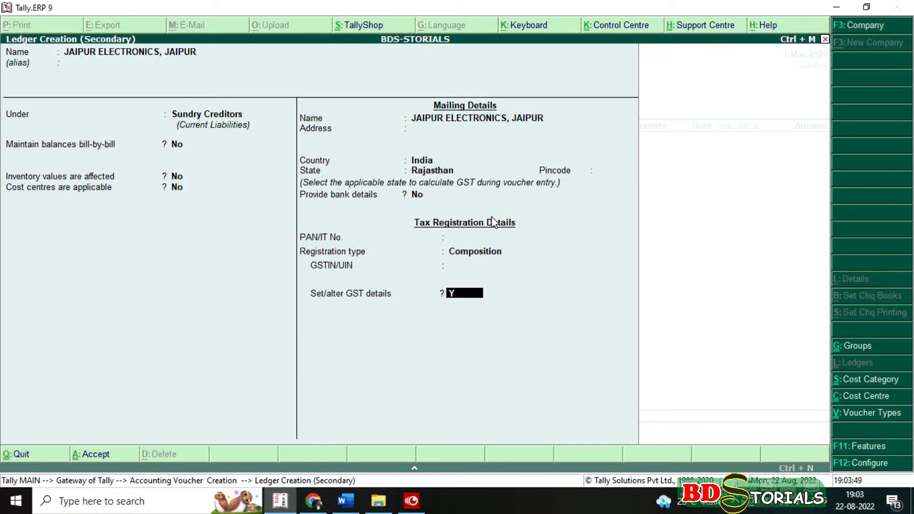
key(Return)
key(Return)
key(Return)
key(Return)
key(Return)
key(Return)
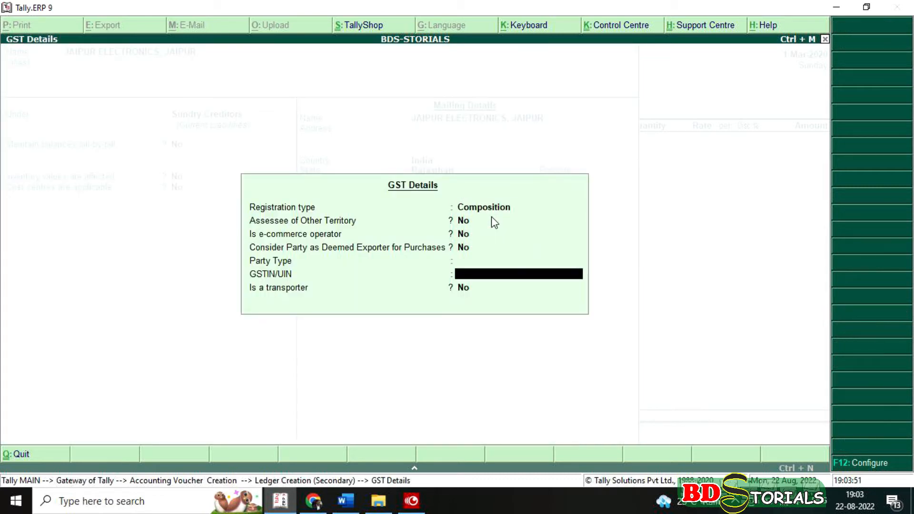
key(Return)
key(Return)
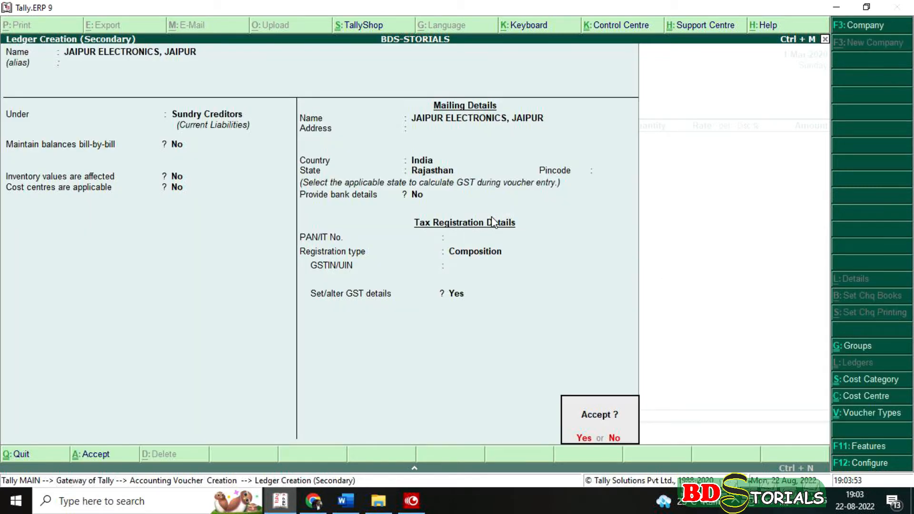
key(y)
- Accept the supplier details, use PURCHASE A/C as the purchase ledger, and classify the transaction as Purchase From Composition Dealer
key(Return)
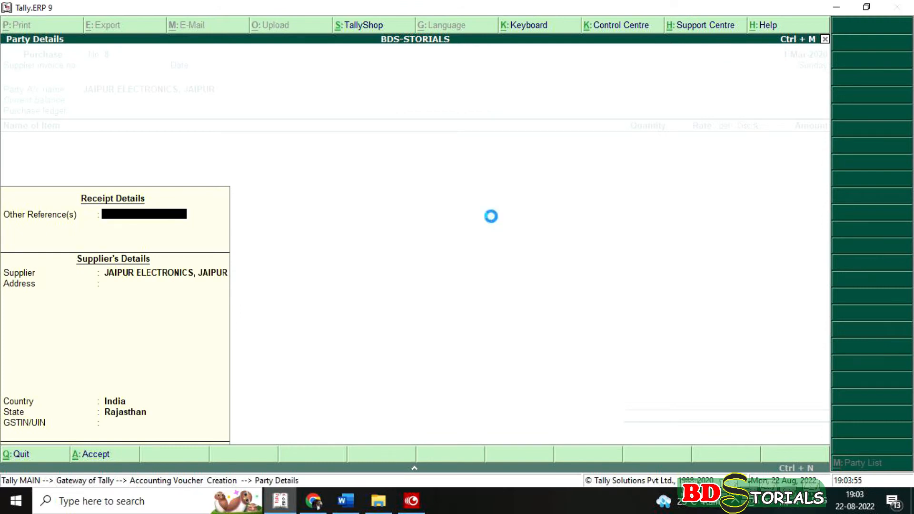
key(Return)
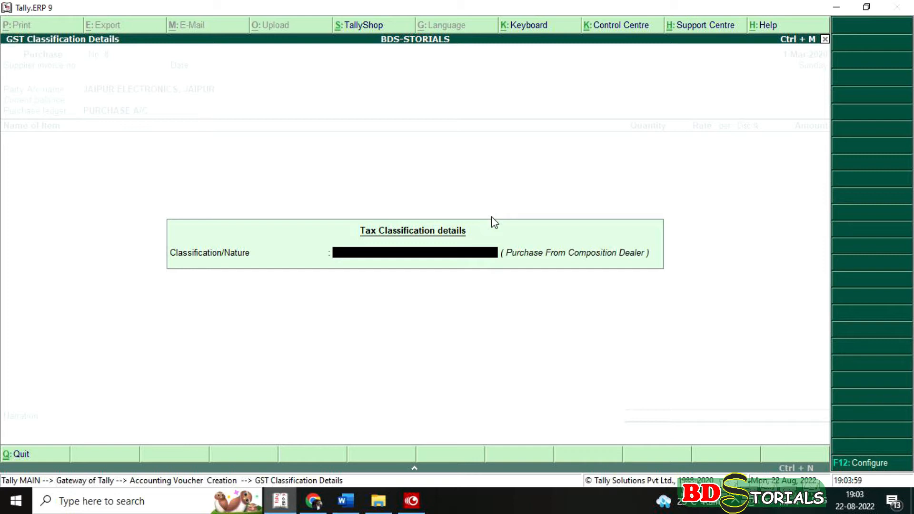
text(P)
key(Down)
key(Down)
key(Down)
key(Down)
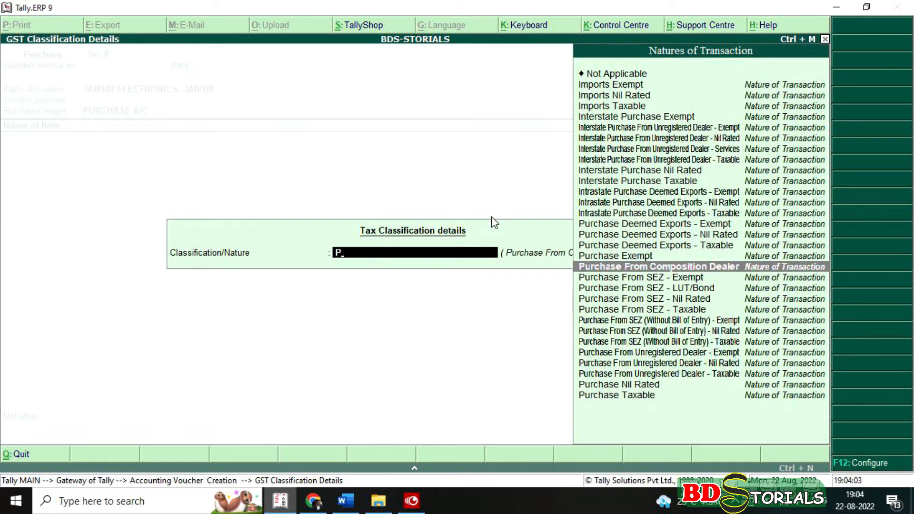
key(Return)
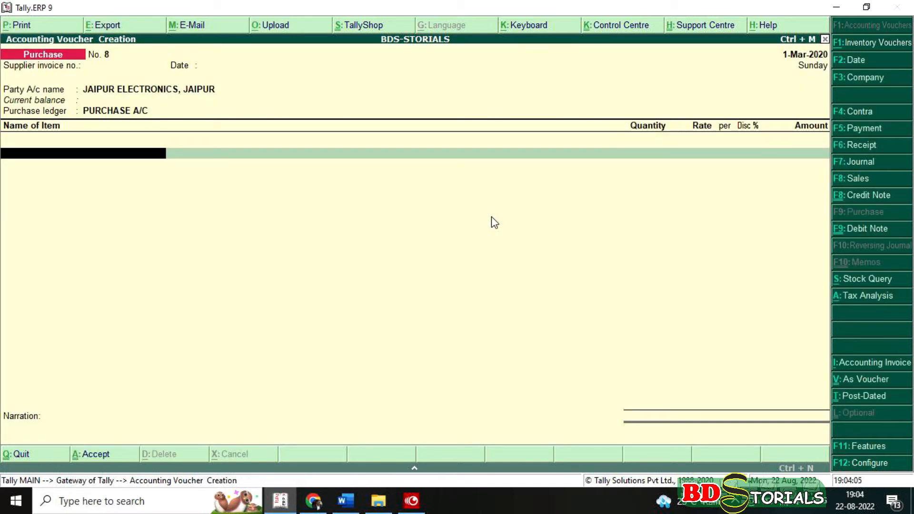
- Check the items of entry 106 in the CASE3 Word document and select AC as the first stock item in Tally's purchase voucher
click(346, 501)
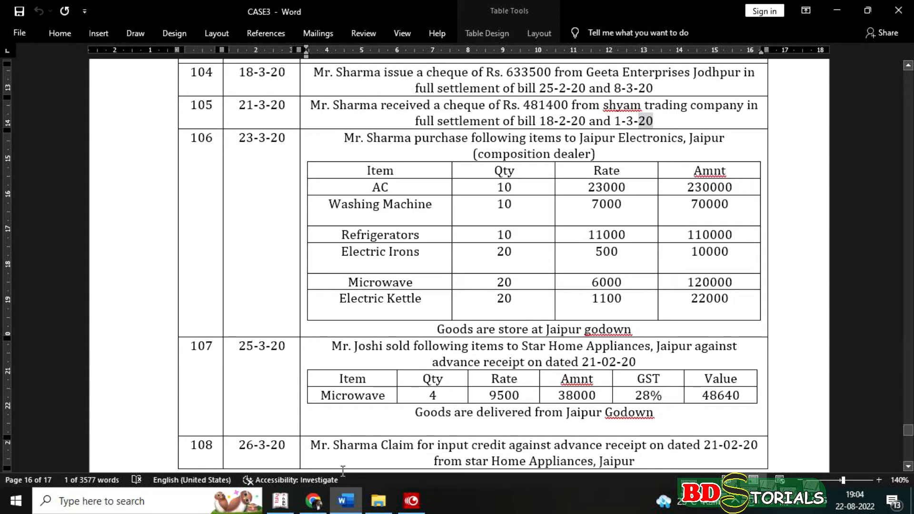
click(281, 501)
text(A)
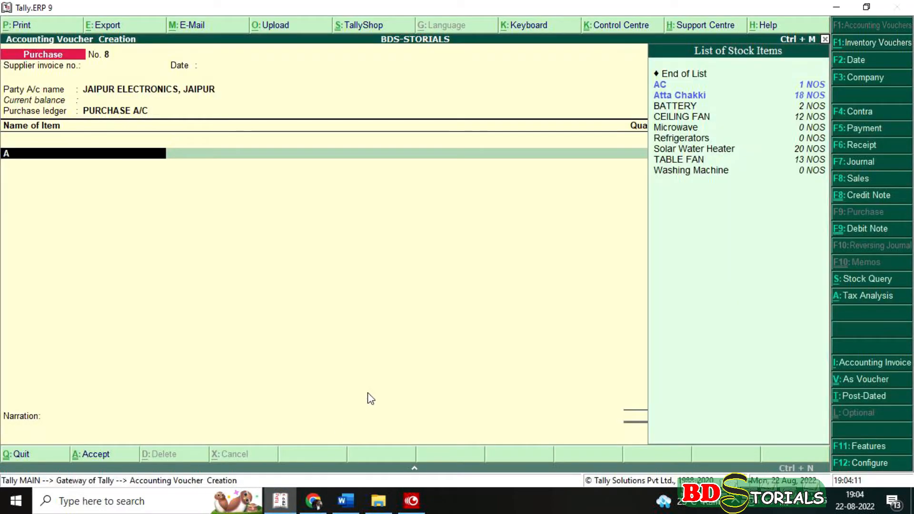
key(Return)
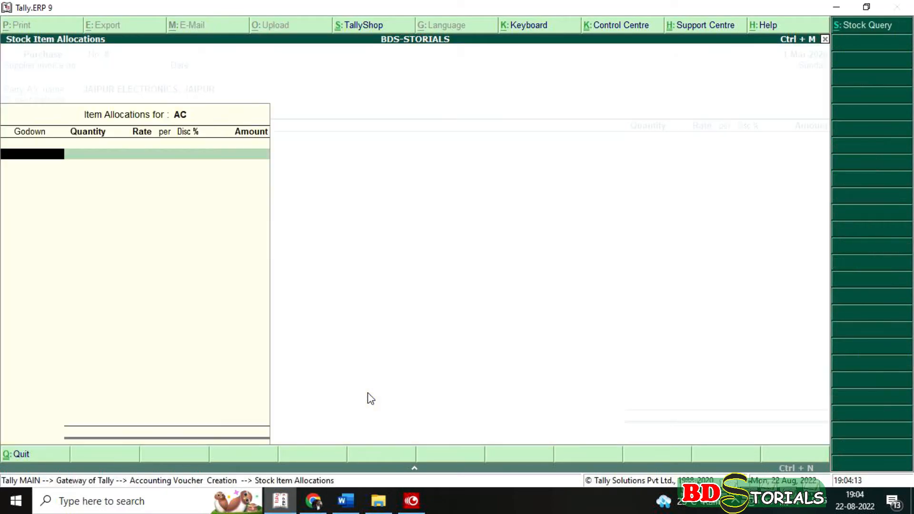
- Allocate 10 NOS of AC to the JAIPUR godown at a rate of 23,000 and accept the item line
text(jai)
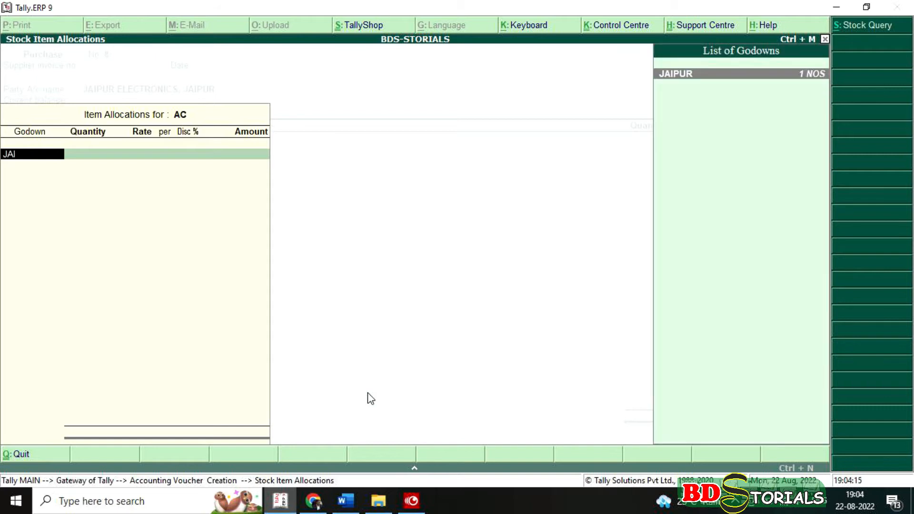
key(Return)
text(10)
key(Return)
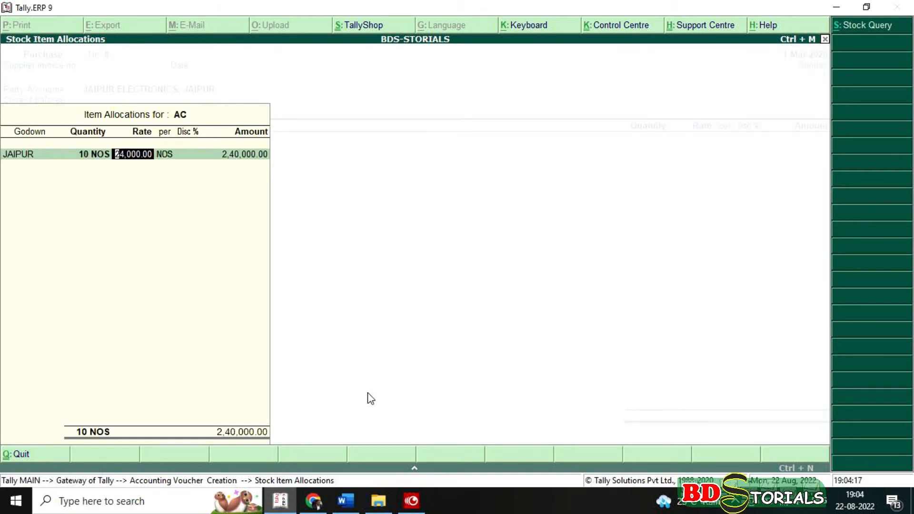
text(23,000)
key(Return)
key(Return)
key(Return)
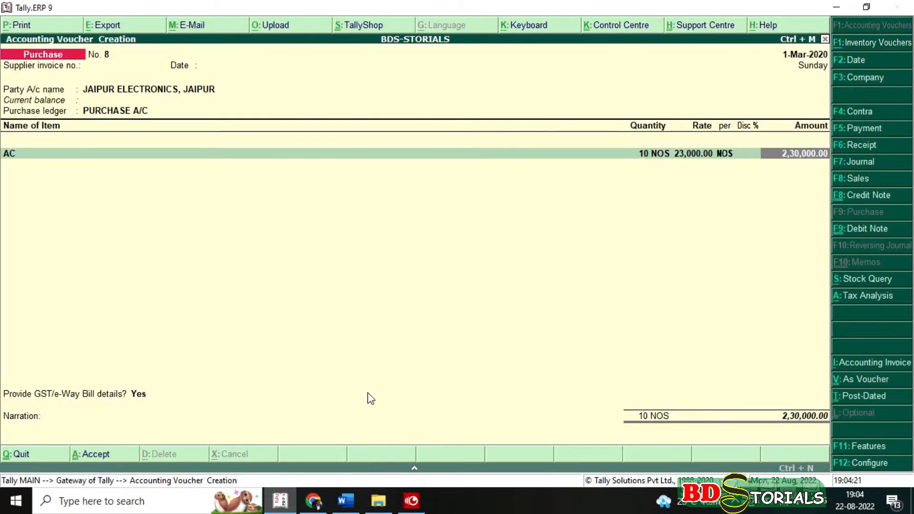
key(Return)
- Check the second item of entry 106 in Word and select Washing Machine as the next stock item in Tally
click(346, 500)
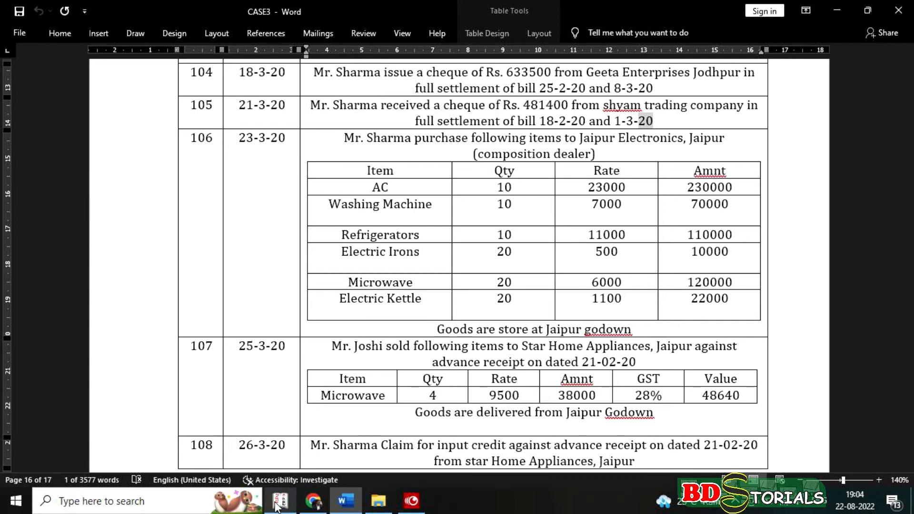
key(alt+Tab)
text(W)
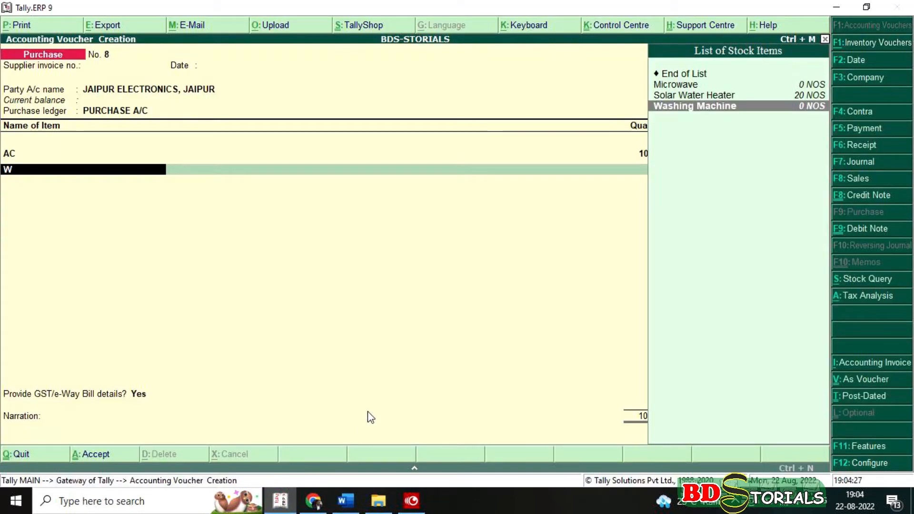
key(Return)
- Allocate 10 NOS of Washing Machine to the JAIPUR godown at a rate of 7,000 and accept the item line
key(Return)
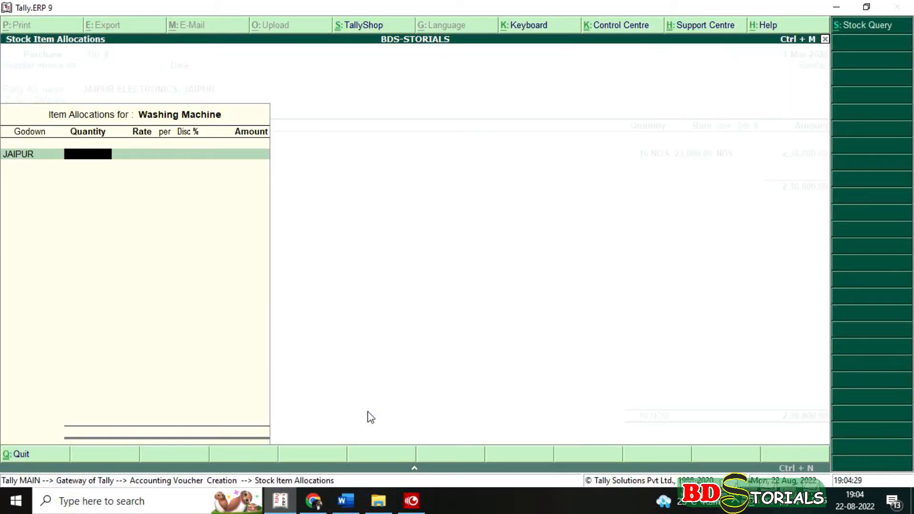
text(10)
key(Return)
text(7)
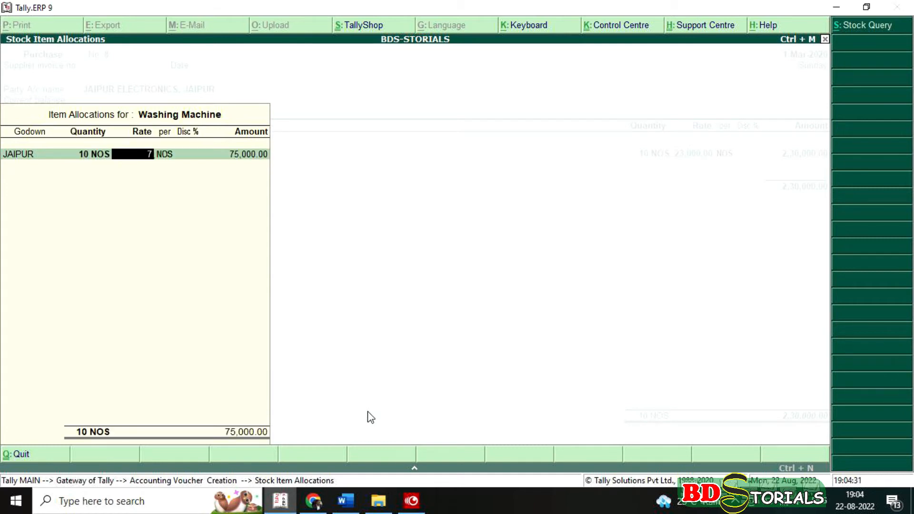
text(,00000)
key(Return)
key(Return)
key(Return)
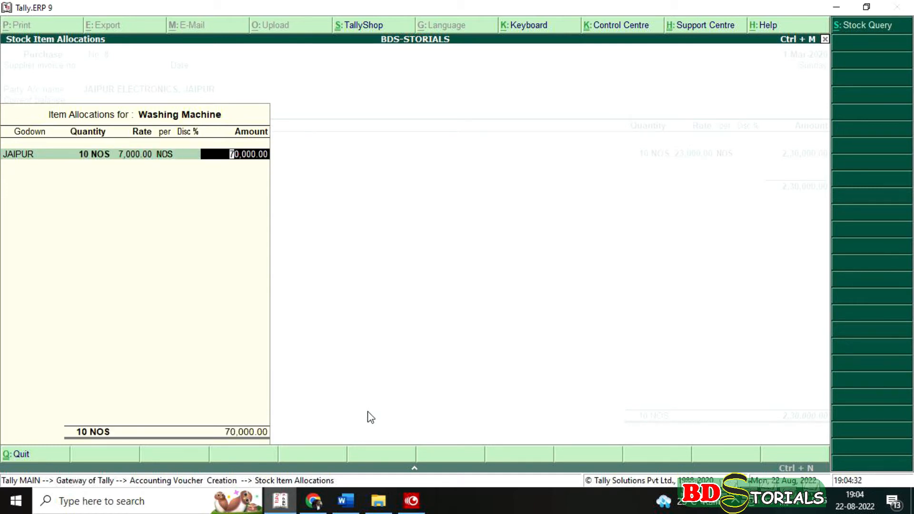
key(Return)
key(Return)
key(Return)
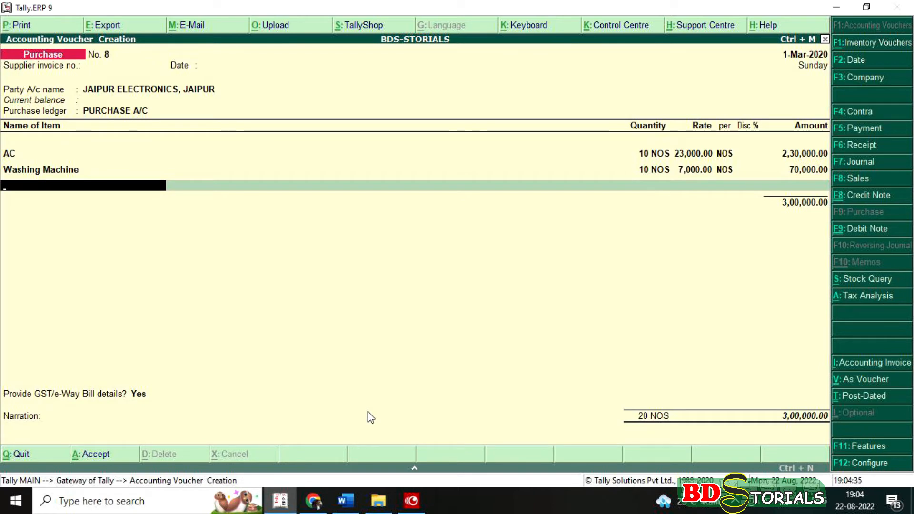
- Check the third item of entry 106 in Word and select Refrigerators as the next stock item in Tally
click(346, 500)
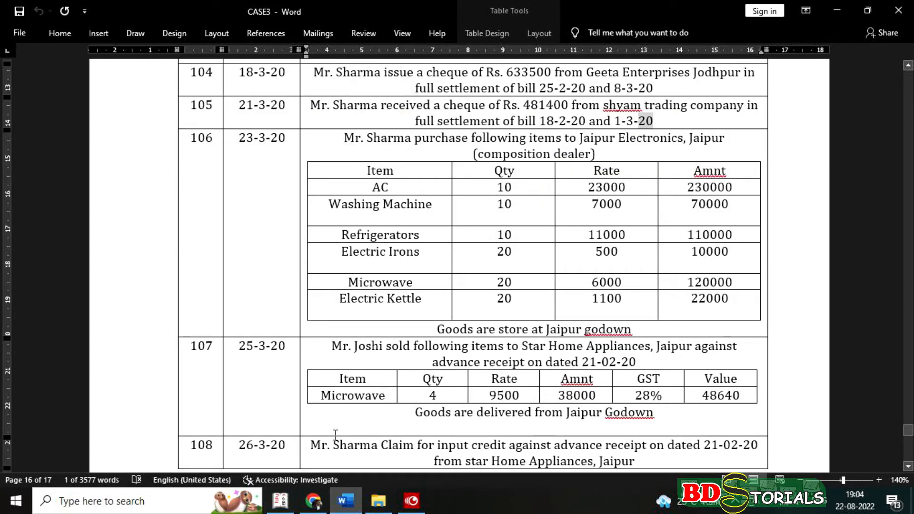
key(alt+Tab)
text(RE)
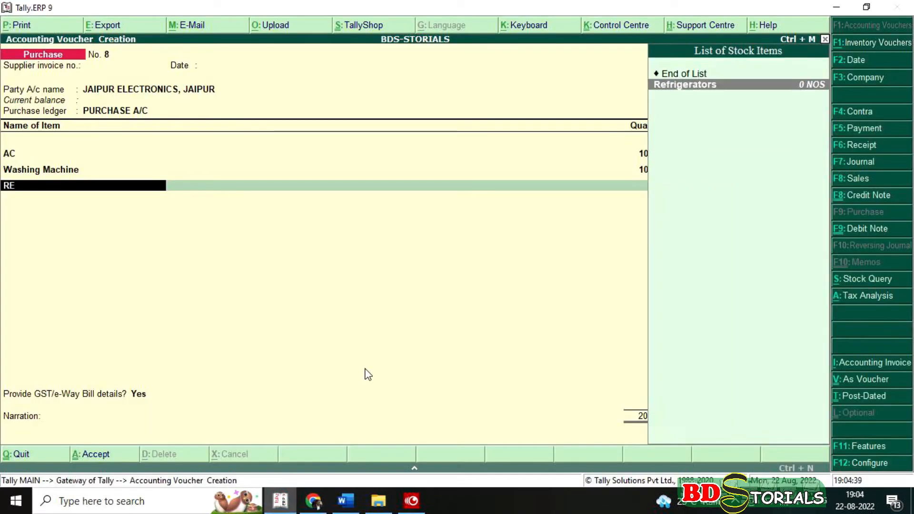
key(Return)
- Allocate 10 NOS of Refrigerators to the JAIPUR godown at a rate of 11,000 and accept the item line
text(J)
key(Return)
text(10)
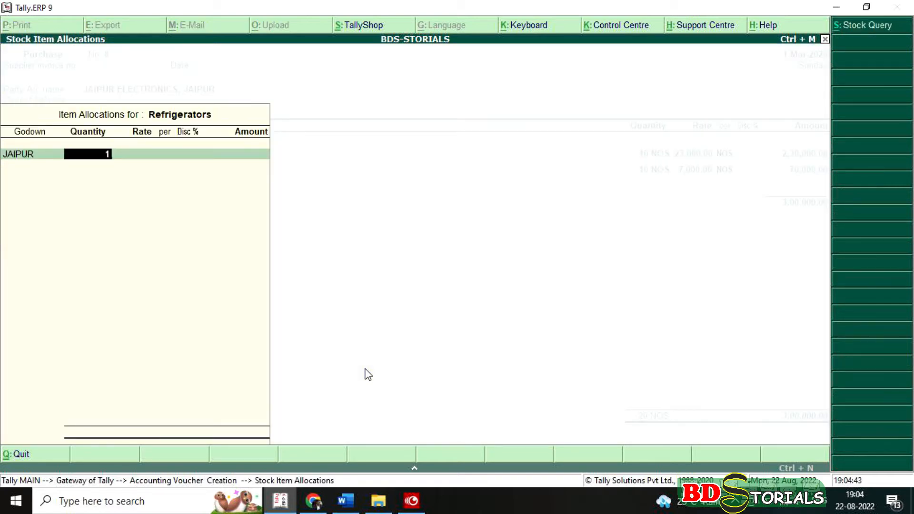
key(Return)
text(11,000.0)
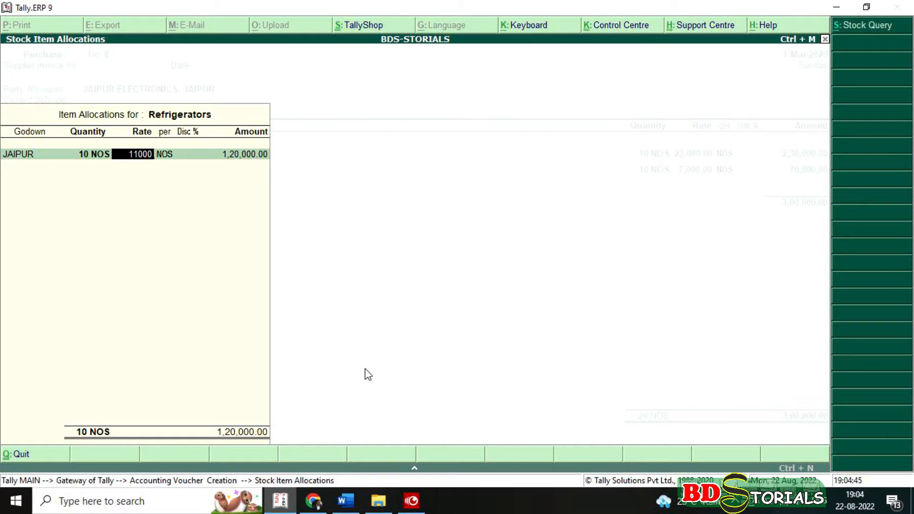
key(BackSpace)
key(Return)
key(Return)
key(Return)
key(Return)
key(Return)
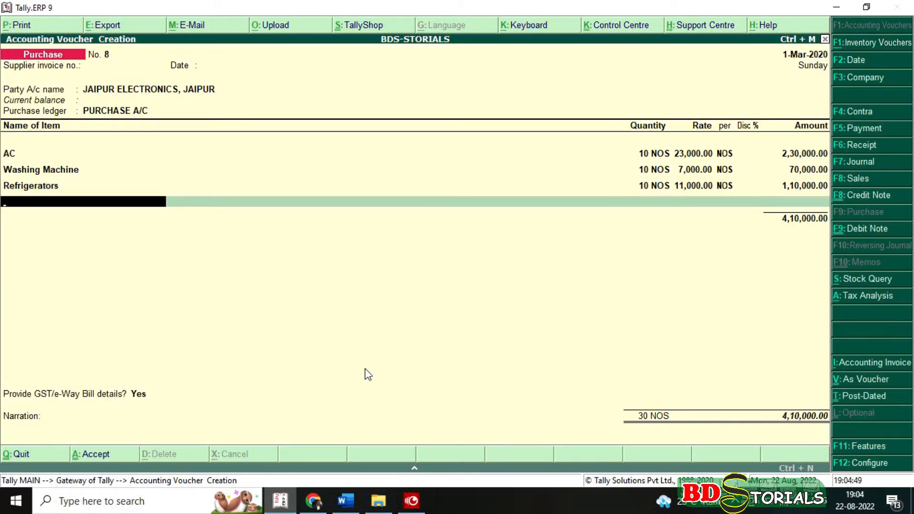
click(345, 501)
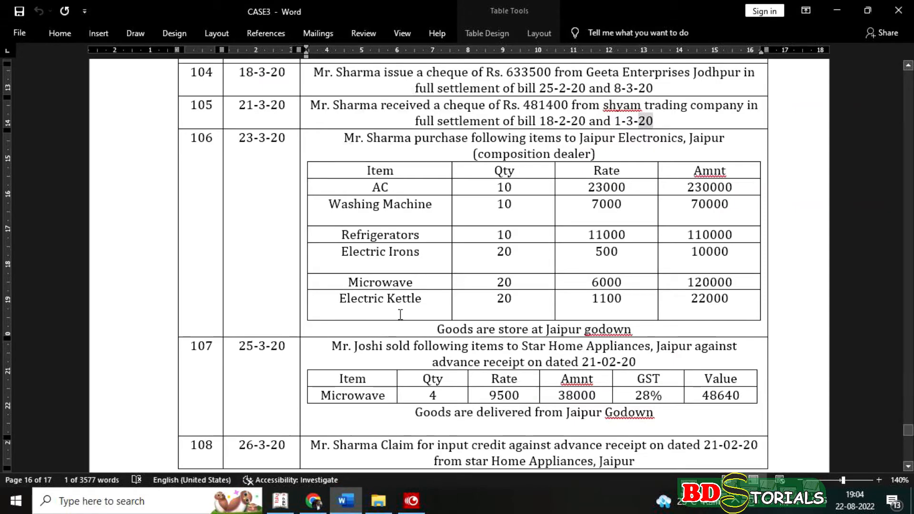
click(280, 501)
text(EL)
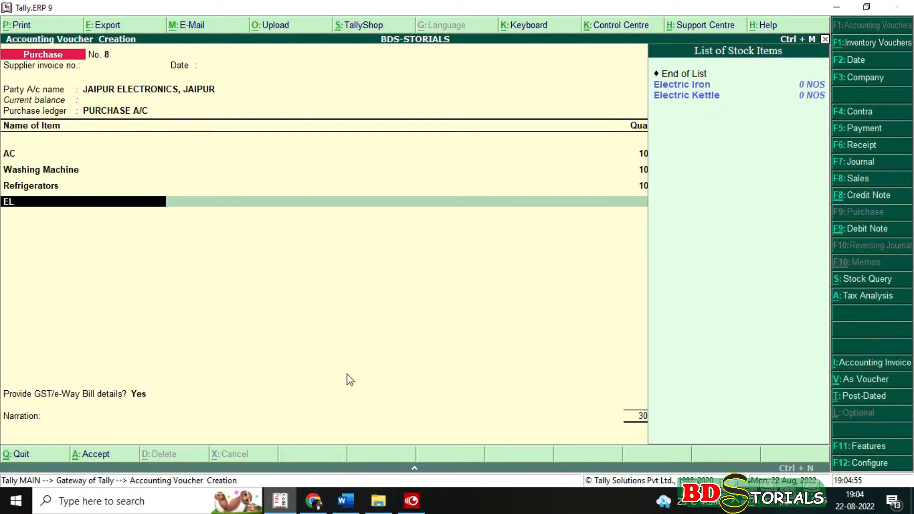
key(Down)
key(Down)
key(Up)
key(Up)
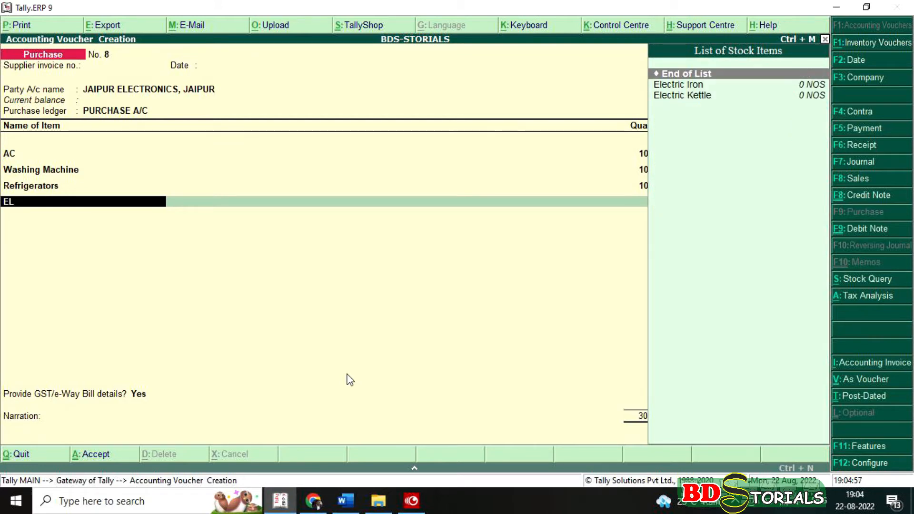
key(Return)
key(BackSpace)
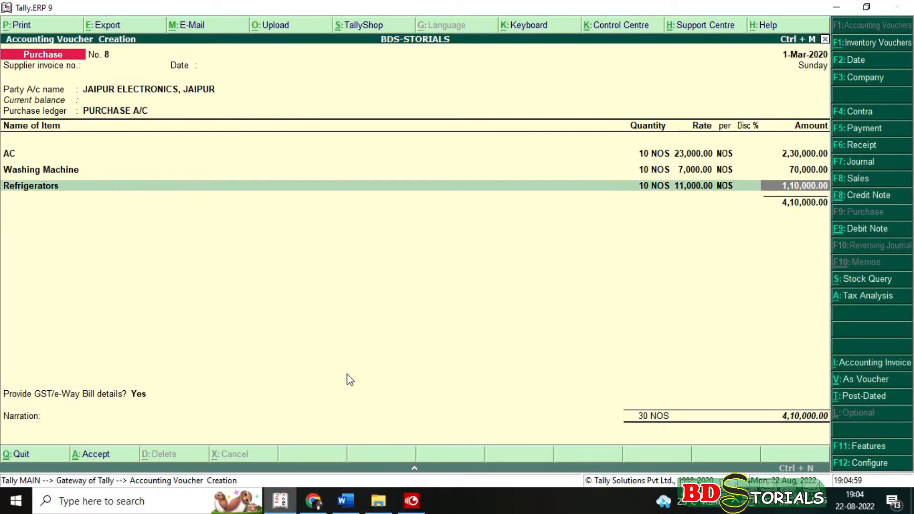
key(Return)
- Select Electric Iron as the fourth stock item of the purchase voucher
text(EL)
key(Down)
key(Return)
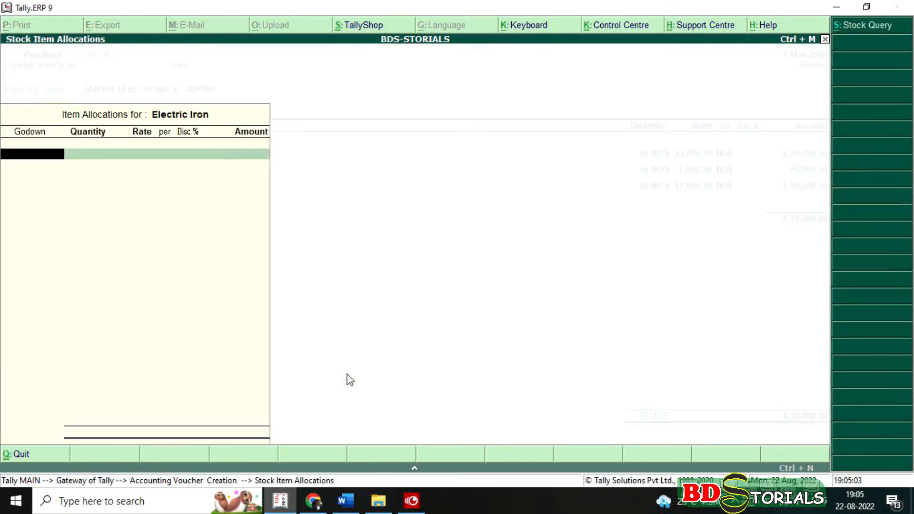
- Allocate 20 NOS of Electric Iron to the JAIPUR godown at a rate of 500 and accept the item line
key(Return)
text(20)
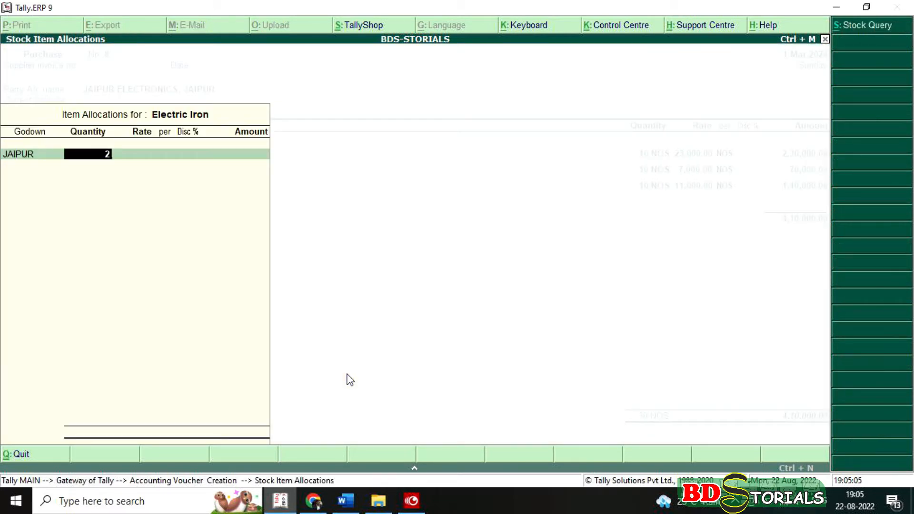
key(Return)
text(500)
key(Return)
key(Return)
key(Return)
key(Return)
key(Return)
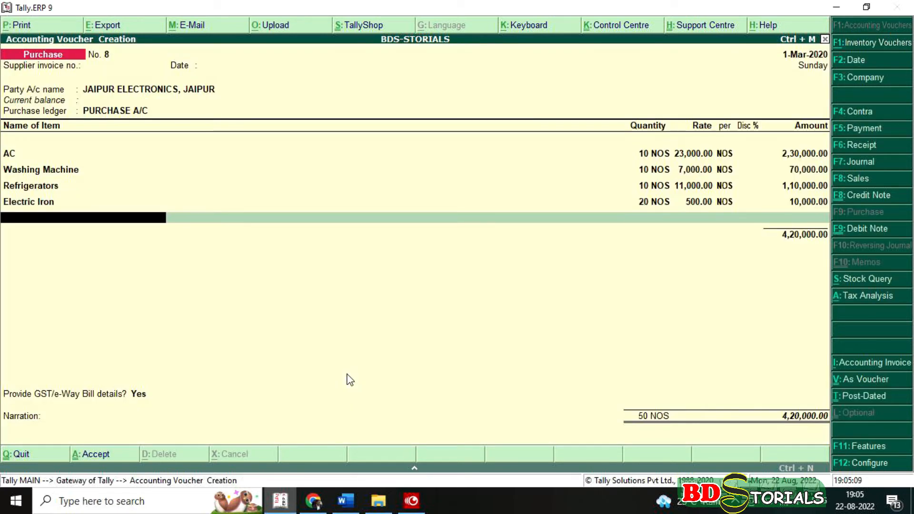
- Check the fifth item of entry 106 in Word and select Microwave as the next stock item in Tally
click(345, 500)
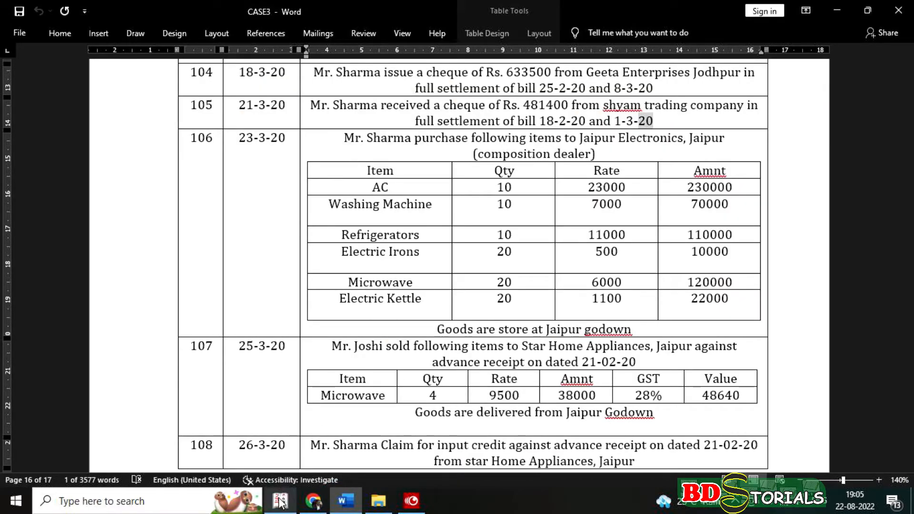
key(alt+Tab)
text(Mi)
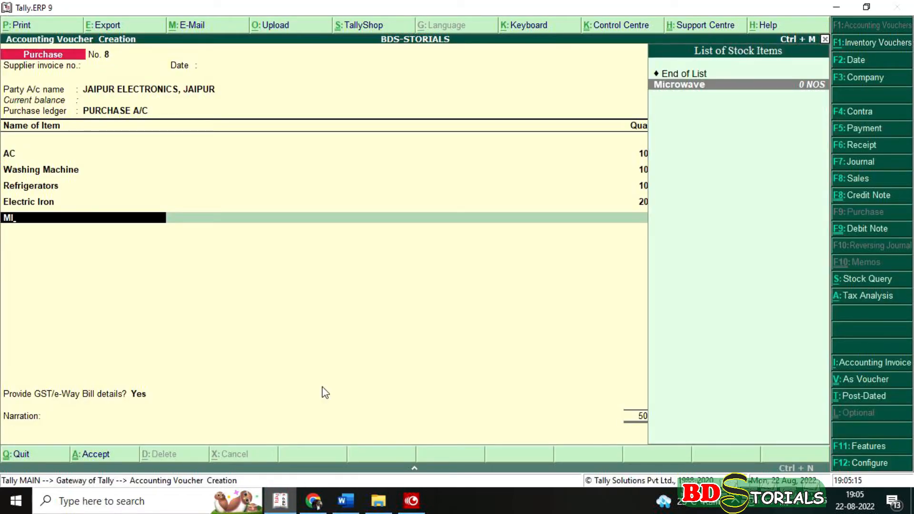
key(Return)
- Allocate 20 NOS of Microwave to the JAIPUR godown at a rate of 6,000 and accept the item line
text(ja)
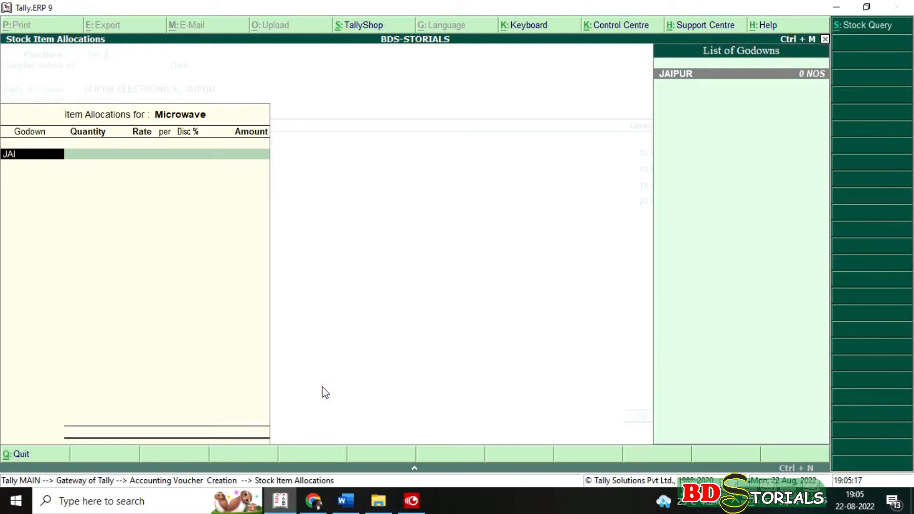
key(Return)
text(20)
key(Return)
key(BackSpace)
text(6000)
key(Return)
key(Return)
key(Return)
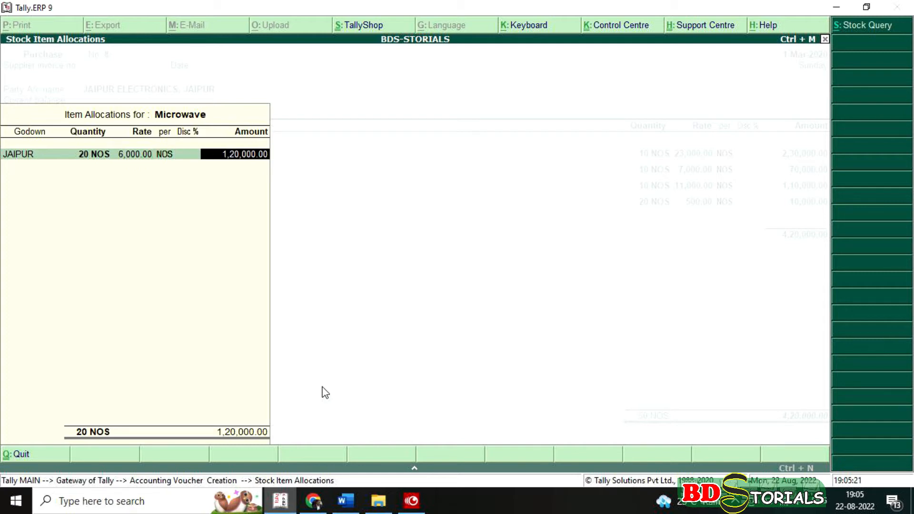
key(Return)
key(Return)
key(Return)
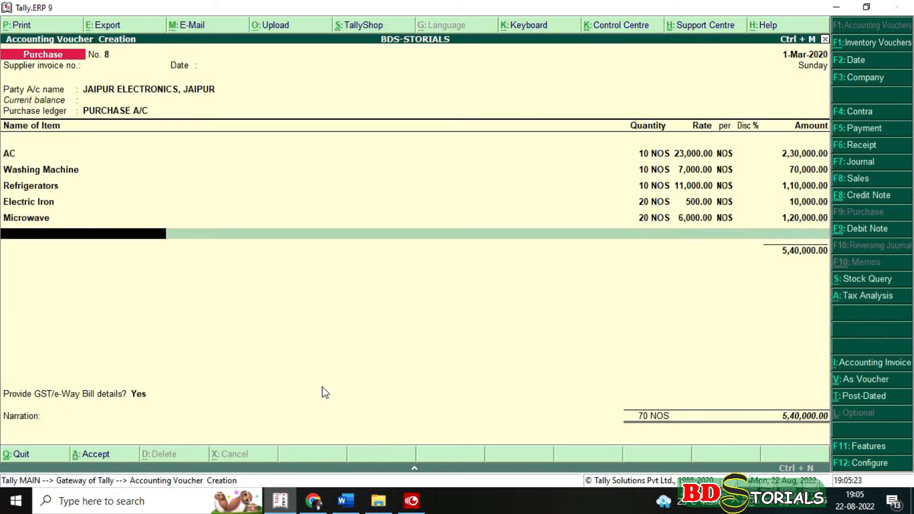
- Check the last item of entry 106 in Word and select Electric Kettle as the sixth stock item in Tally
click(354, 510)
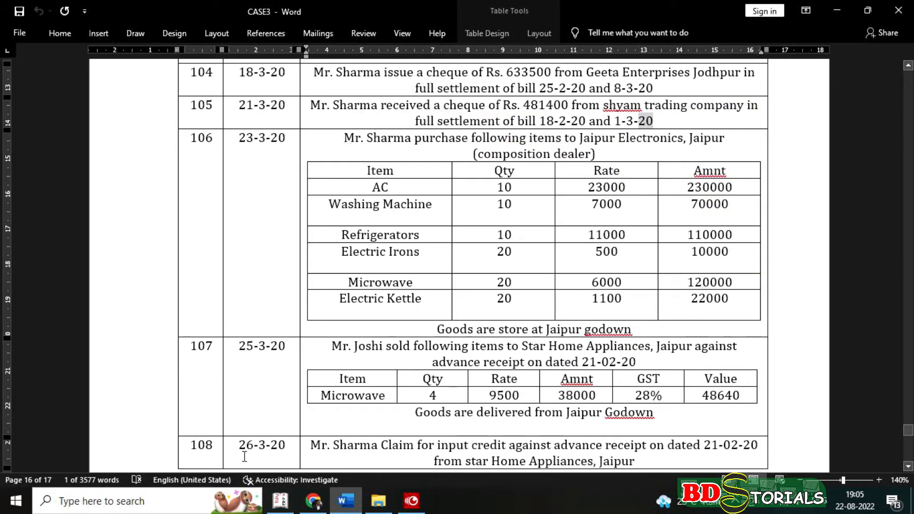
click(280, 500)
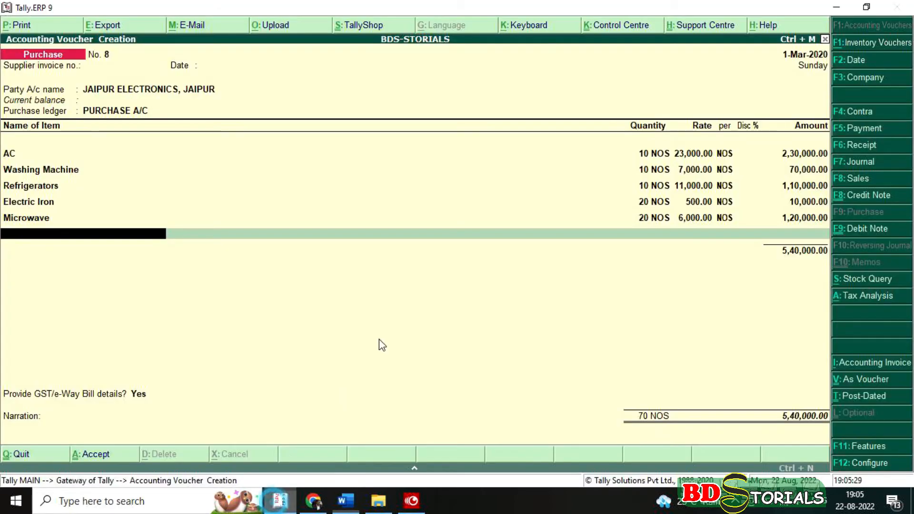
text(EL)
key(Down)
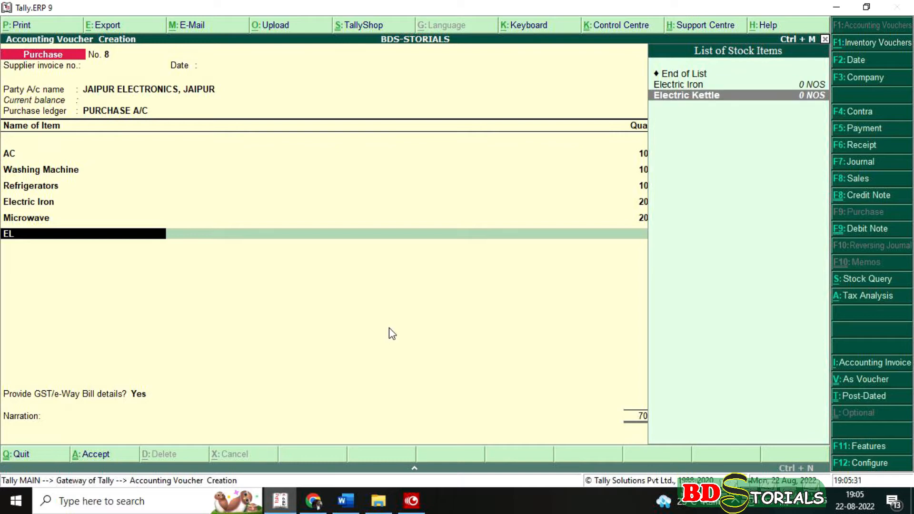
key(Return)
- Allocate 20 NOS of Electric Kettle to the JAIPUR godown at a rate of 1,100, checking entry 106 in Word, and accept the item line
text(JAI)
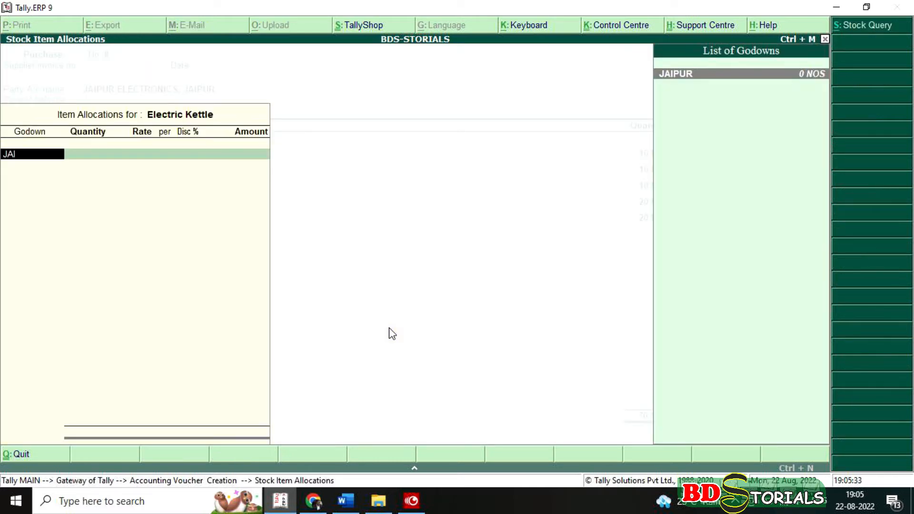
key(Return)
text(20)
key(Return)
text(1100)
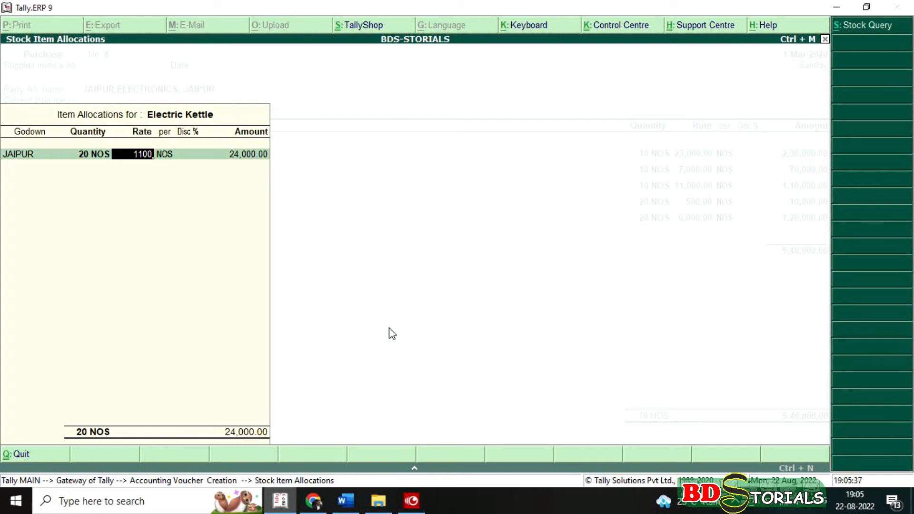
click(346, 500)
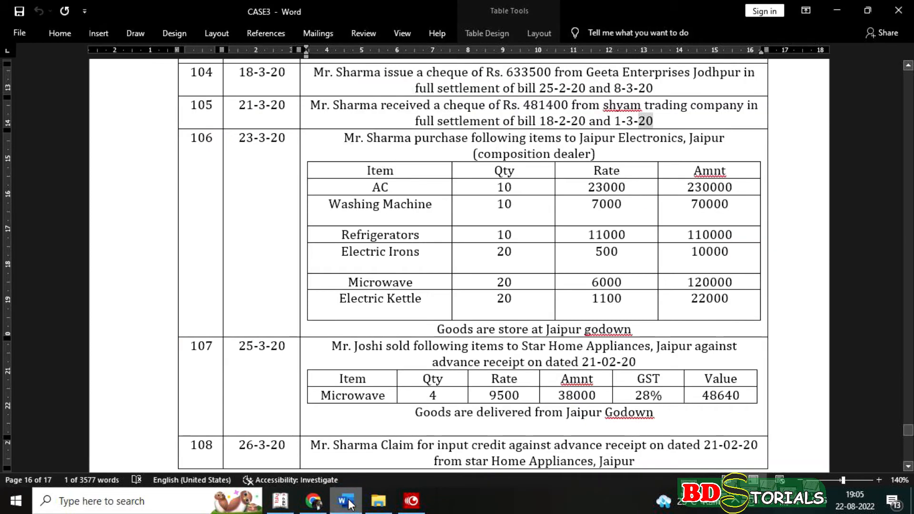
click(346, 499)
key(Return)
key(Return)
key(Return)
key(Return)
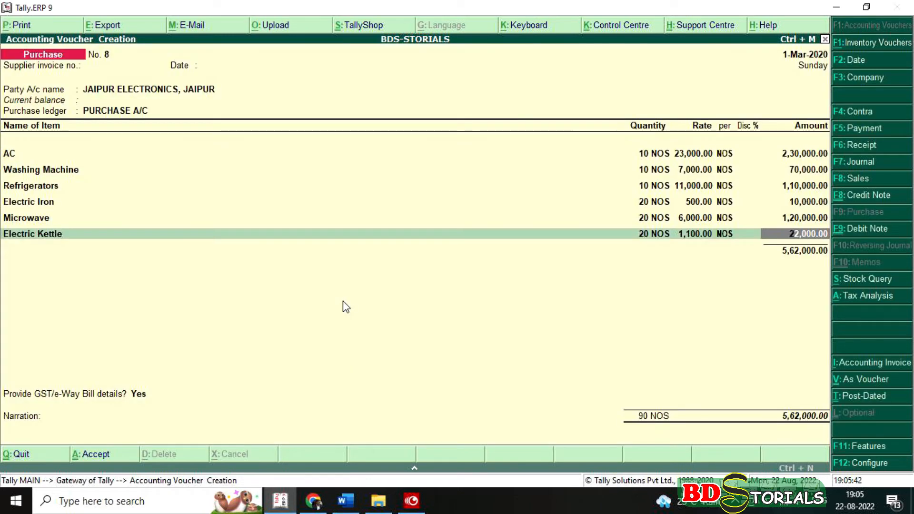
key(Return)
- End the item and ledger lists, set Provide GST/e-Way Bill details to No, and save the Jaipur Electronics purchase voucher
key(Return)
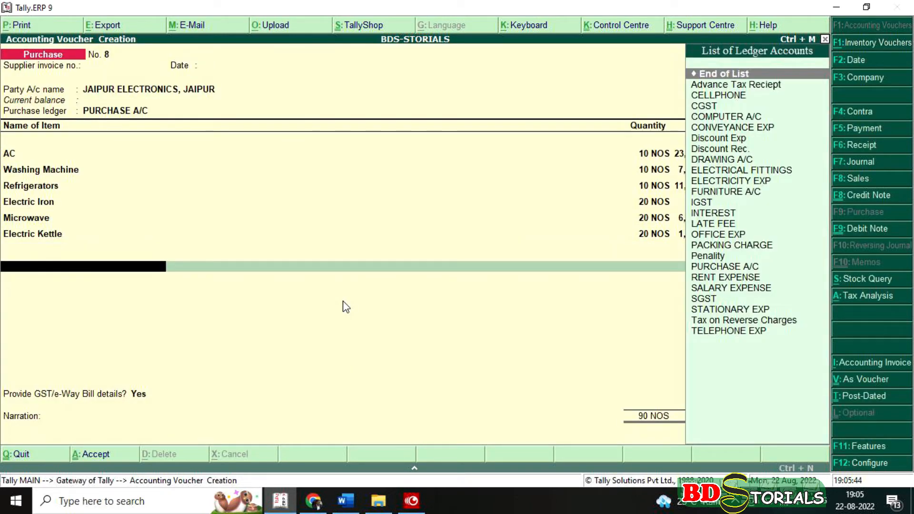
key(Return)
key(Up)
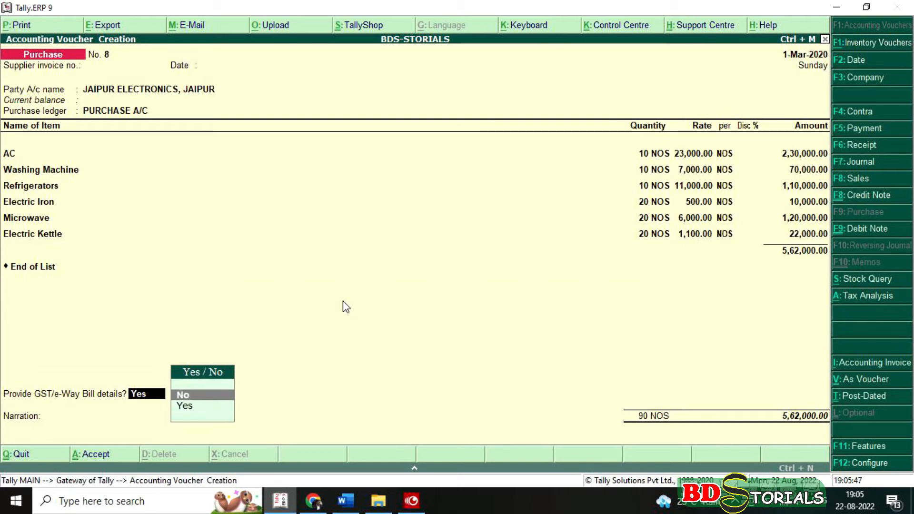
key(Return)
key(Return)
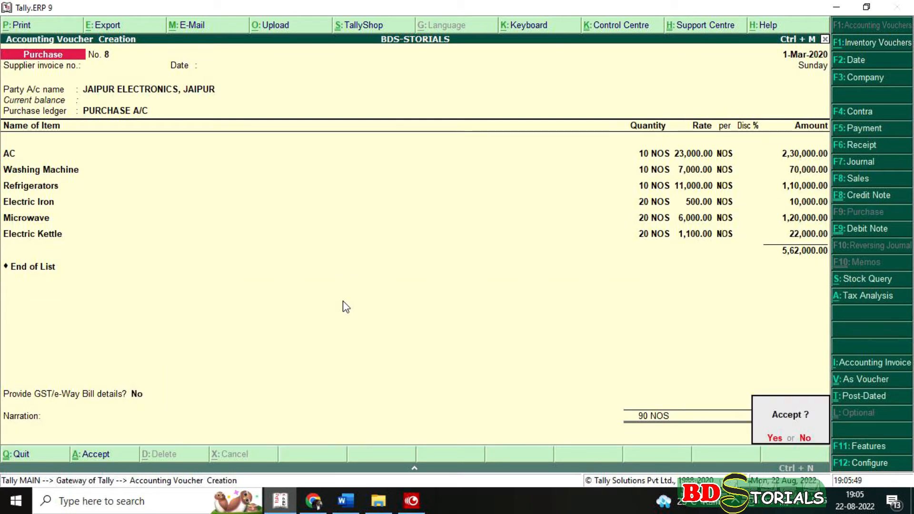
key(Return)
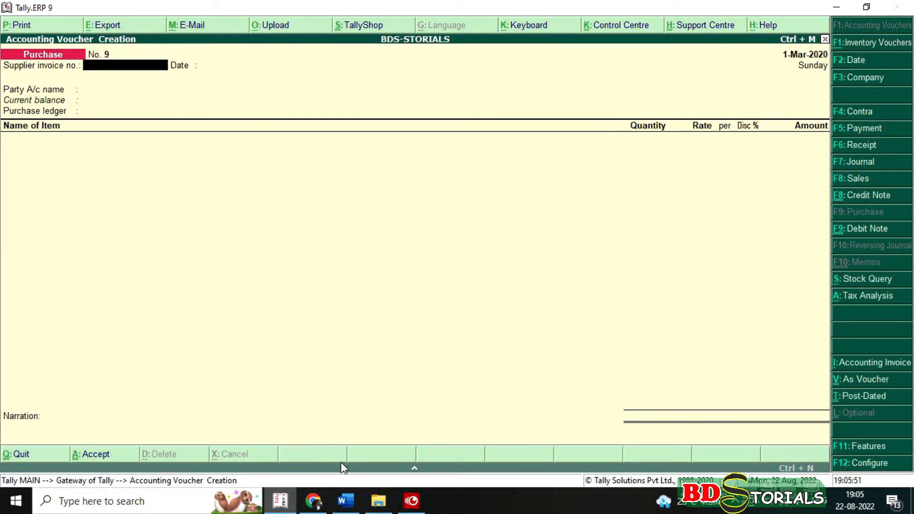
- Read entries 107 and 108 in the Word case document and open a new sales voucher in Tally
click(346, 501)
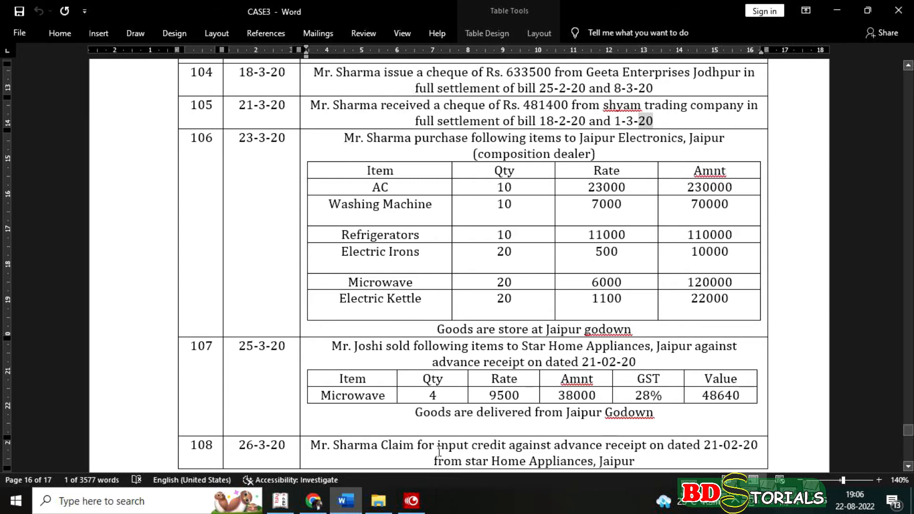
scroll(538, 366, down, 3)
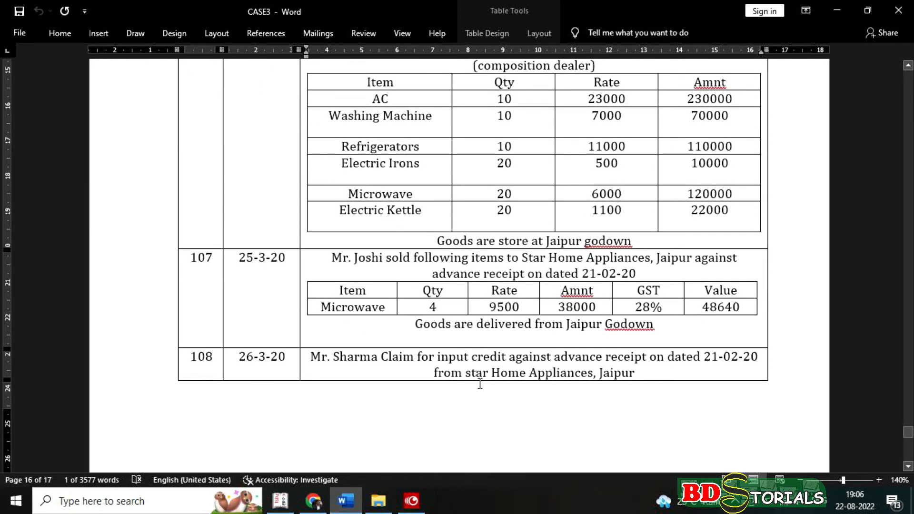
click(284, 501)
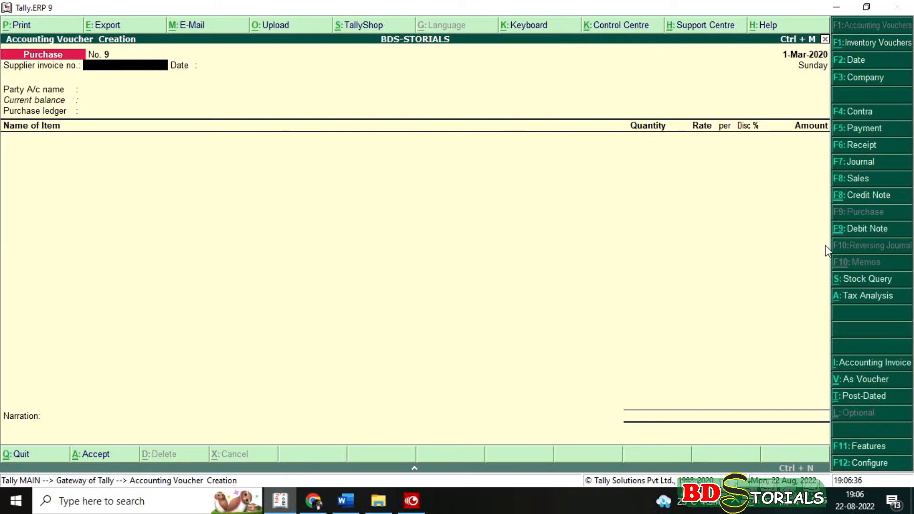
click(867, 179)
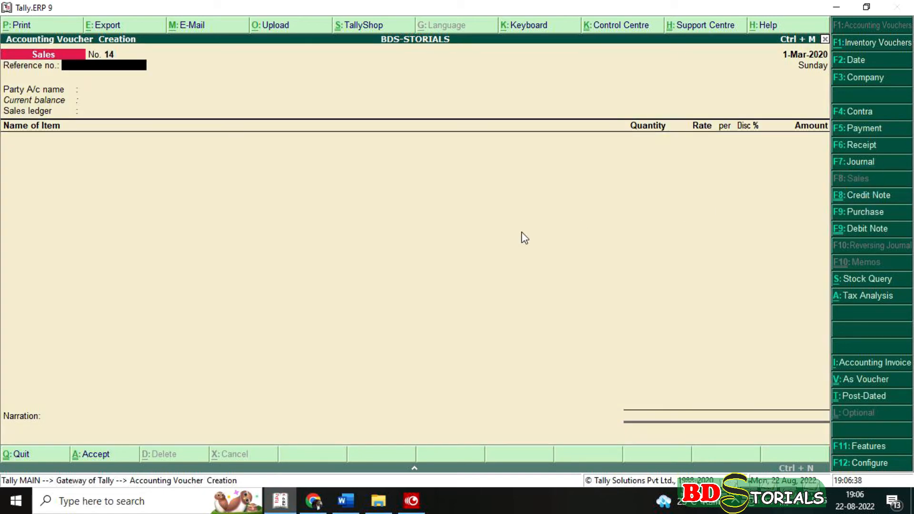
- Leave the reference number blank, select Star Home Appliances as the party account, and accept its party details
key(Return)
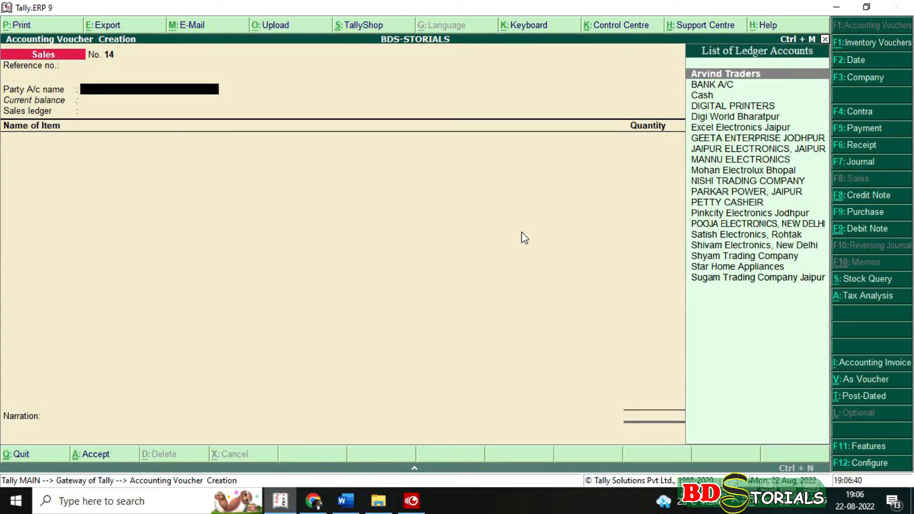
text(S)
key(Down)
key(Down)
key(Down)
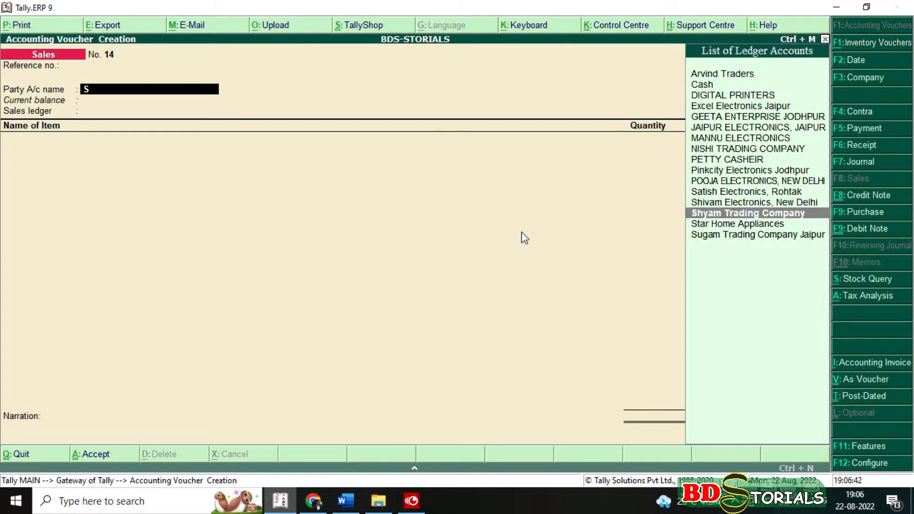
key(Return)
key(Return)
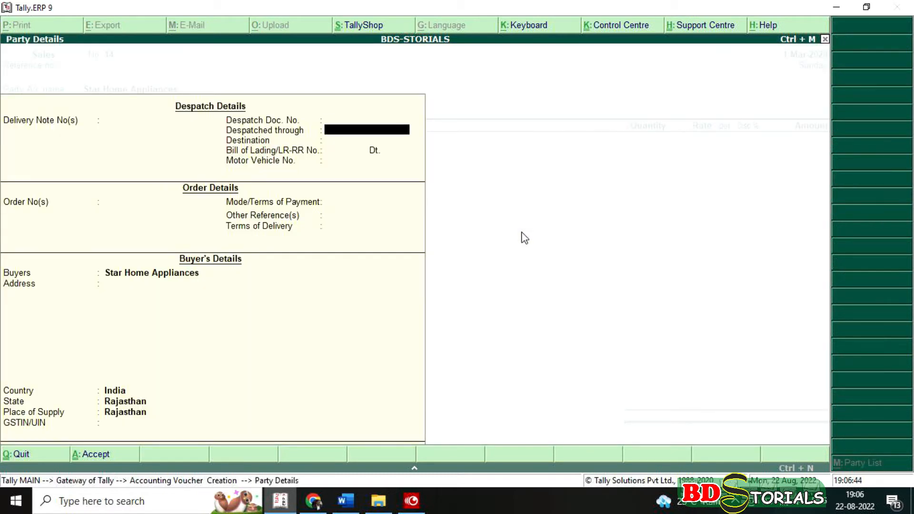
key(ctrl+a)
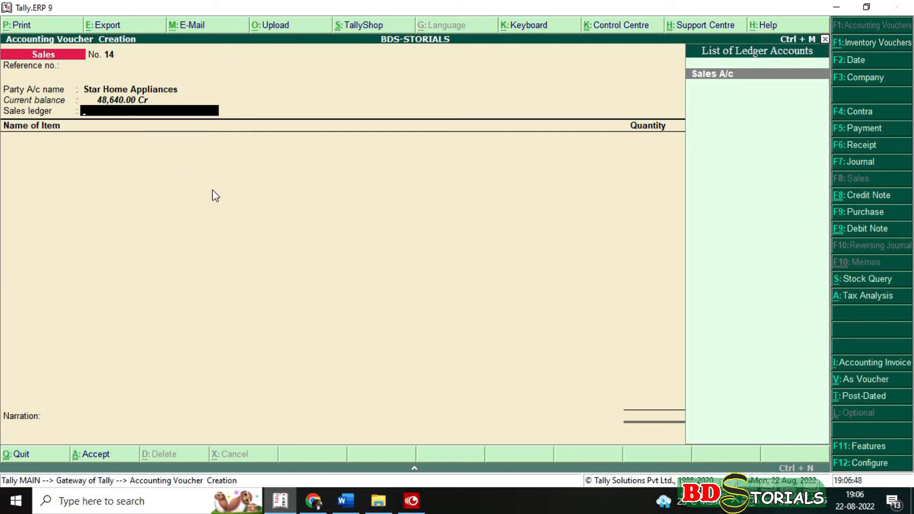
- Select Sales A/c as the sales ledger with Sales Taxable as the tax classification
key(Return)
text(S)
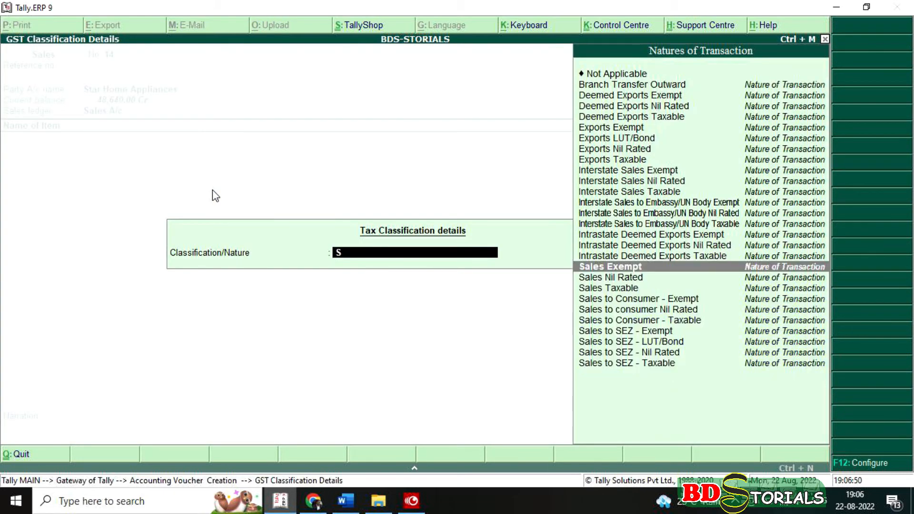
key(Down)
key(Down)
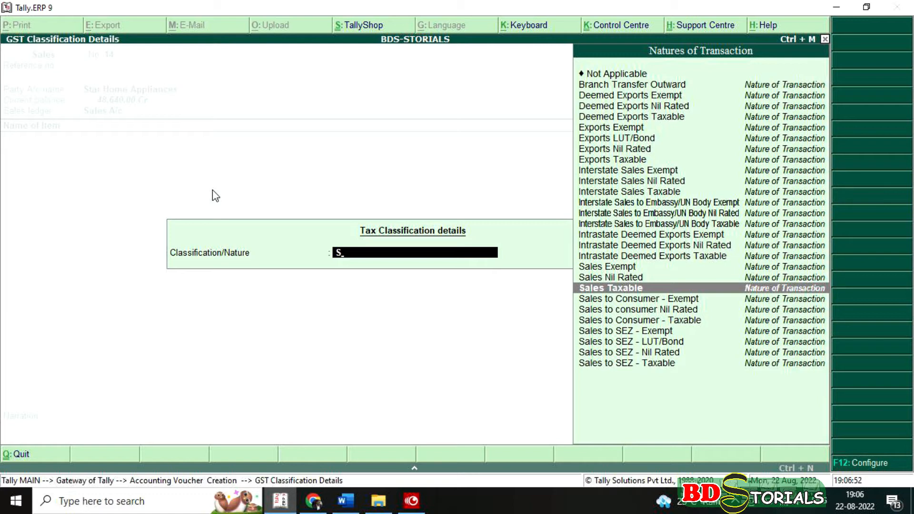
key(Return)
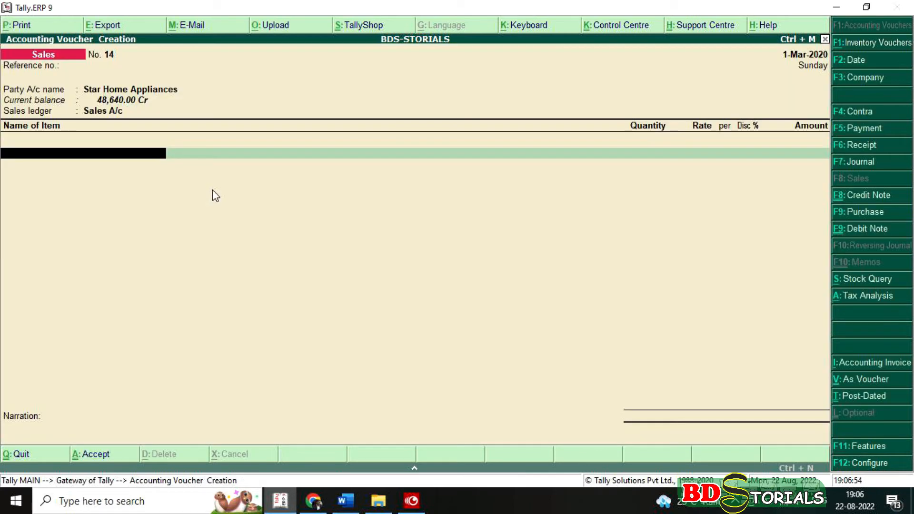
- Select Microwave as the stock item and check its quantity and rate in entry 107 in Word
text(Mi)
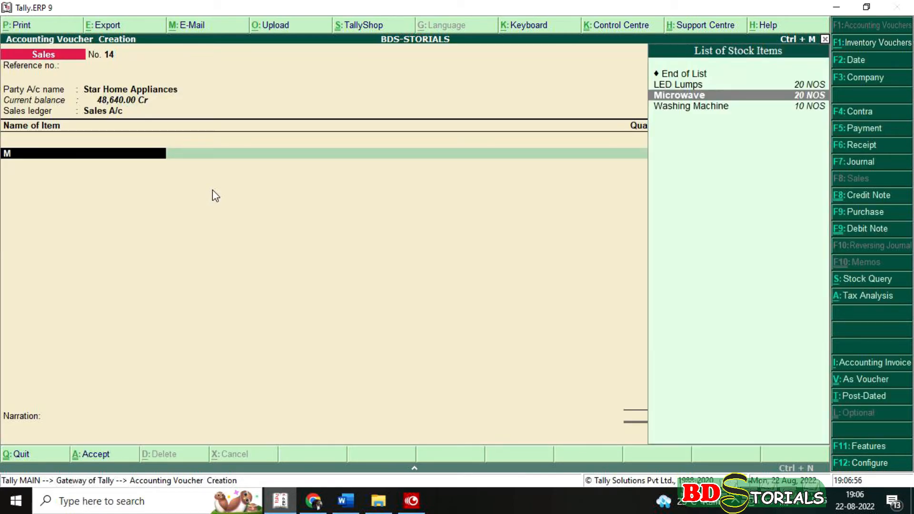
key(Return)
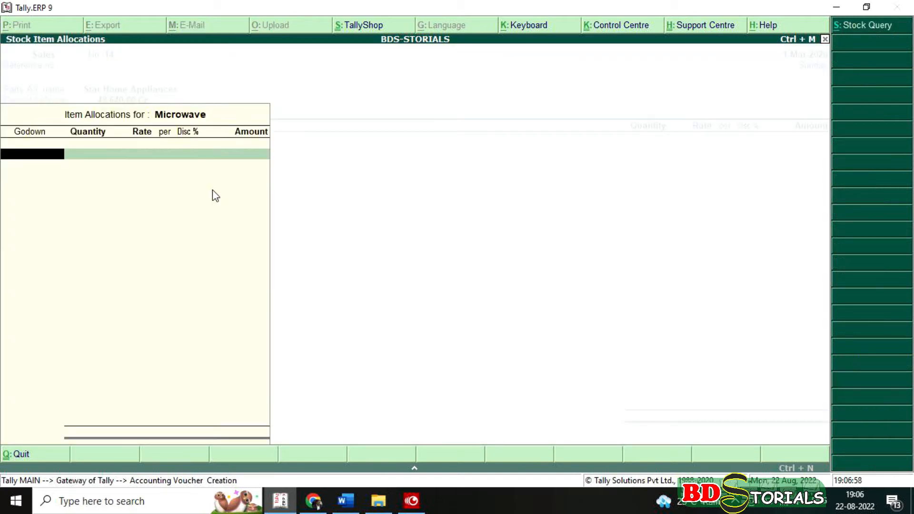
click(346, 501)
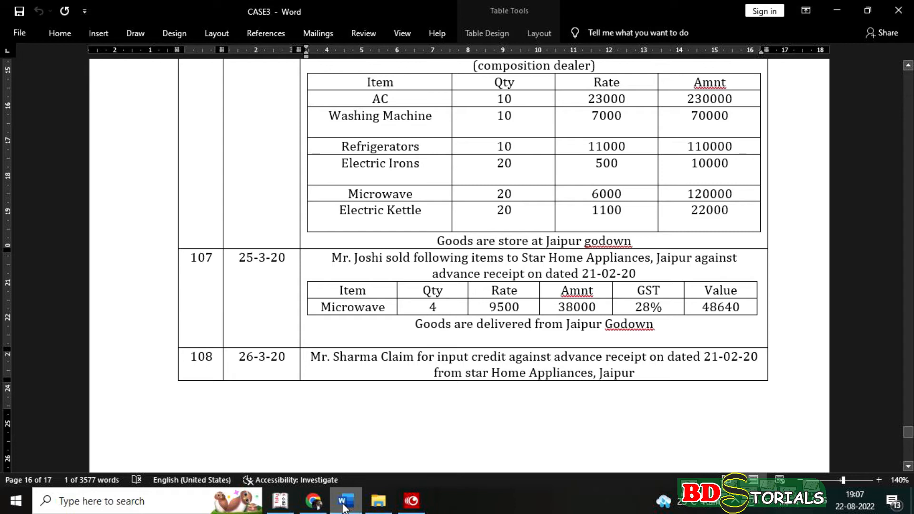
click(346, 501)
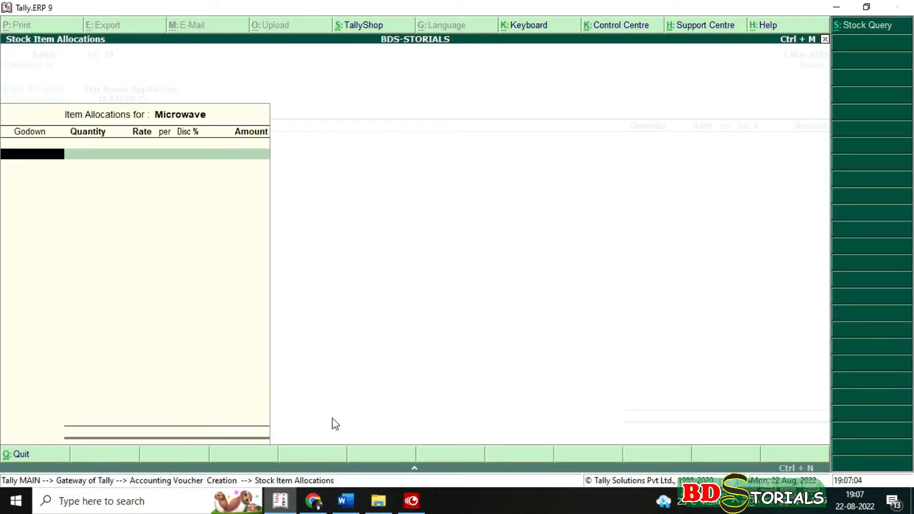
- Allocate 4 NOS of Microwave to the JAIPUR godown at a rate of 9,500 and accept the item line
text(JAI)
key(Return)
text(4)
key(Return)
key(Return)
key(Return)
key(Return)
key(Return)
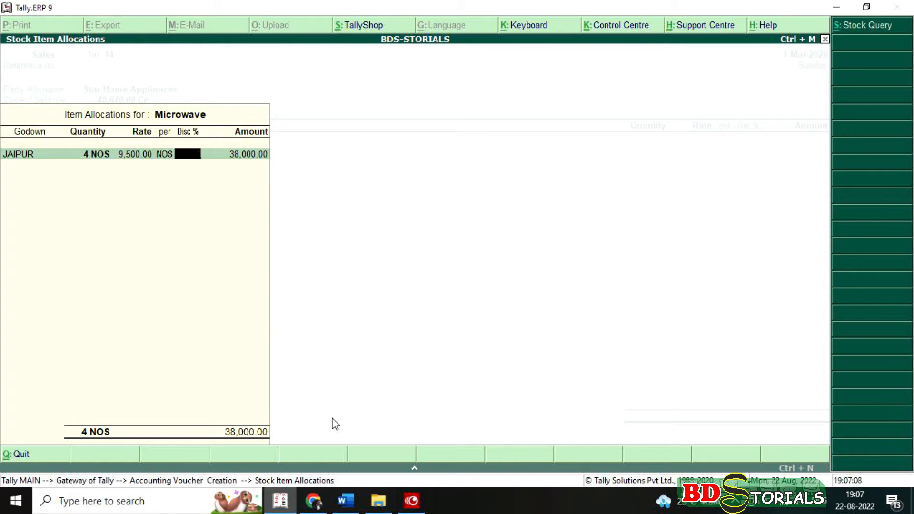
key(Return)
key(Return)
key(Return)
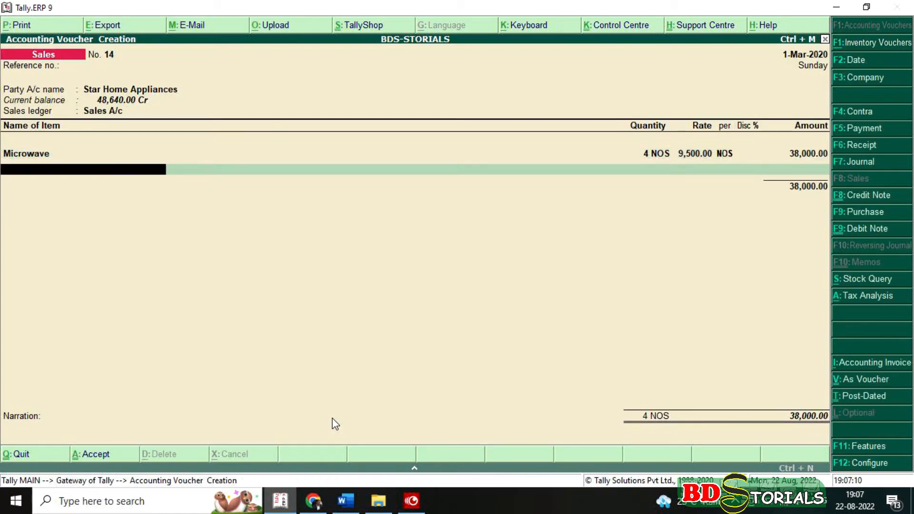
- Add the CGST and SGST ledgers below the Microwave line with their calculated amounts
text(C)
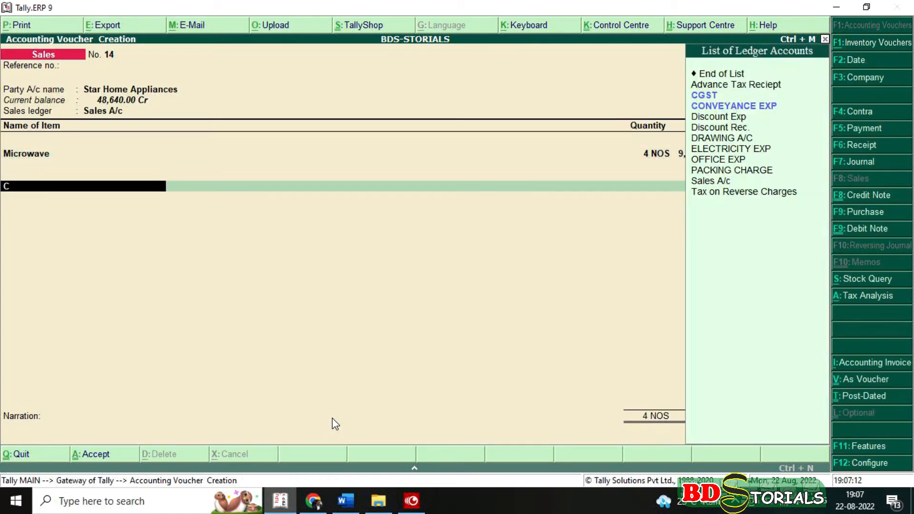
key(Return)
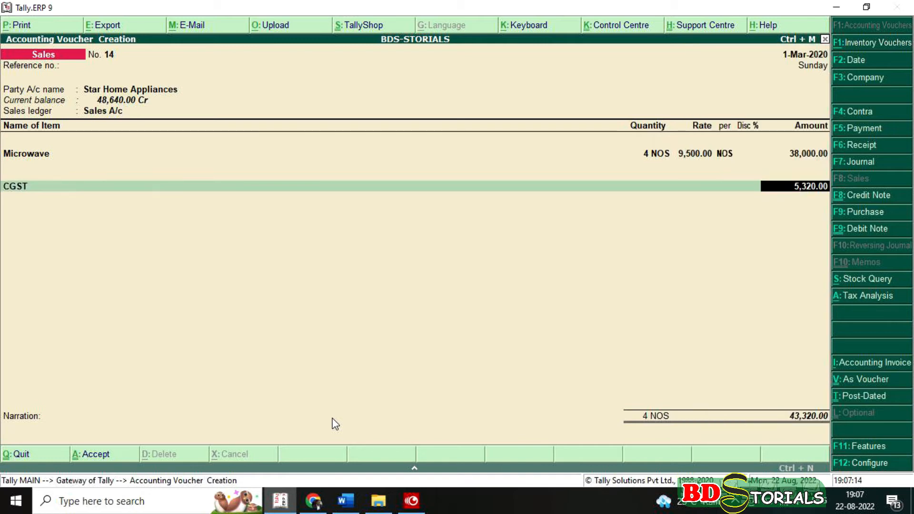
key(Return)
text(S)
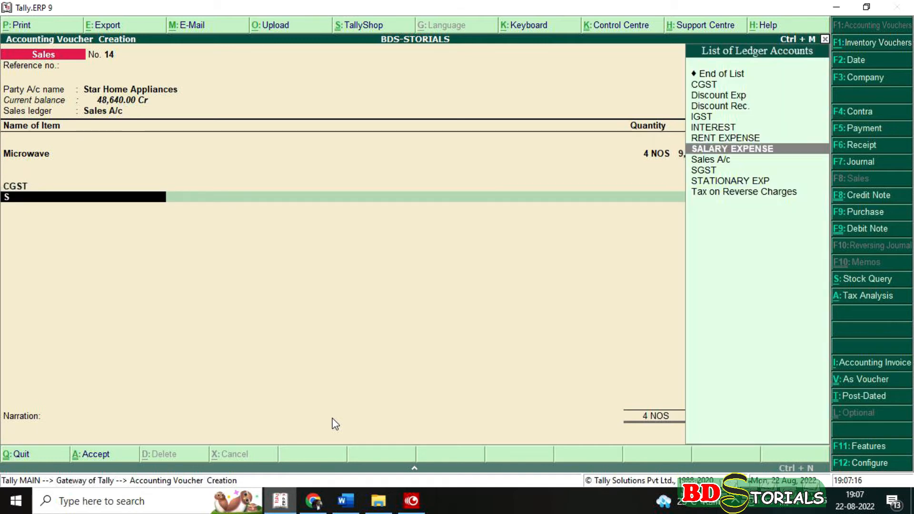
key(Down)
key(Down)
key(Return)
key(Return)
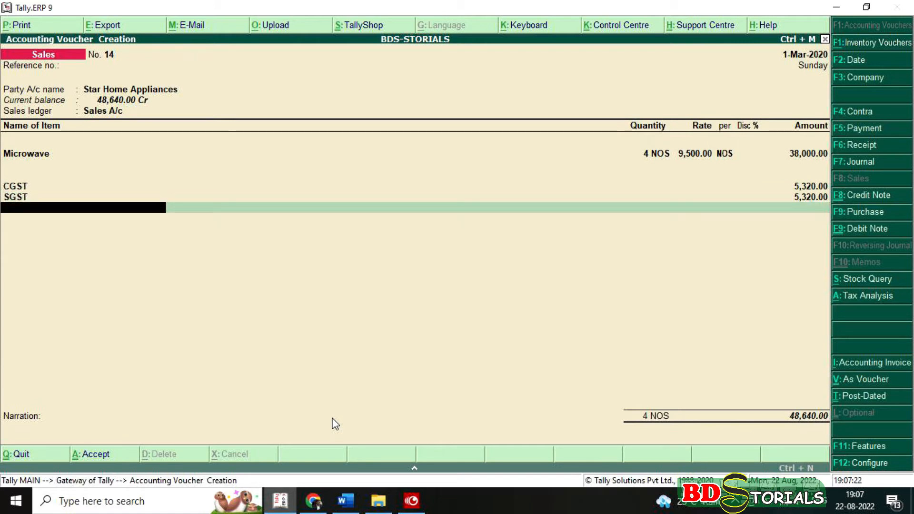
- End the ledger list, leave the narration blank, and save the Star Home Appliances sales voucher
key(Return)
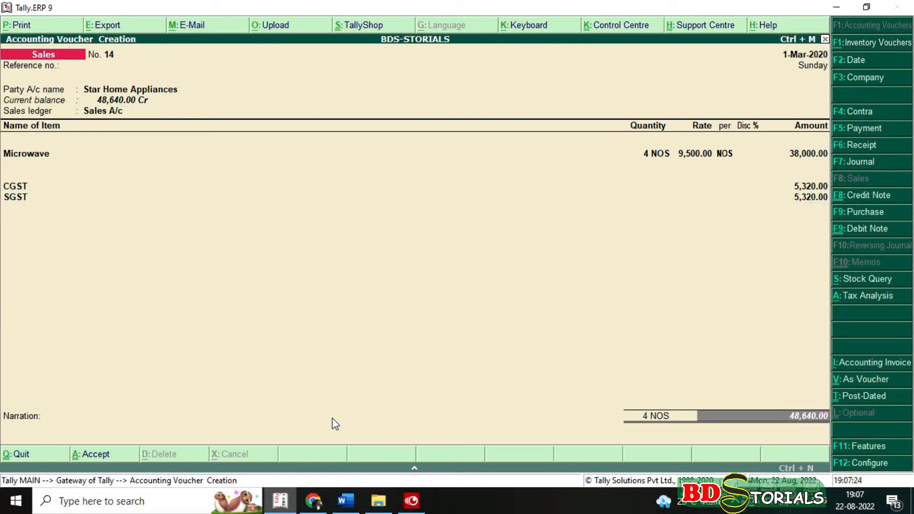
key(Return)
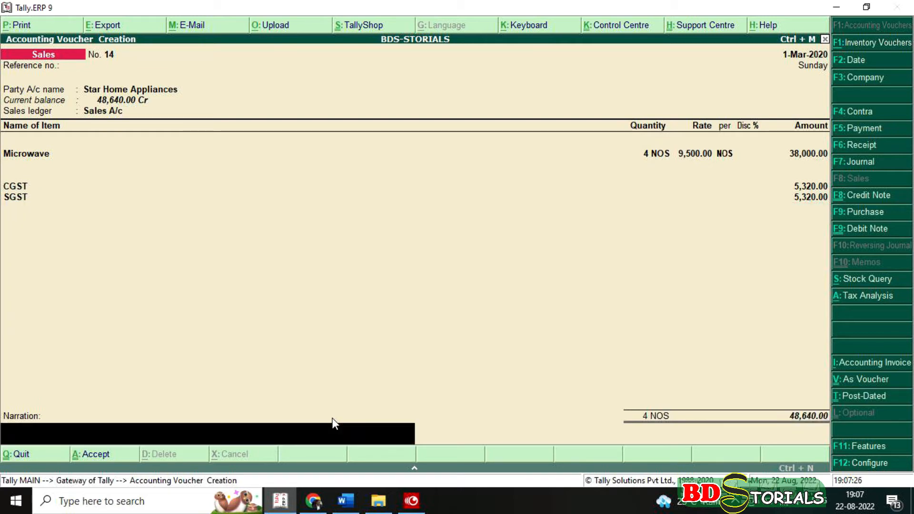
key(Return)
key(Return)
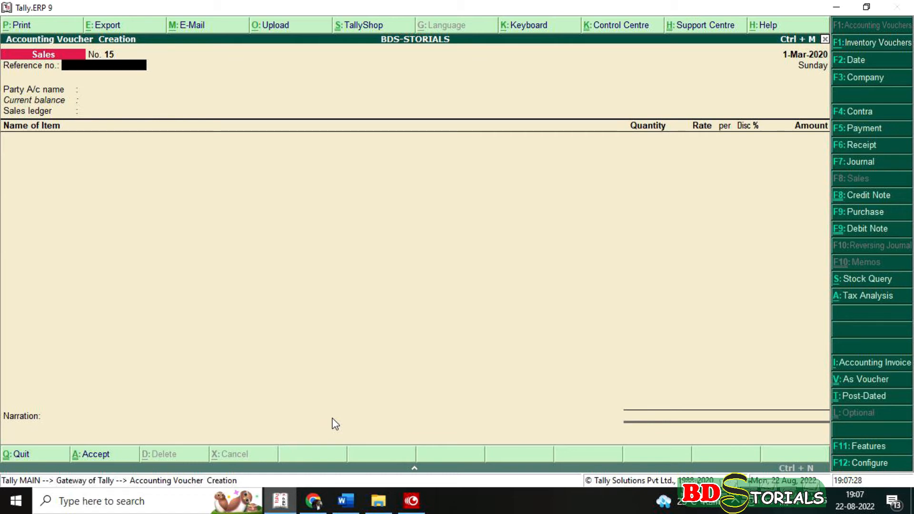
- Check entry 108 in the Word document and open a new journal voucher in Tally
click(346, 501)
scroll(471, 329, down, 3)
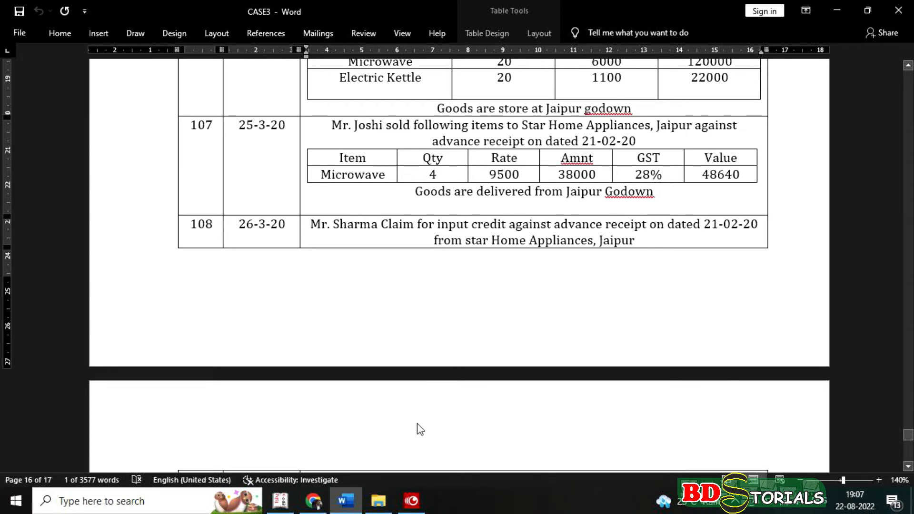
click(292, 506)
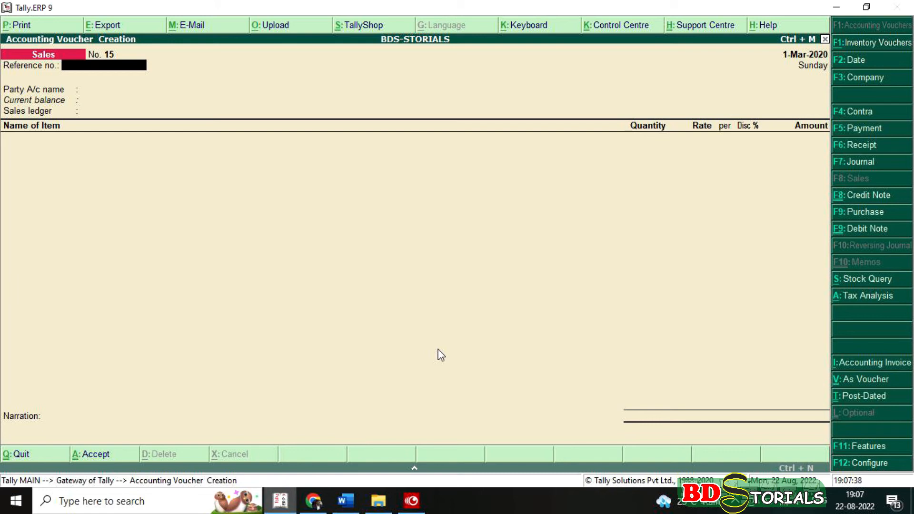
key(F7)
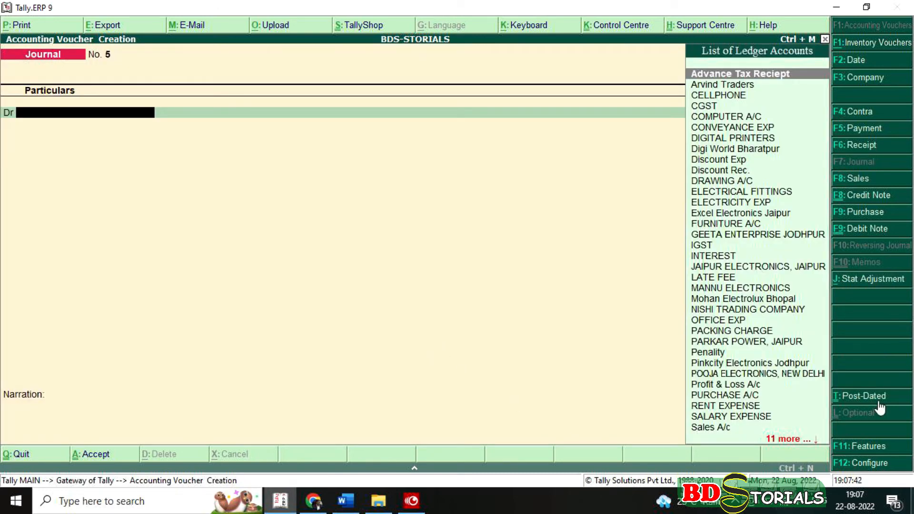
- Set the journal's statutory adjustment to GST, Decrease of Tax Liability, with Adjustment Against Credit as the additional detail
click(858, 280)
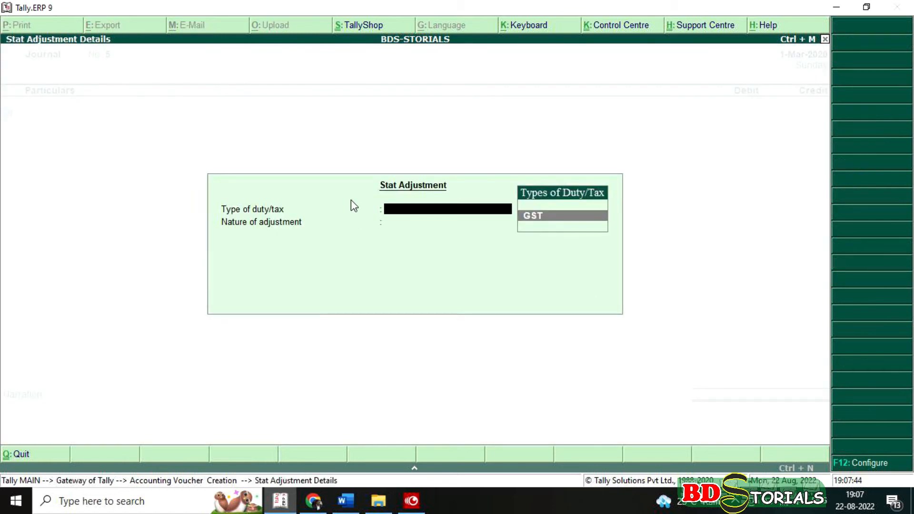
key(Return)
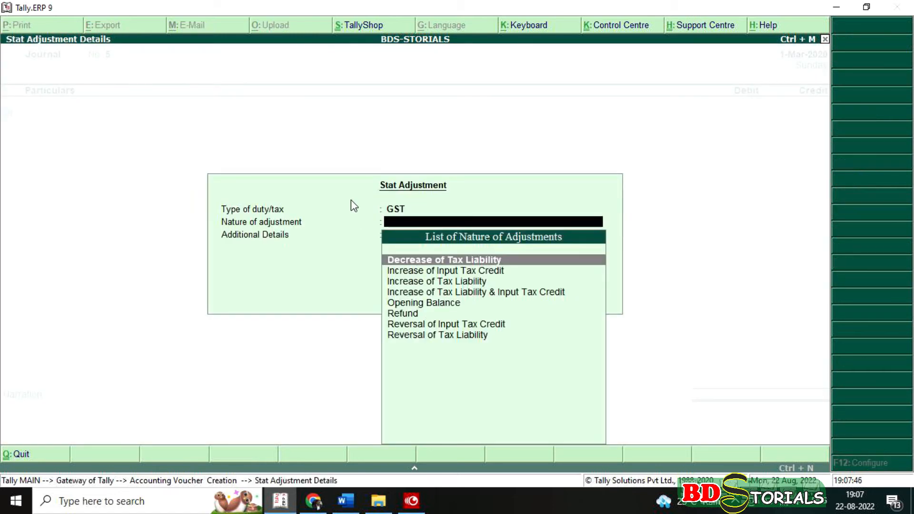
key(Return)
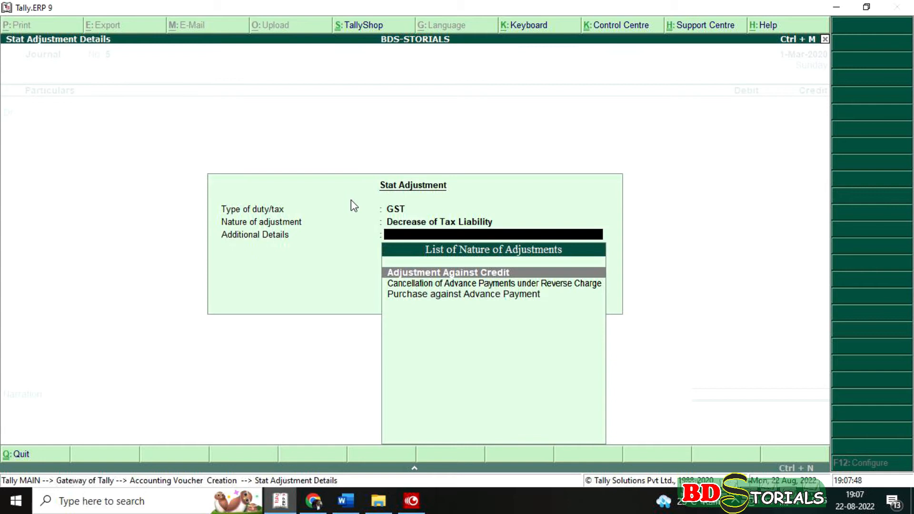
key(Return)
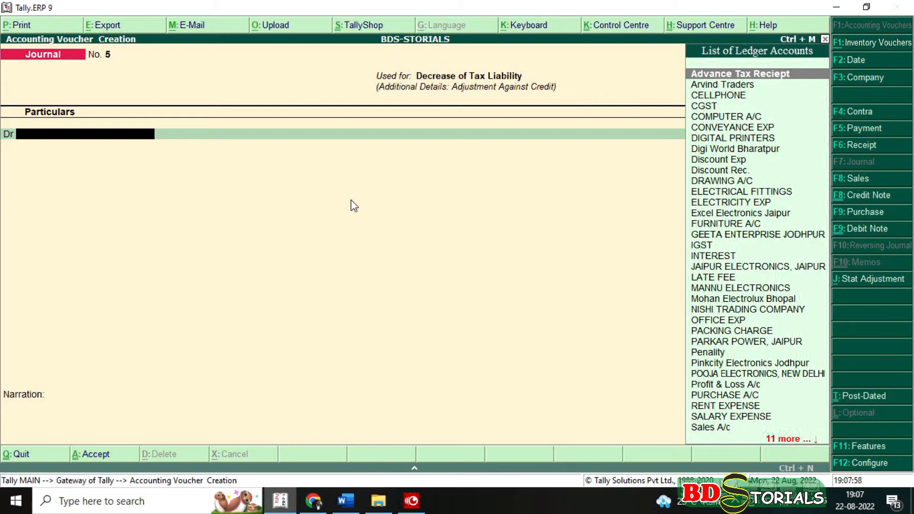
- Debit the CGST ledger 5,320 at a 14% rate on a taxable value of 38,000
text(C)
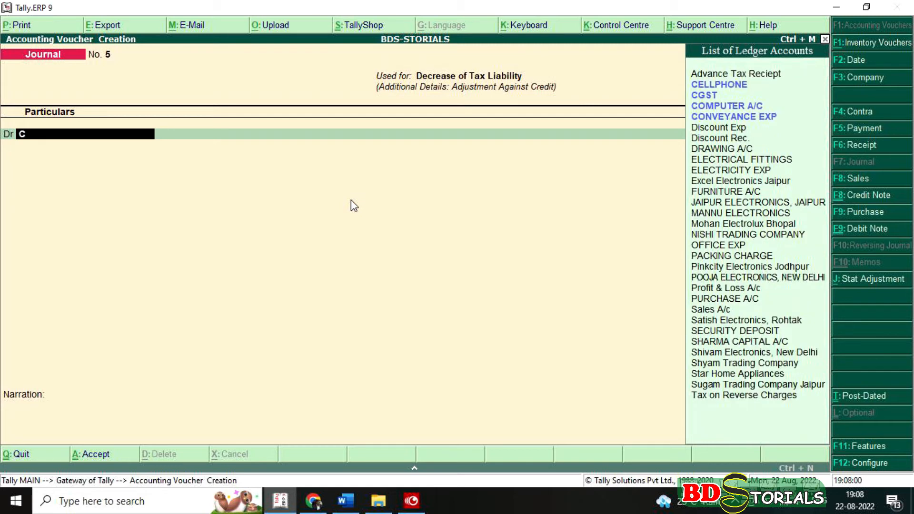
text(G)
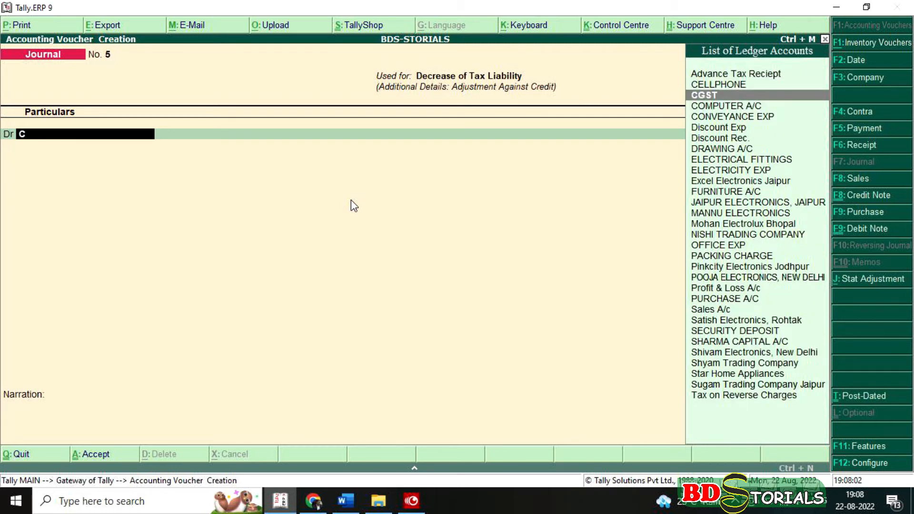
key(Return)
text(14)
key(Return)
text(30000)
key(Return)
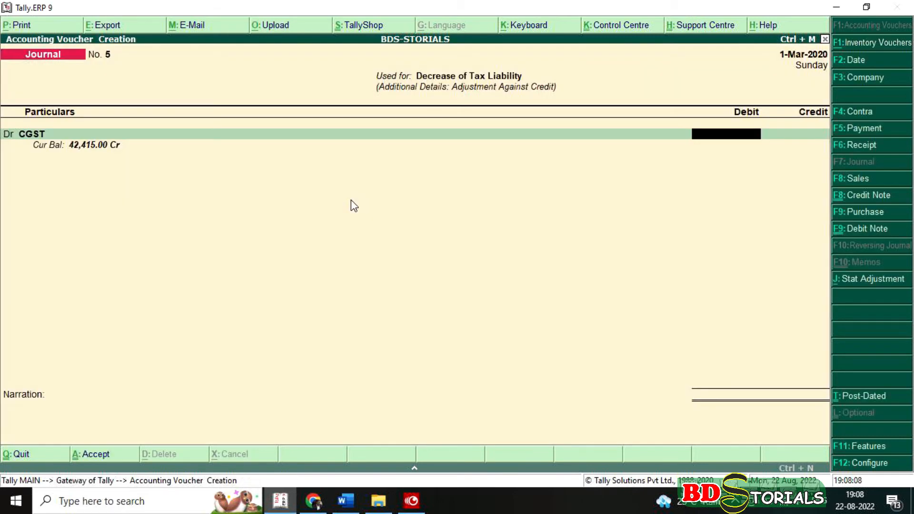
text(5320)
key(Return)
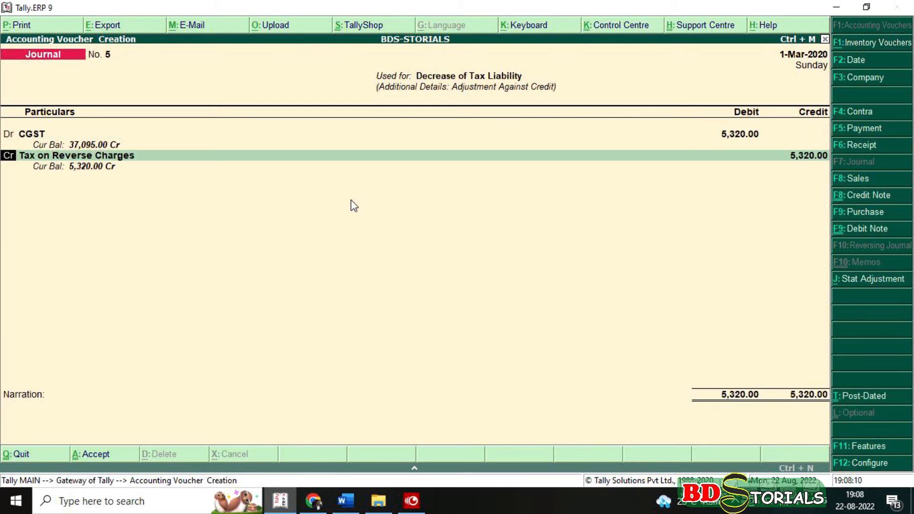
- Change the second line to a debit of 5,320 to SGST at 14% on a taxable value of 38,000
key(d)
key(Return)
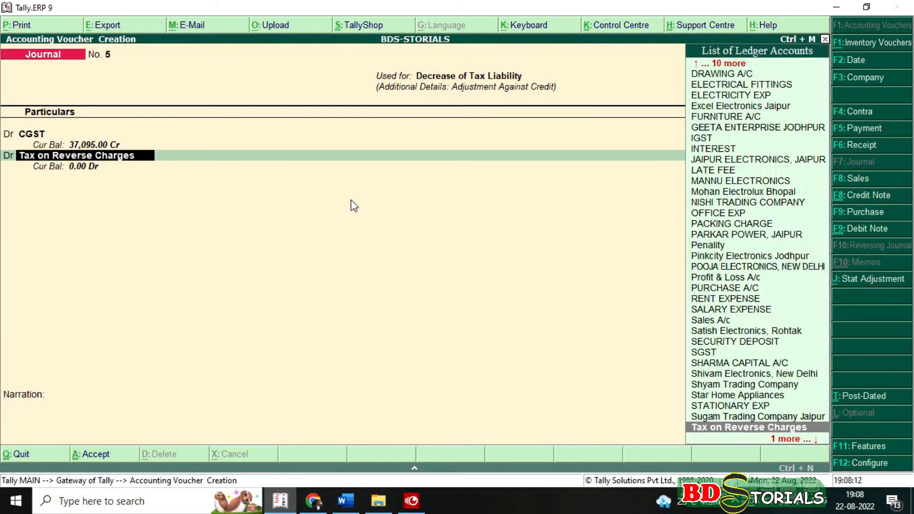
text(S)
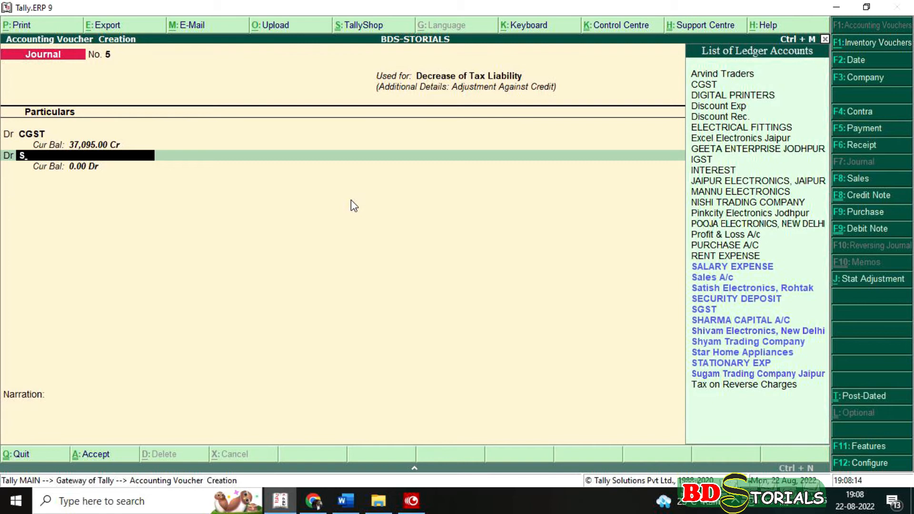
key(Down)
key(Down)
key(Down)
key(Down)
key(Return)
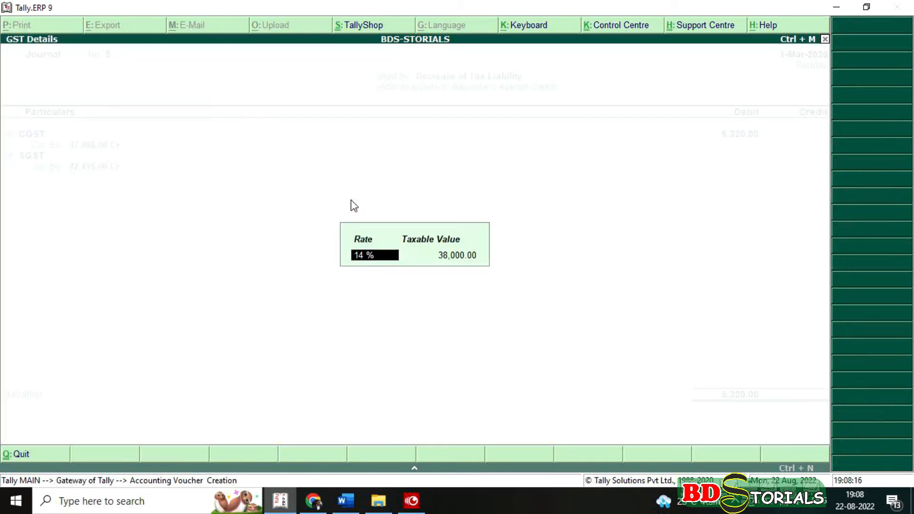
key(Return)
key(Return)
text(5320)
key(Return)
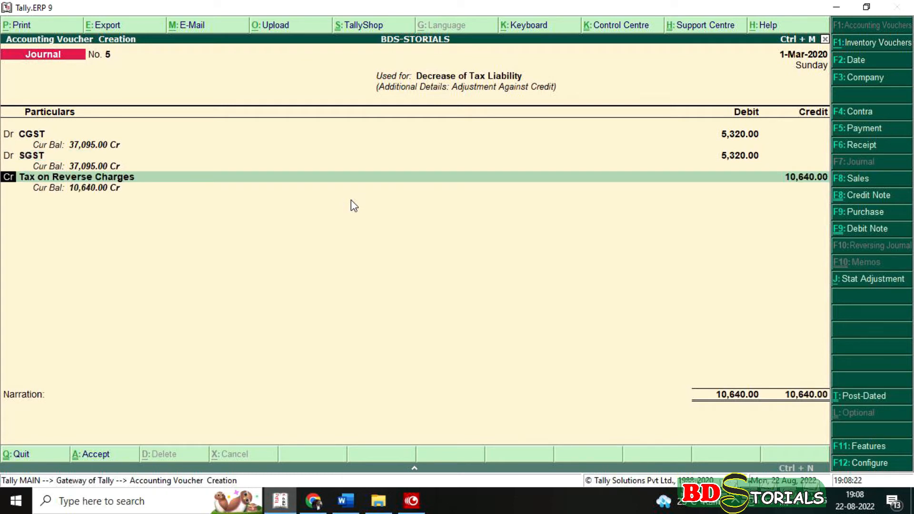
- Credit Advance Tax Reciept with 10,640, leave the narration blank, and save the journal voucher
key(BackSpace)
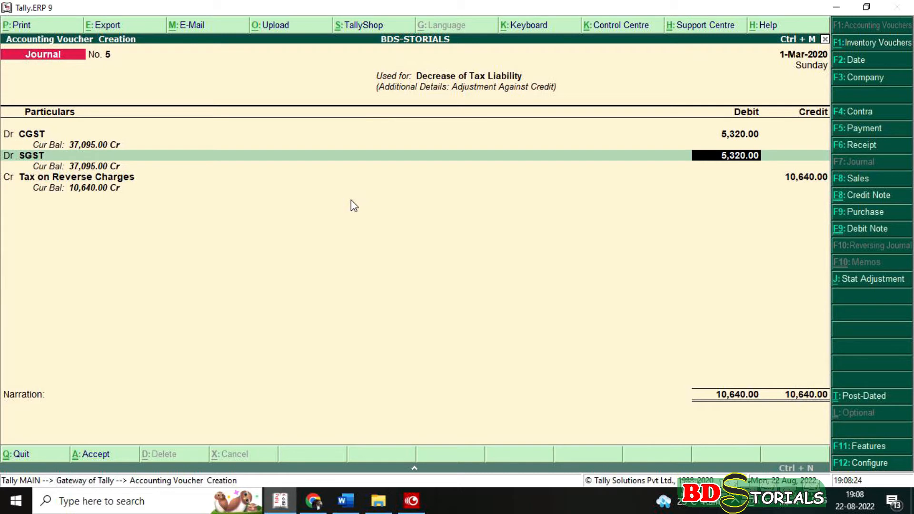
key(Return)
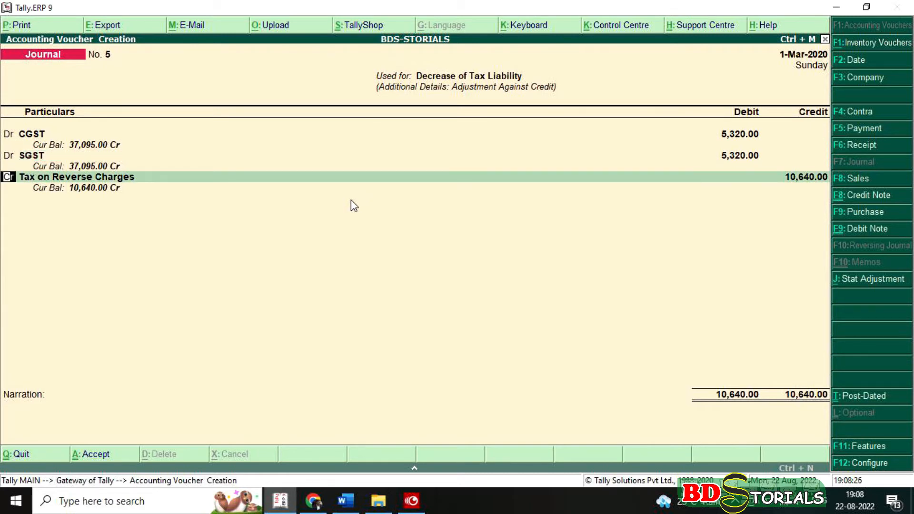
key(Return)
text(A)
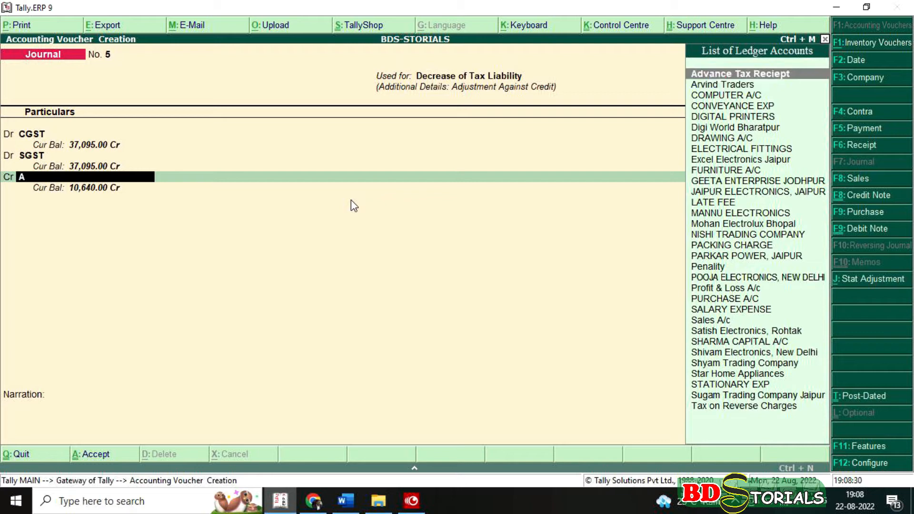
key(Return)
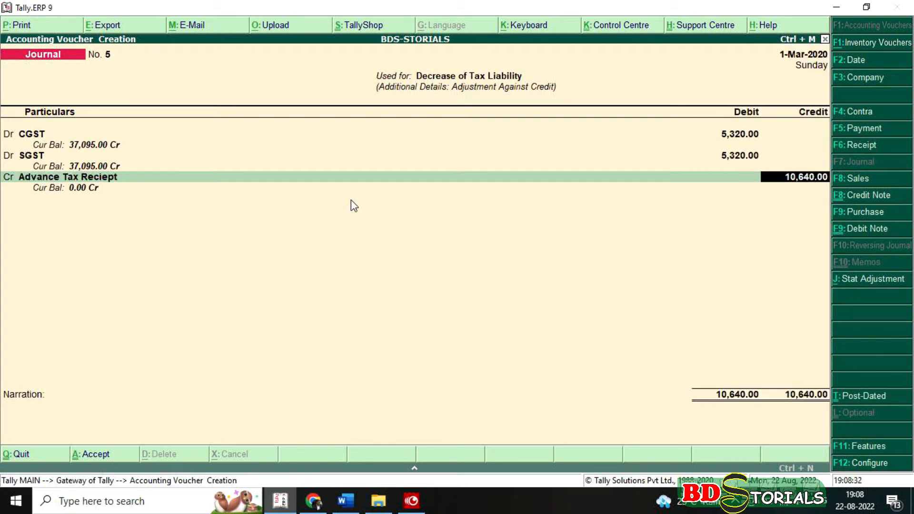
key(Return)
key(Return)
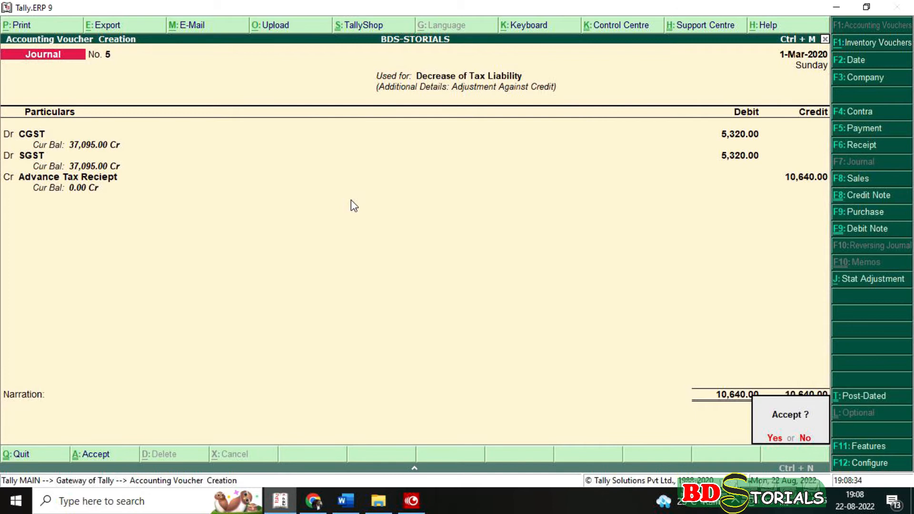
key(Return)
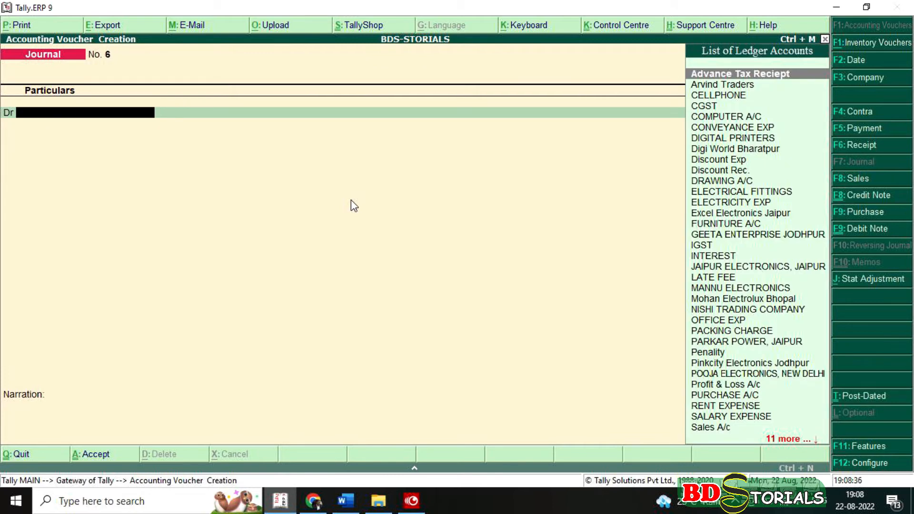
- Check entry 109 in the Word document and open a new sales voucher in Tally
click(346, 500)
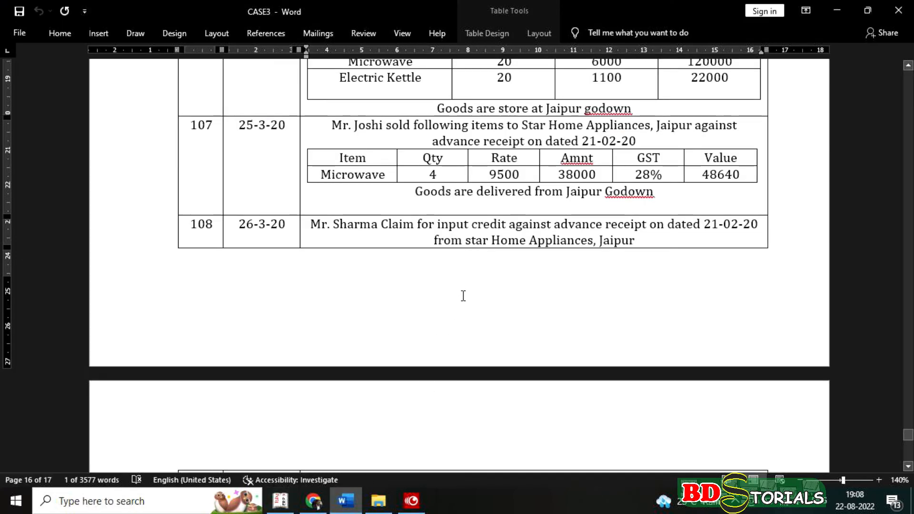
scroll(463, 296, down, 5)
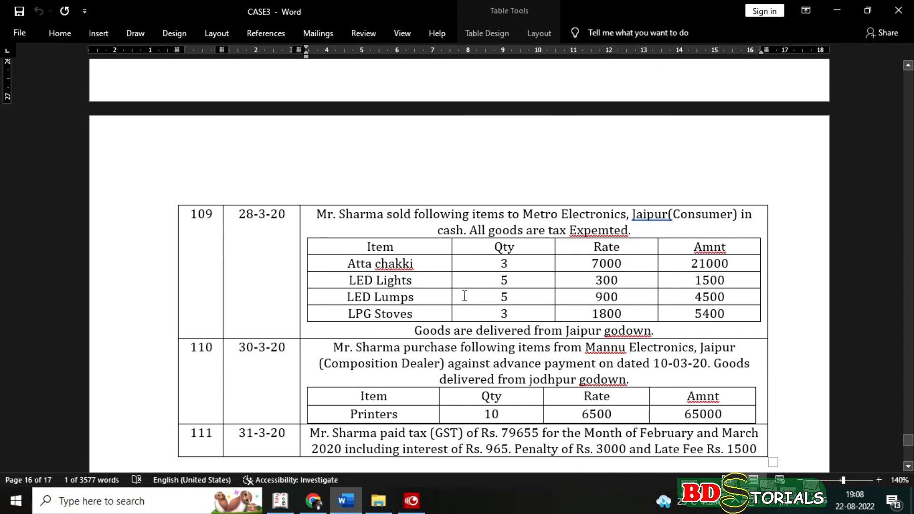
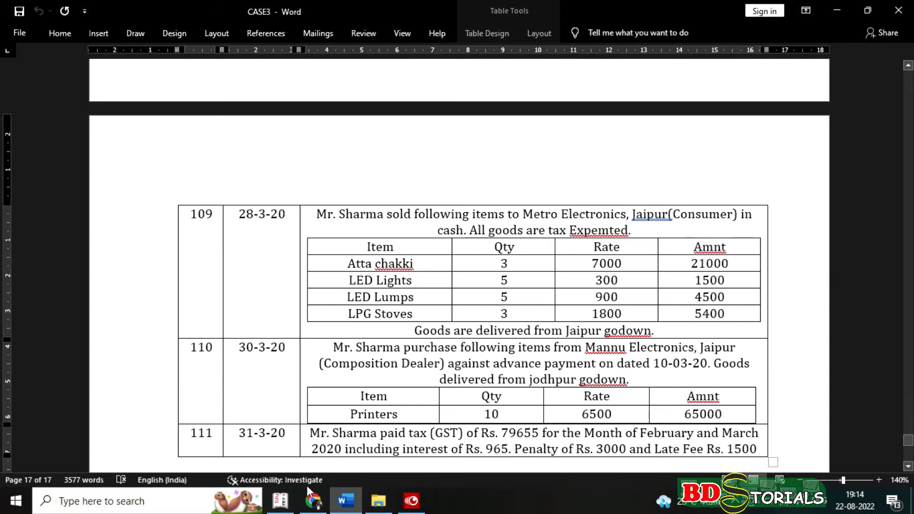
click(281, 500)
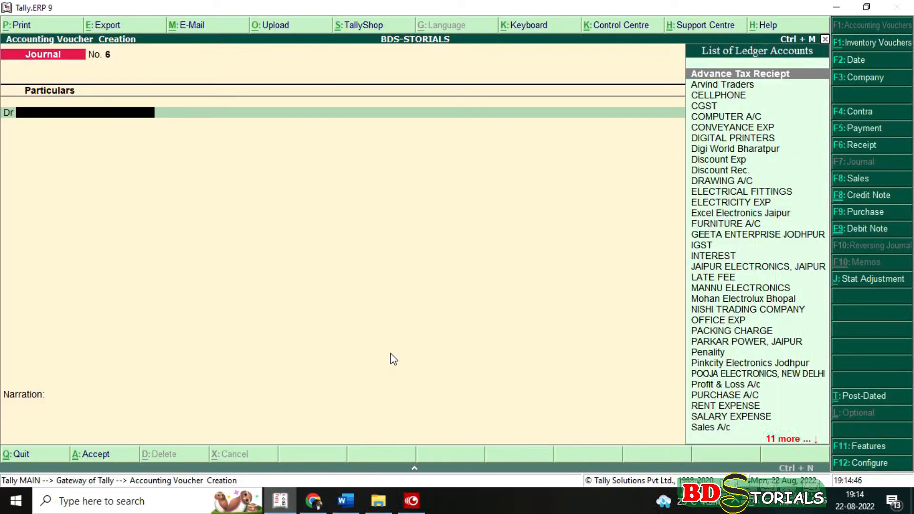
click(345, 499)
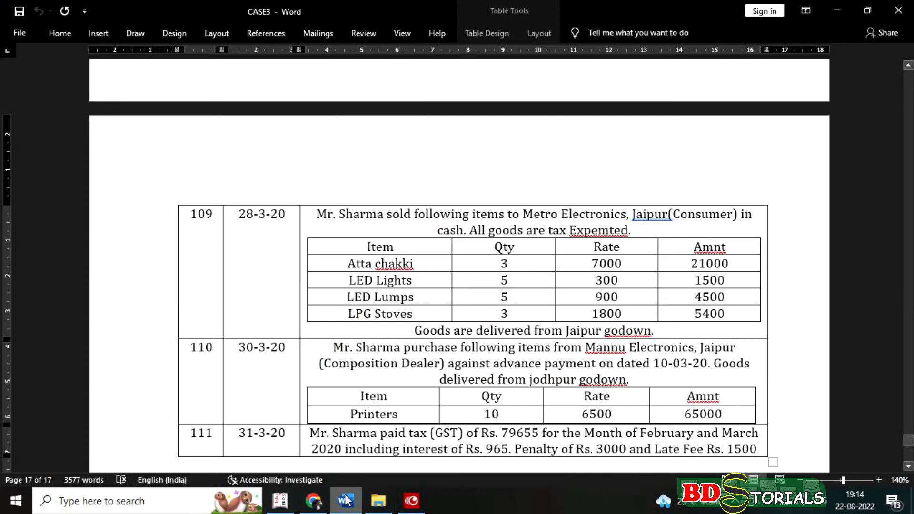
click(280, 501)
click(873, 181)
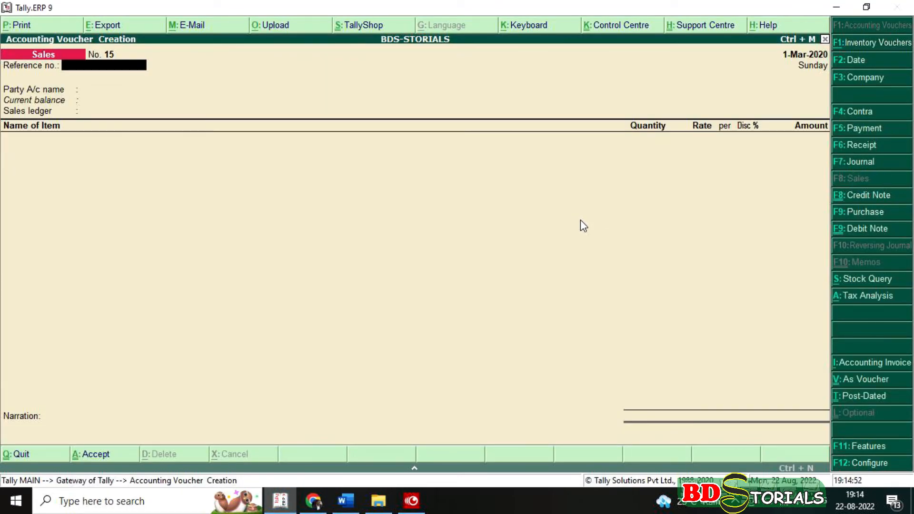
- Leave the reference number blank and start a party ledger named METRO ELECTRONICS under Sundry Debtors
key(Return)
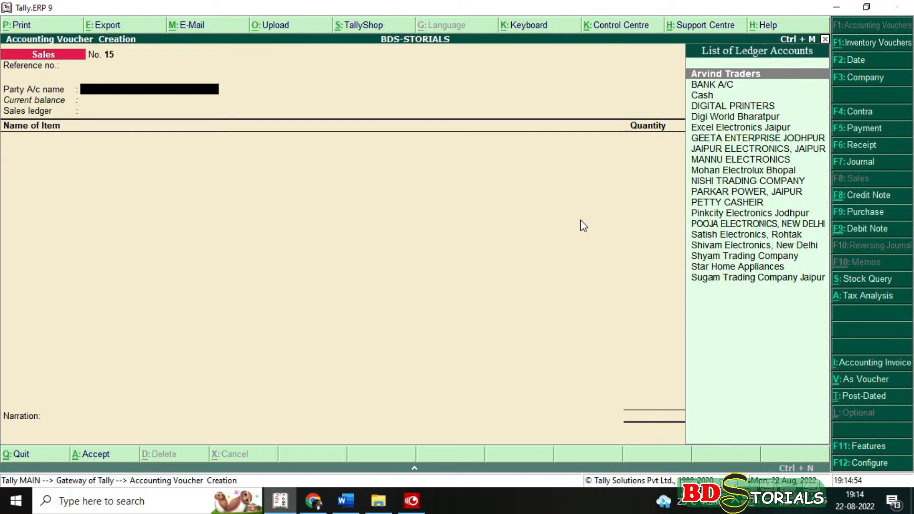
key(alt+c)
text(METRO ELECTRONICS)
key(Return)
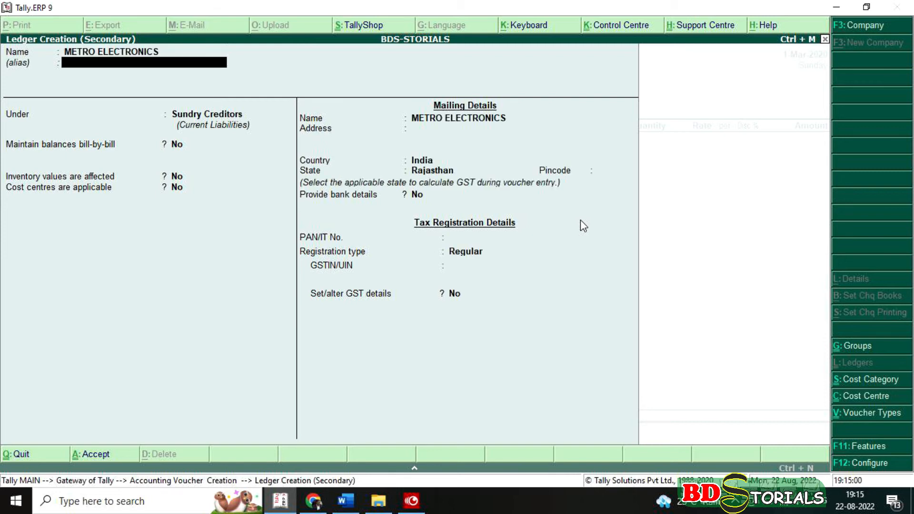
key(Return)
text(S)
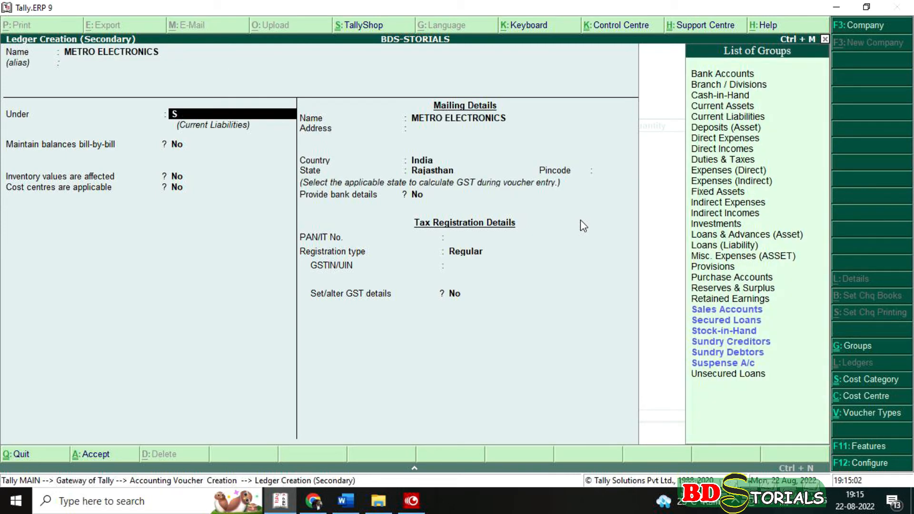
key(Down)
key(Return)
- Keep the METRO ELECTRONICS ledger's default mailing details, set its registration type to Consumer, and save the ledger
key(Return)
key(Return)
key(Return)
key(Return)
key(Return)
key(Return)
key(Return)
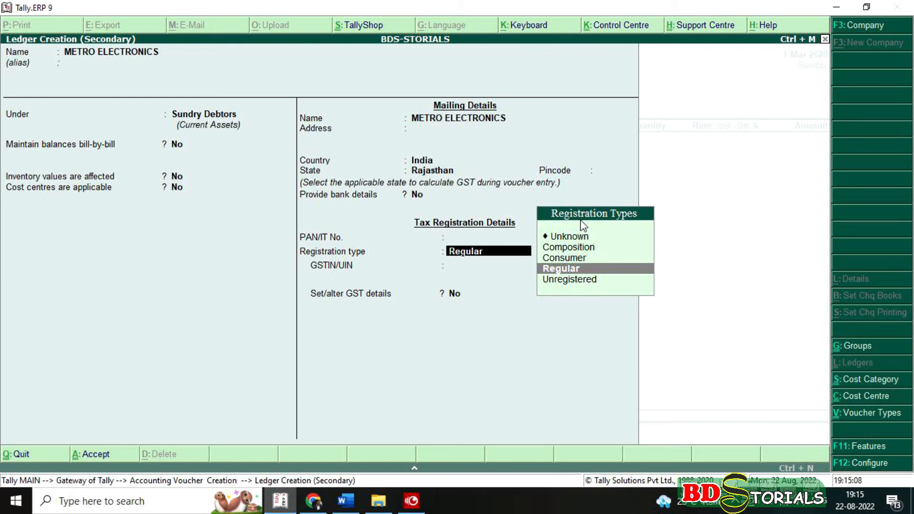
key(Up)
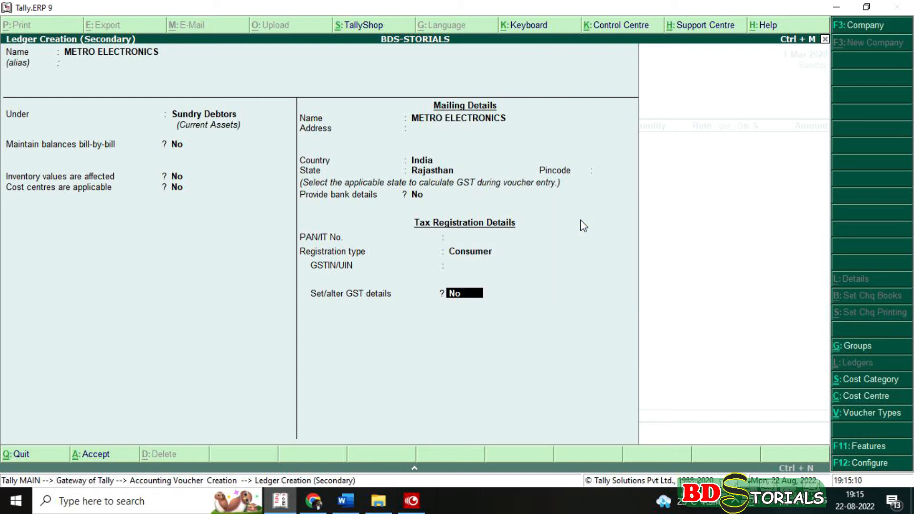
key(y)
key(ctrl+a)
- Accept the METRO ELECTRONICS party details unchanged and choose Sales A/c with the Sales to Consumer - Exempt classification
key(Return)
key(Return)
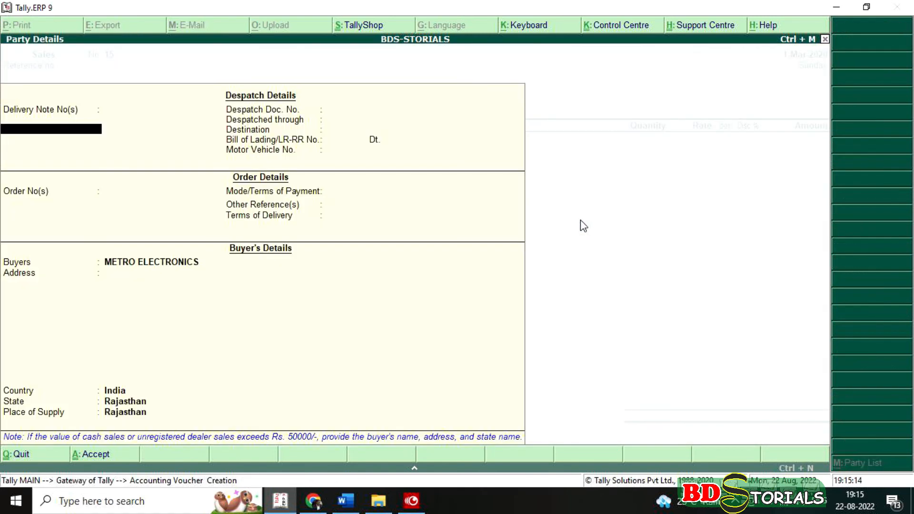
key(ctrl+a)
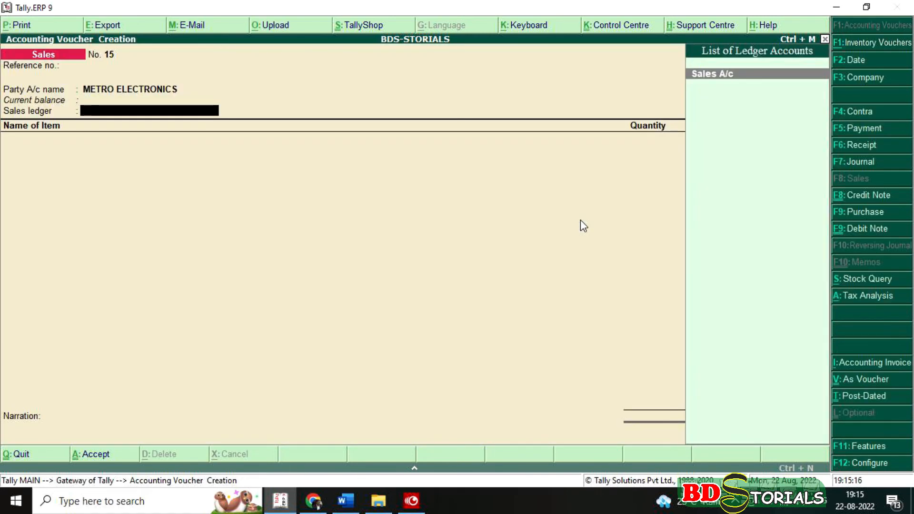
key(Return)
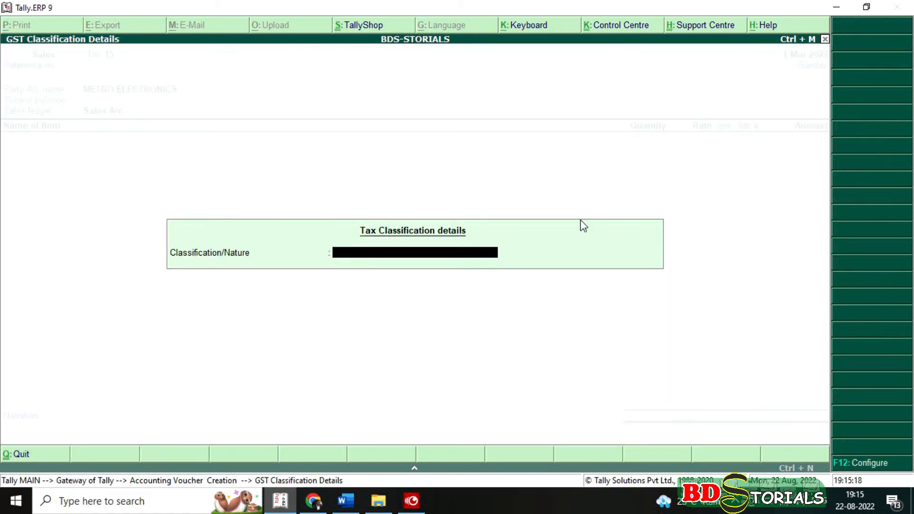
text(S)
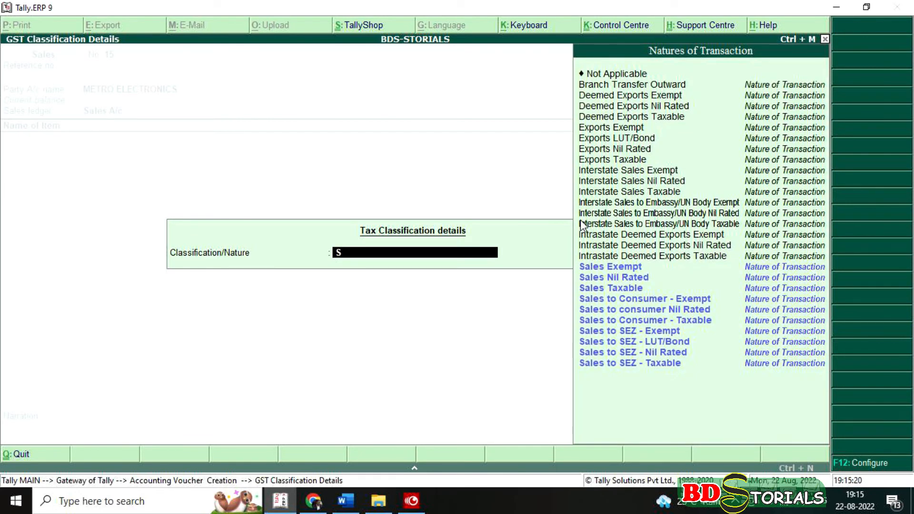
key(Down)
key(Down)
key(Down)
key(Down)
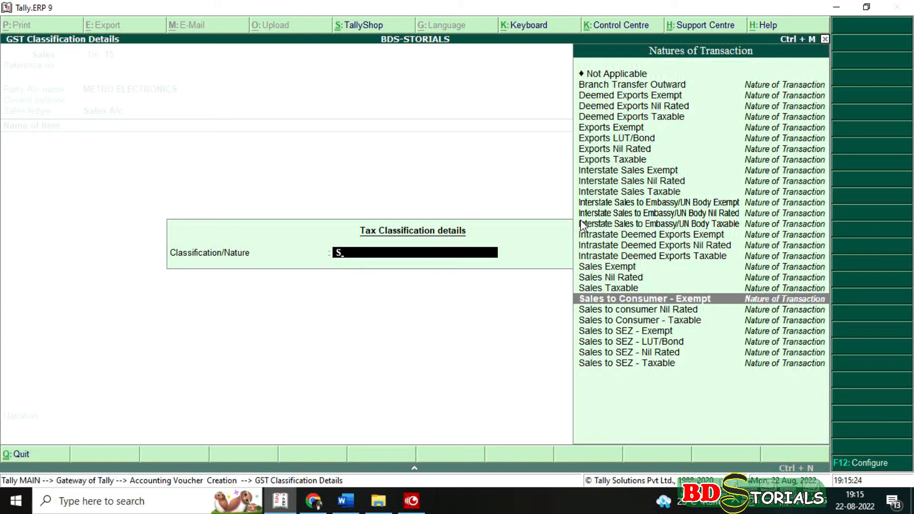
key(Return)
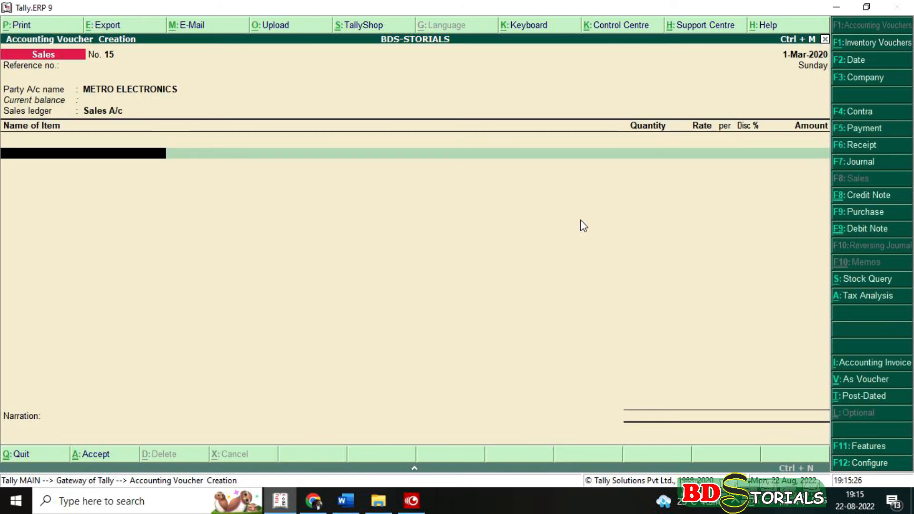
- Check entry 109's items in the Word document and add Atta Chakki to the Tally sale from the JAIPUR godown
click(349, 499)
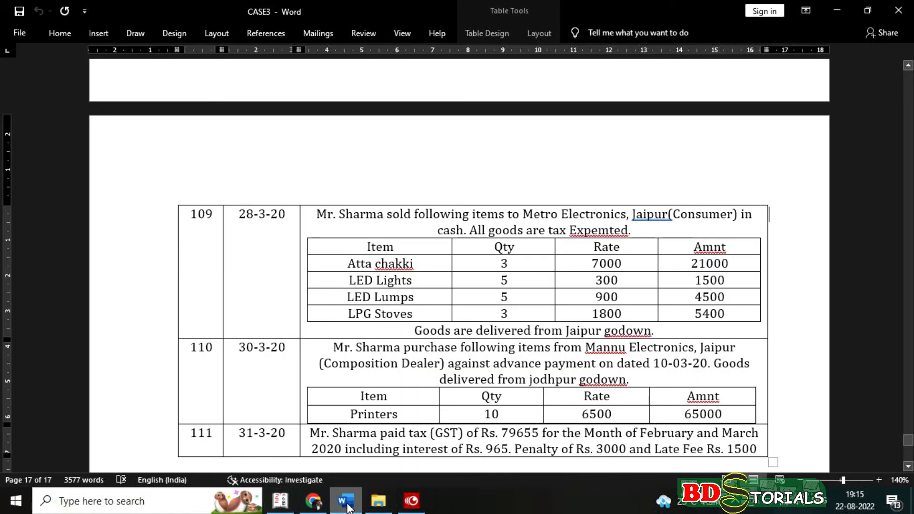
click(346, 501)
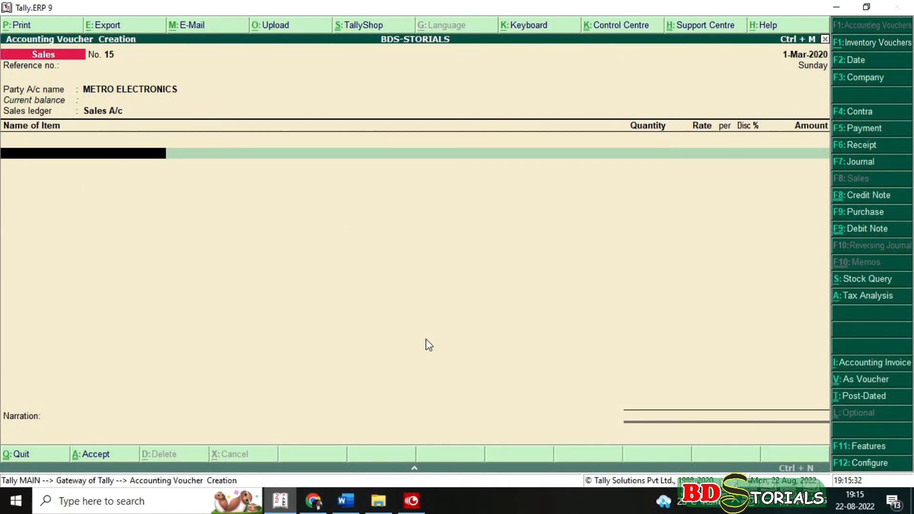
text(At)
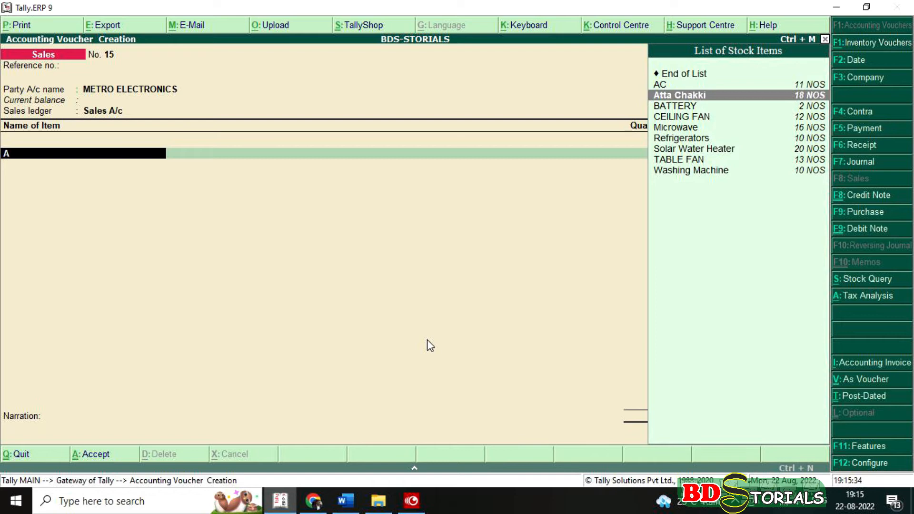
key(Return)
text(JAI)
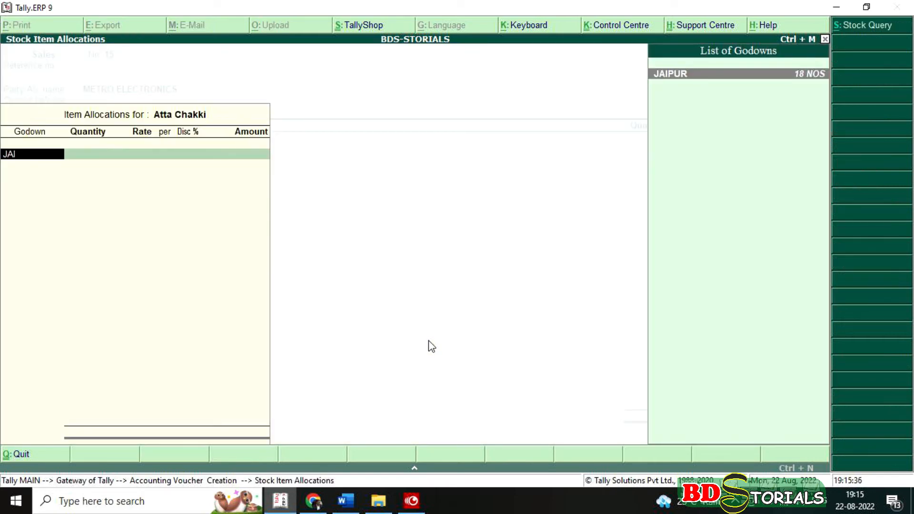
click(343, 504)
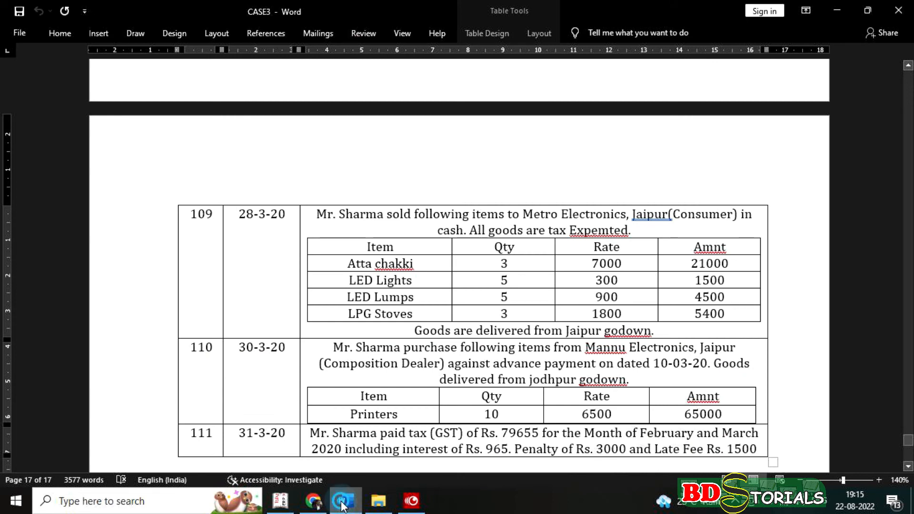
click(343, 504)
key(Return)
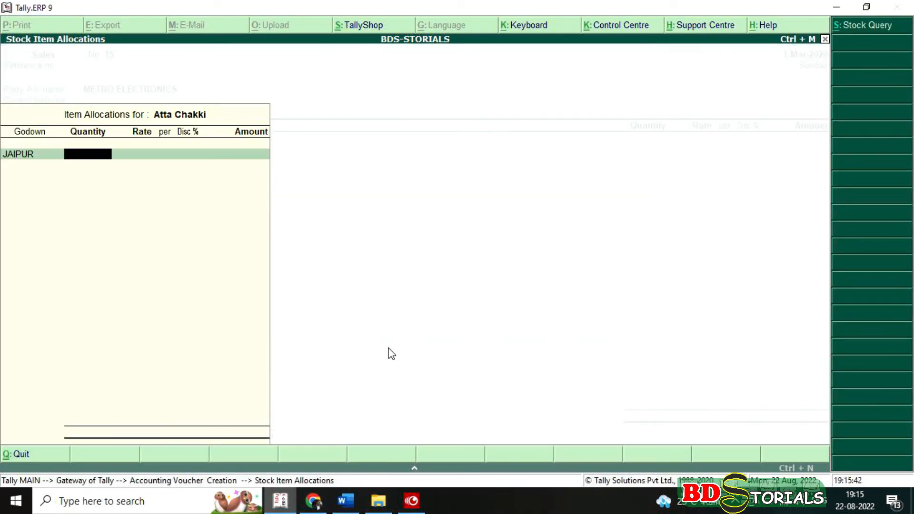
- Set the Atta Chakki quantity to 3 NOS, keep the 7,000.00 rate, and accept the item allocation
text(3)
key(Return)
key(Return)
key(Return)
key(Return)
key(Return)
key(Return)
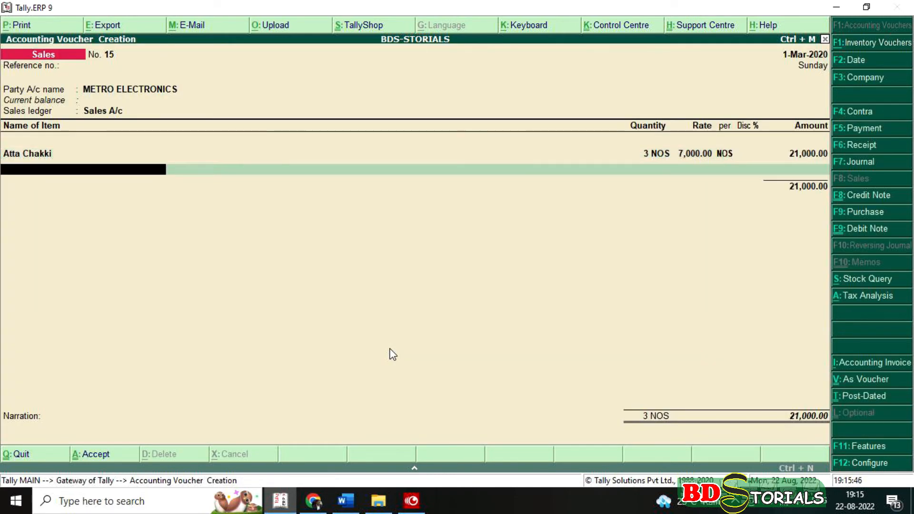
- Recheck the item list in Word and add 5 NOS of LED Lights from the JAIPUR godown at the default 300.00 rate
click(354, 504)
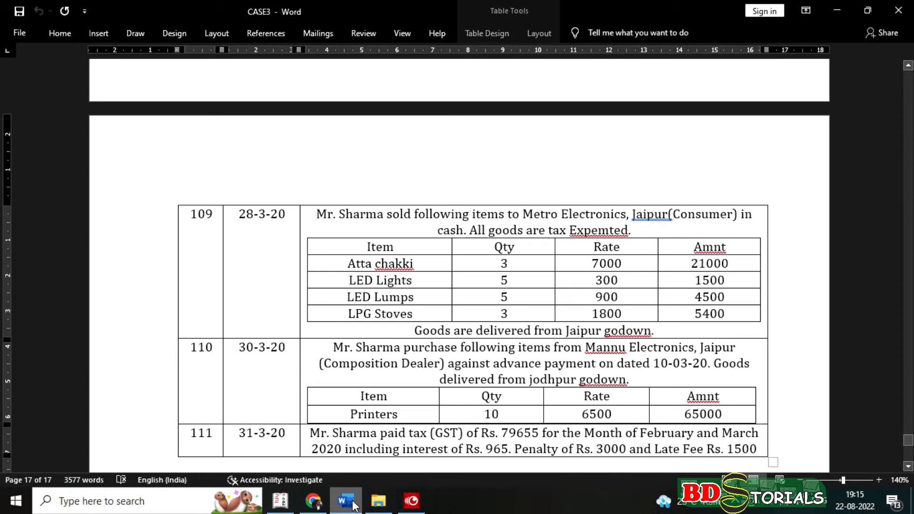
click(292, 504)
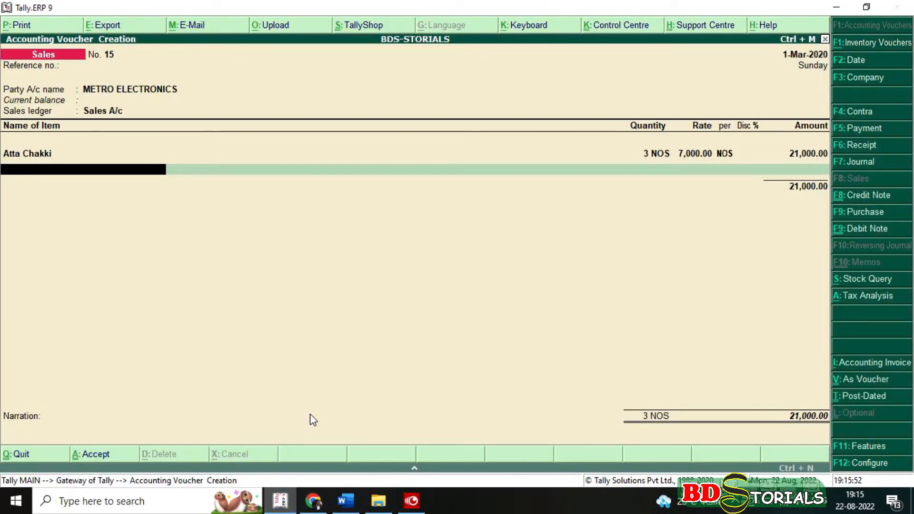
text(LE)
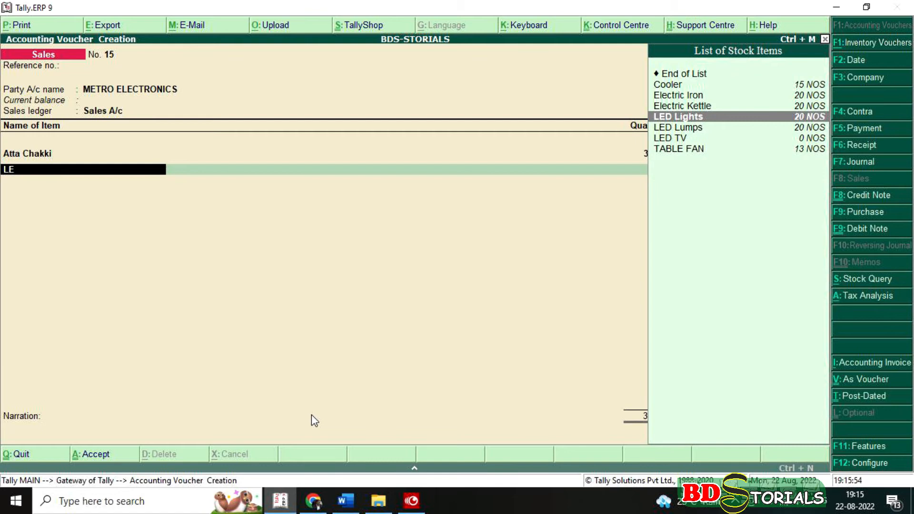
key(Return)
key(Return)
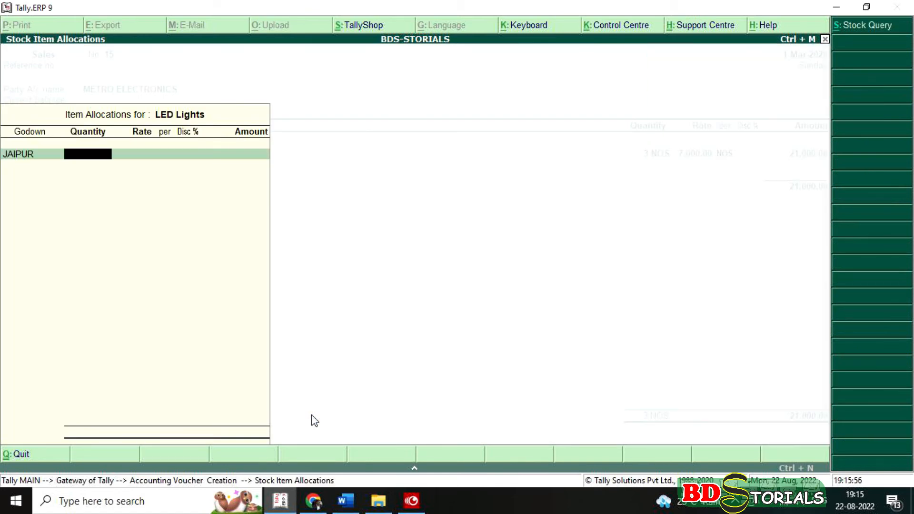
text(5)
key(Return)
key(Return)
key(Return)
key(Return)
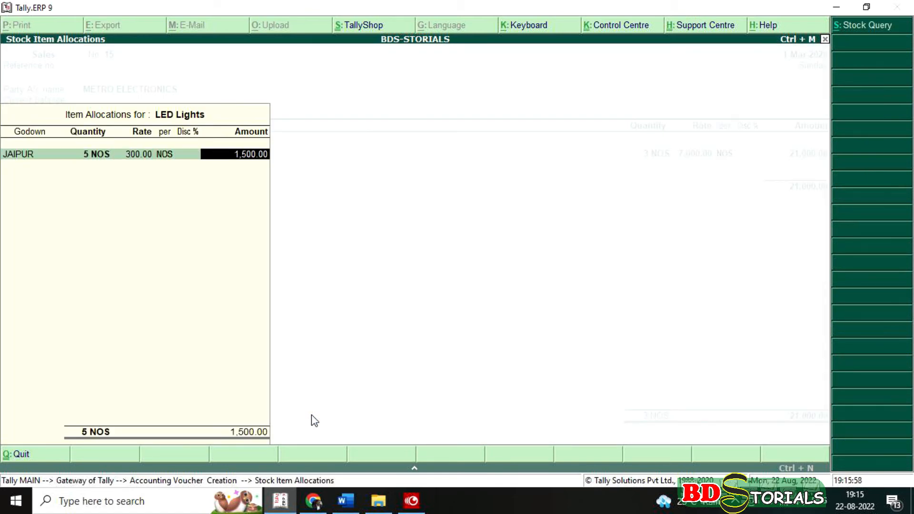
key(Return)
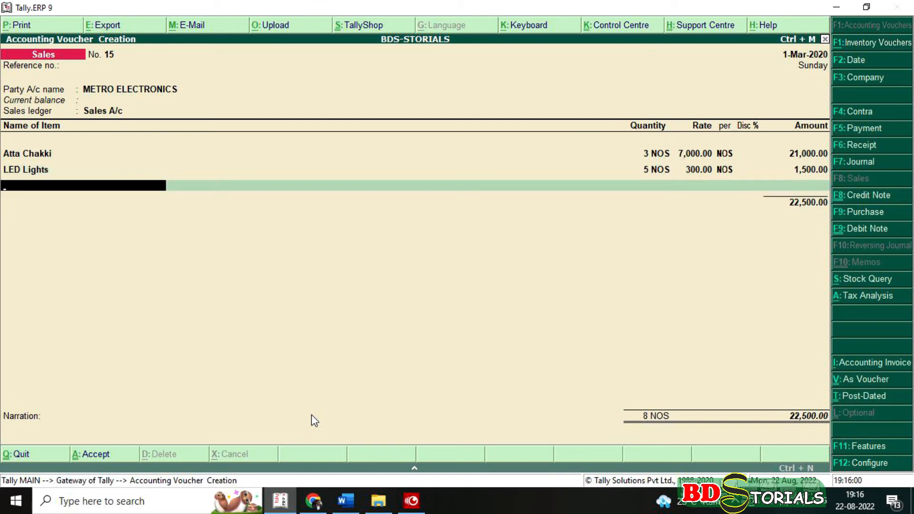
- Recheck the item list in Word and add 5 NOS of LED Lumps from the JAIPUR godown at the default 900.00 rate
click(341, 509)
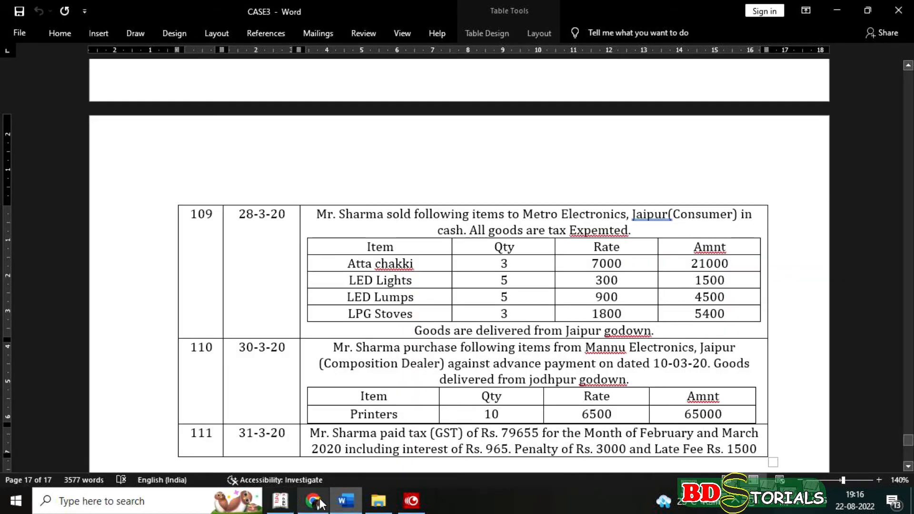
click(281, 502)
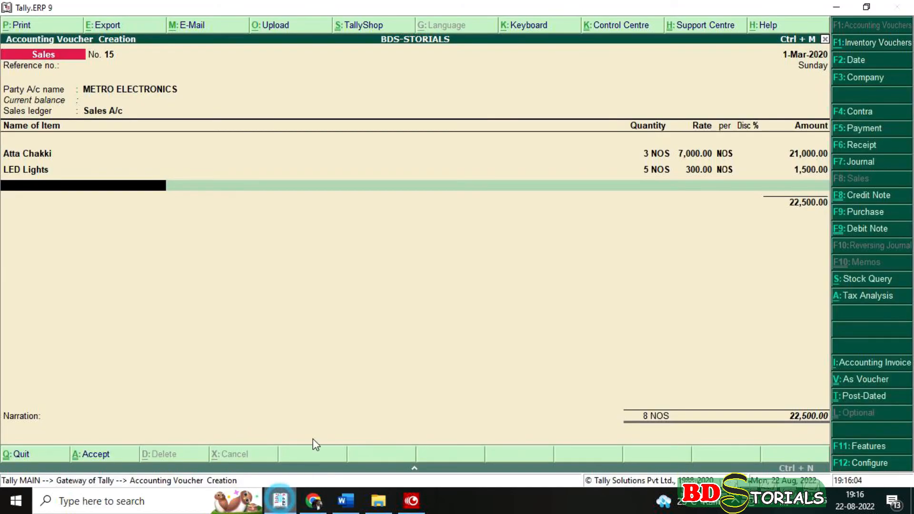
text(LED)
key(Down)
key(Return)
text(JA)
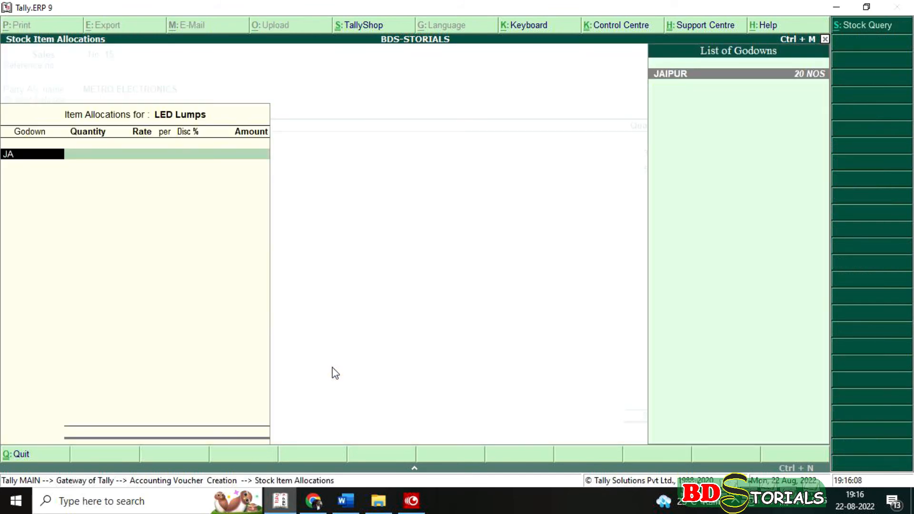
key(Return)
text(5)
key(Return)
key(Return)
key(Return)
key(Return)
key(Return)
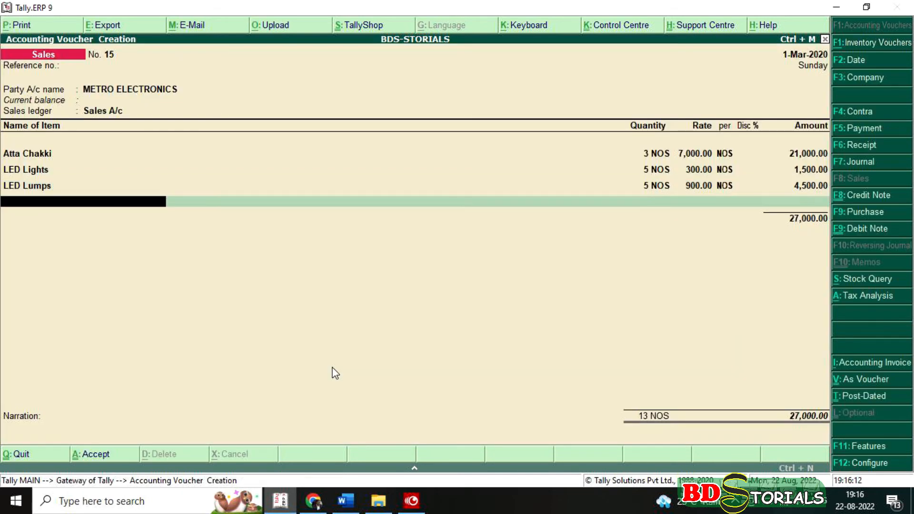
- Add 3 NOS of LPG STOVES from the JAIPUR godown at the default 1,800.00 rate, checking it against entry 109 in Word
click(346, 501)
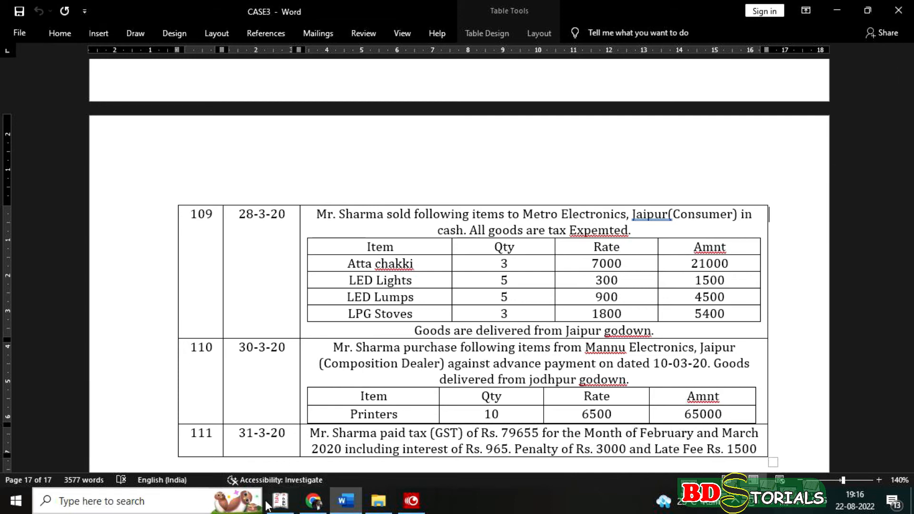
click(279, 501)
text(LPG)
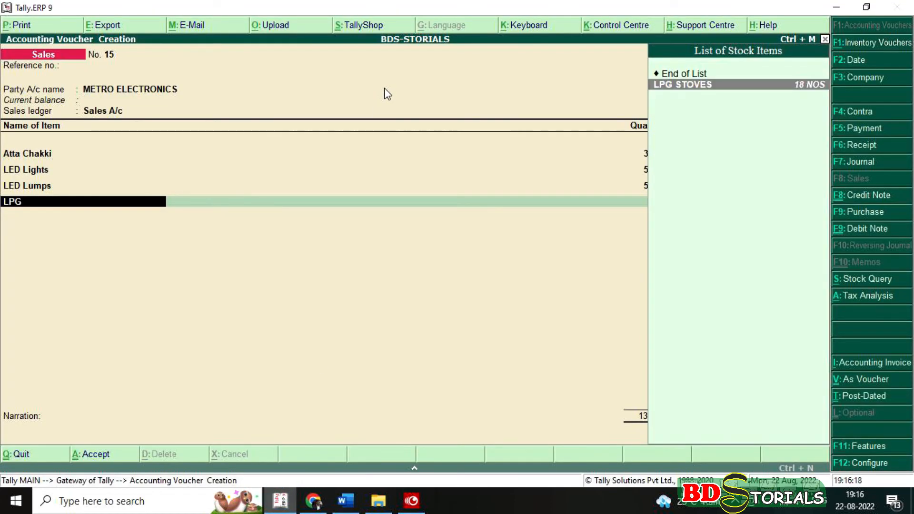
key(Return)
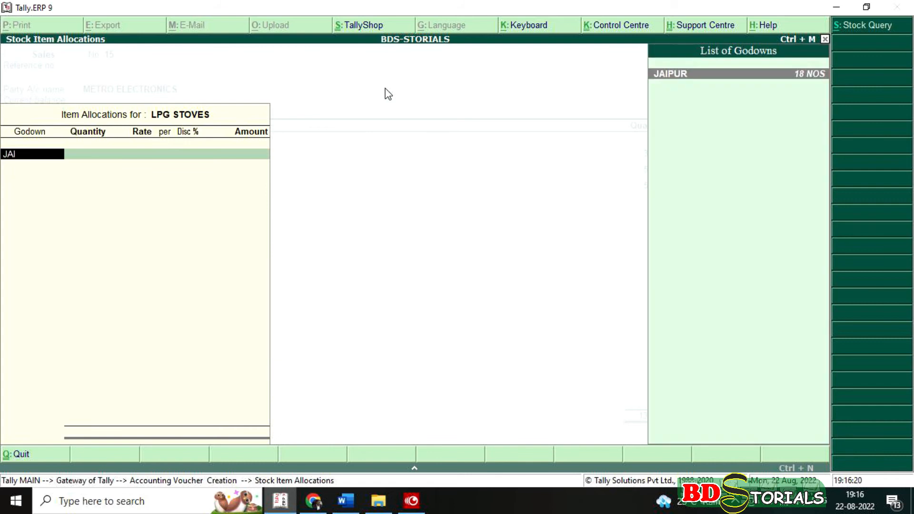
key(Return)
text(3)
key(Return)
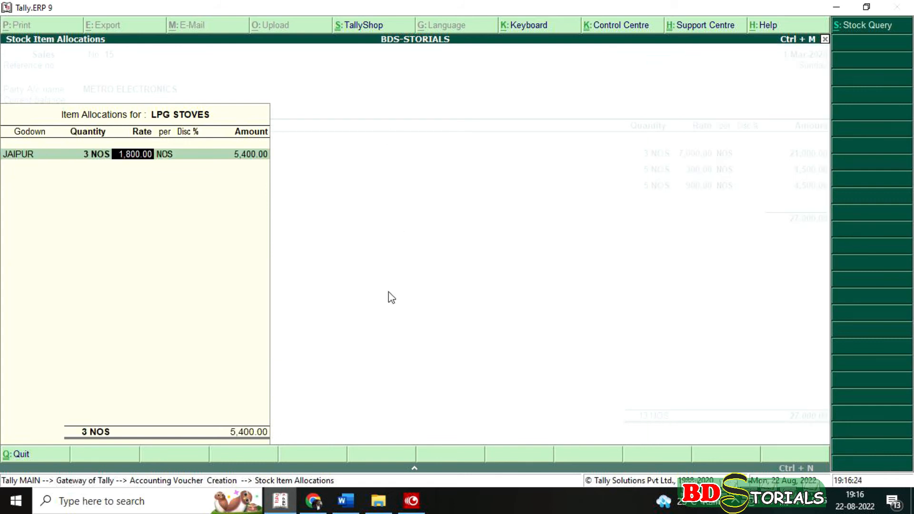
click(347, 500)
key(alt+Tab)
key(Return)
key(Return)
key(Return)
key(Return)
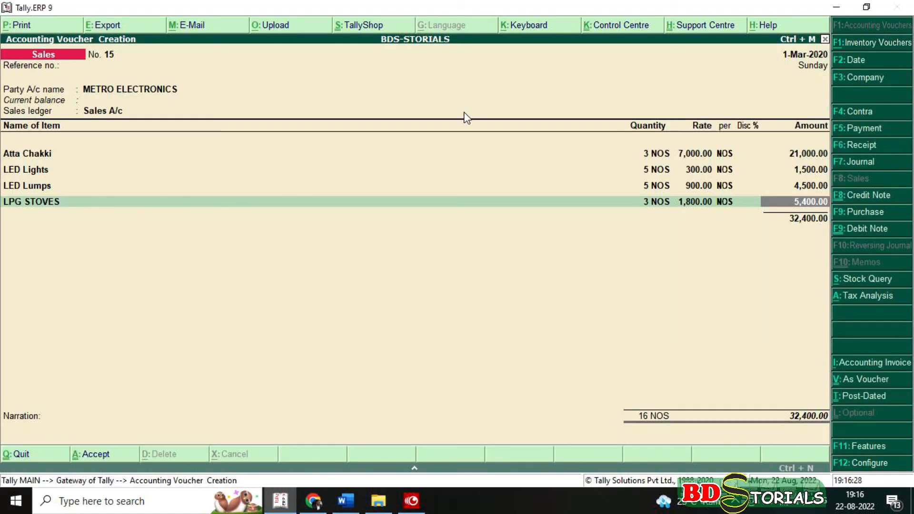
- End the item list, leave the narration blank, and save the METRO ELECTRONICS sales voucher, accepting its tax conflicts for resolving later
key(Return)
key(Return)
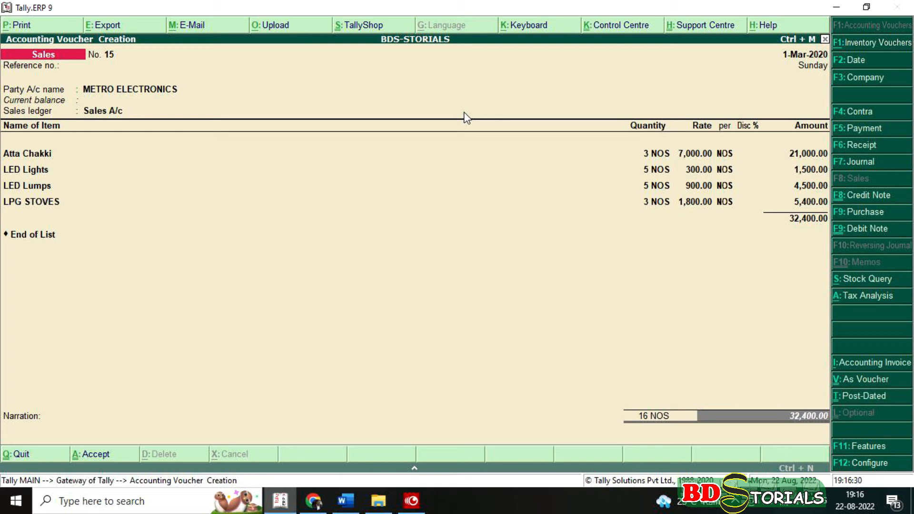
key(Return)
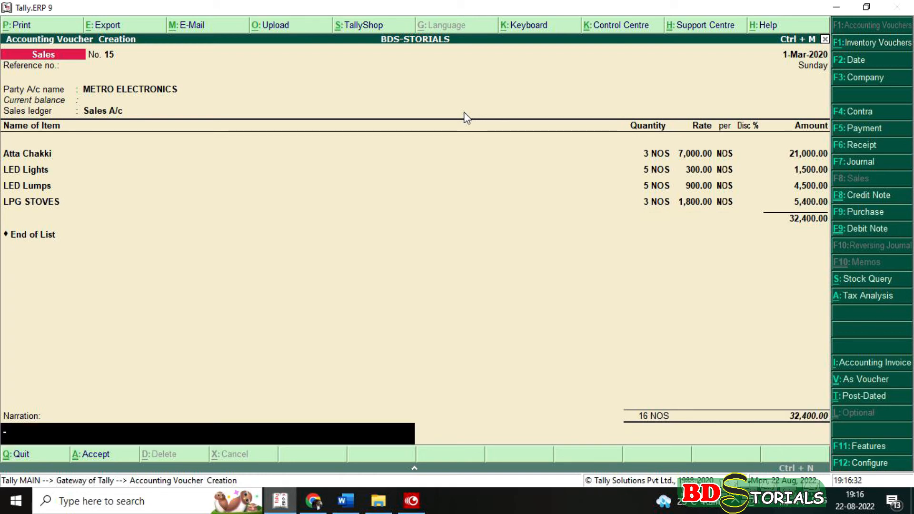
key(Return)
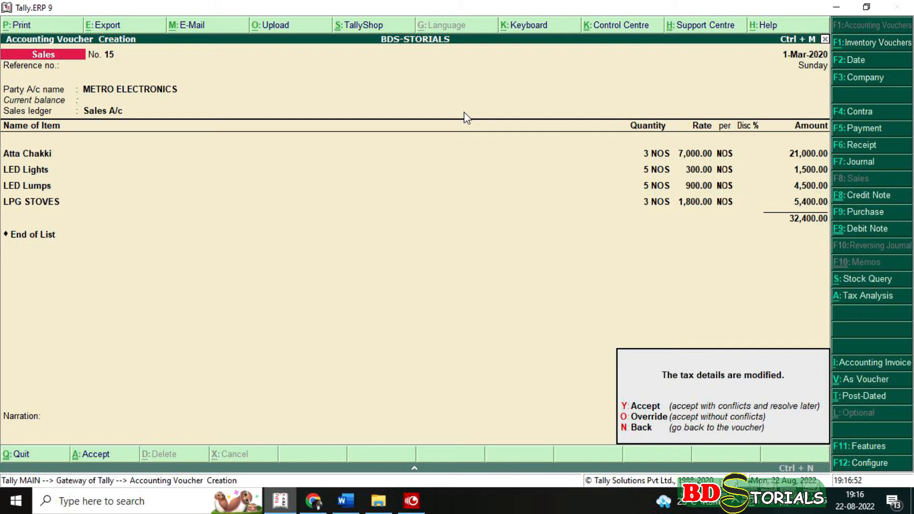
key(y)
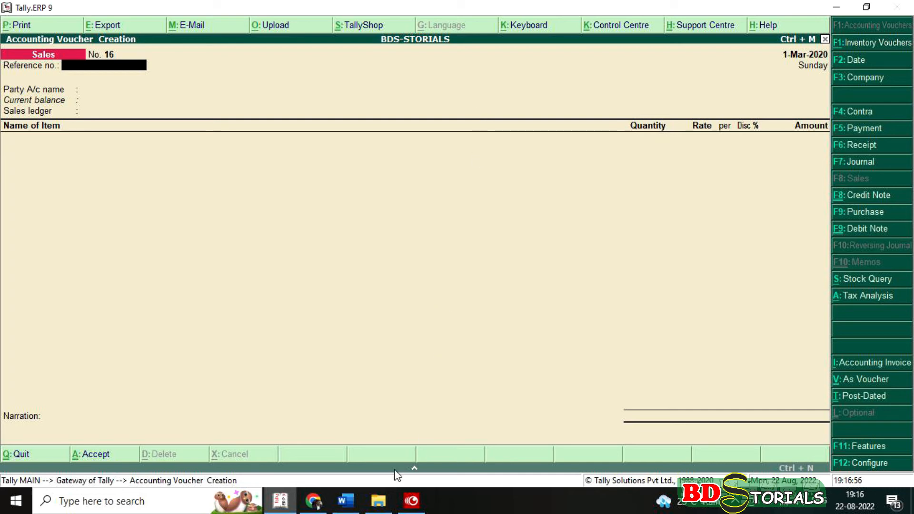
- Check entry 110 in the Word document and open a purchase voucher in Tally with the supplier invoice number and date blank
click(346, 501)
scroll(509, 338, down, 3)
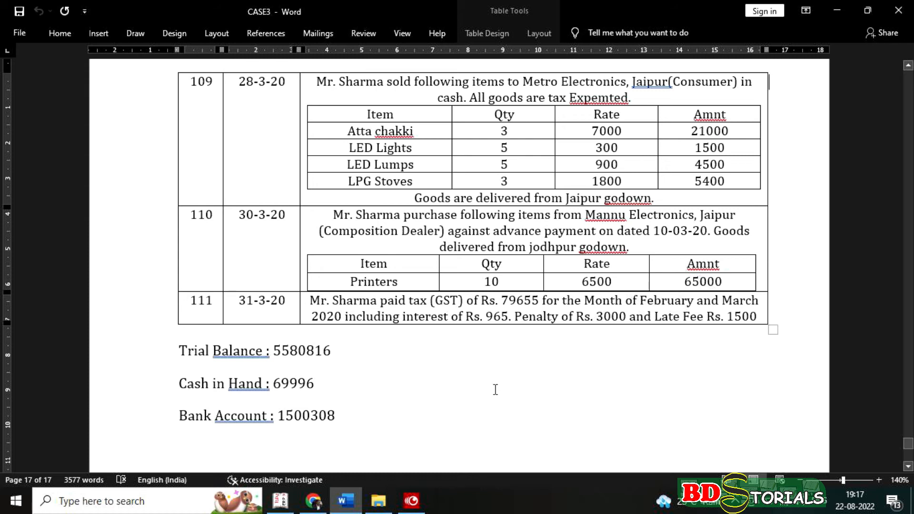
click(293, 502)
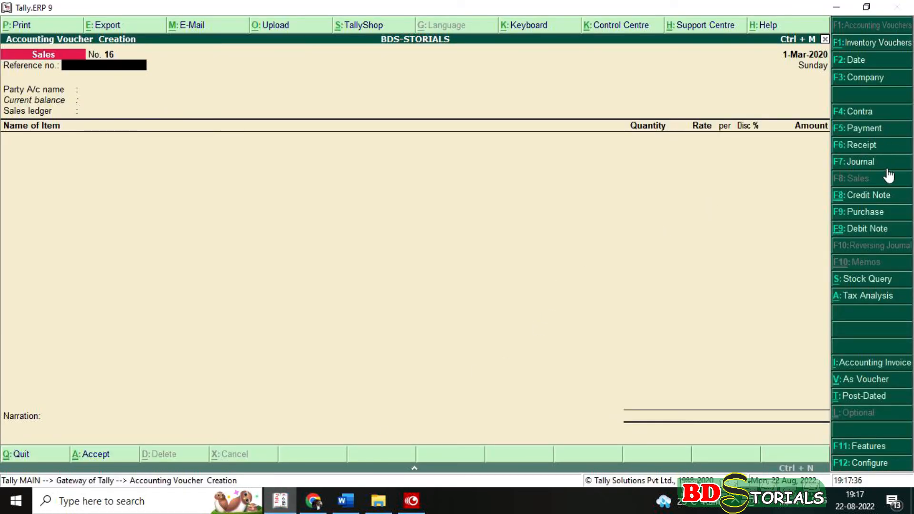
click(883, 214)
key(Return)
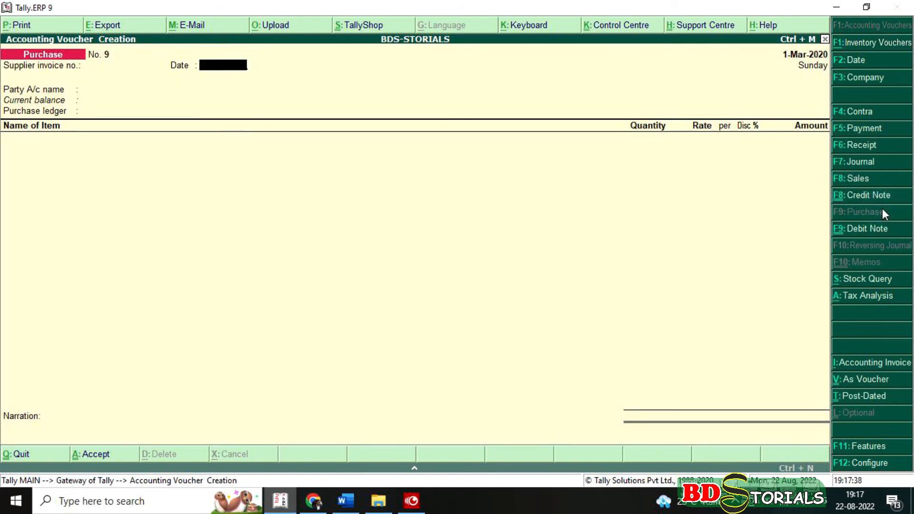
key(Return)
- Set the purchase party to MANNU ELECTRONICS, keep its default supplier details, and choose PURCHASE A/C as the purchase ledger
text(M)
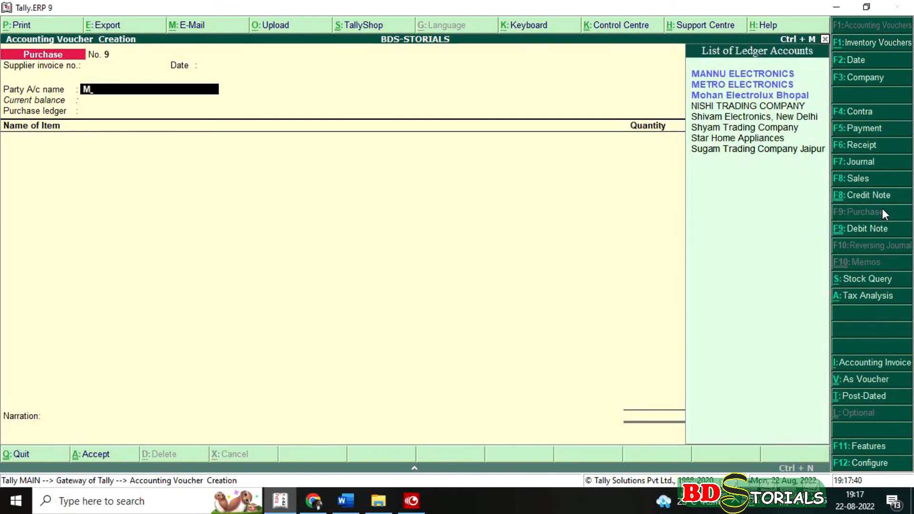
key(Return)
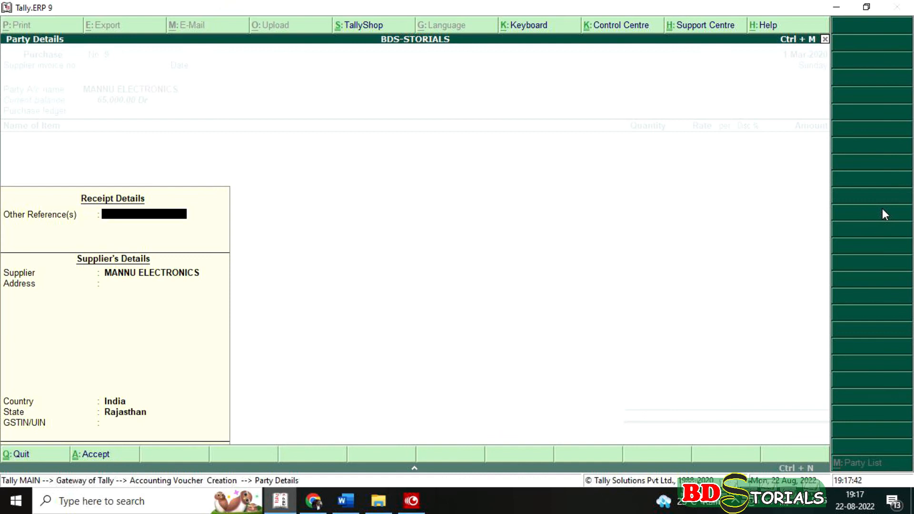
key(Return)
key(Return)
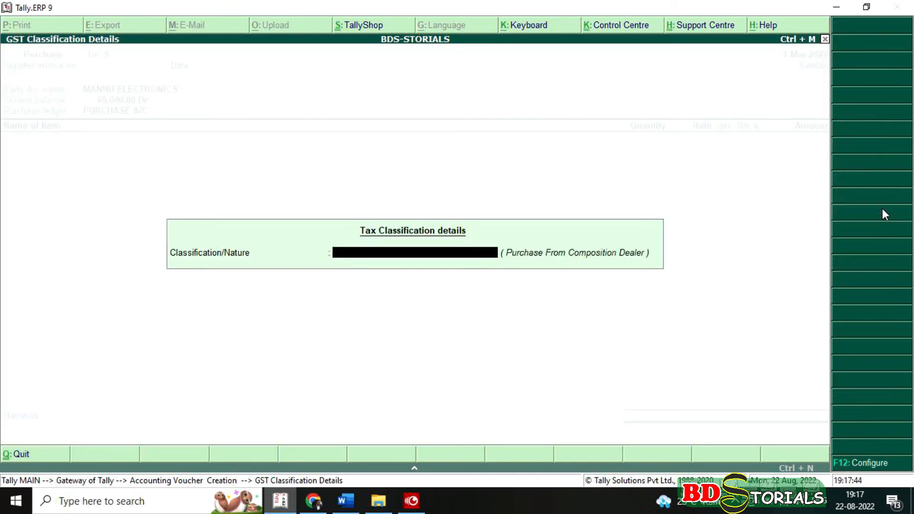
- Set the purchase's GST classification to Purchase From Composition Dealer
text(P)
key(Down)
key(Down)
key(Down)
key(Down)
key(Down)
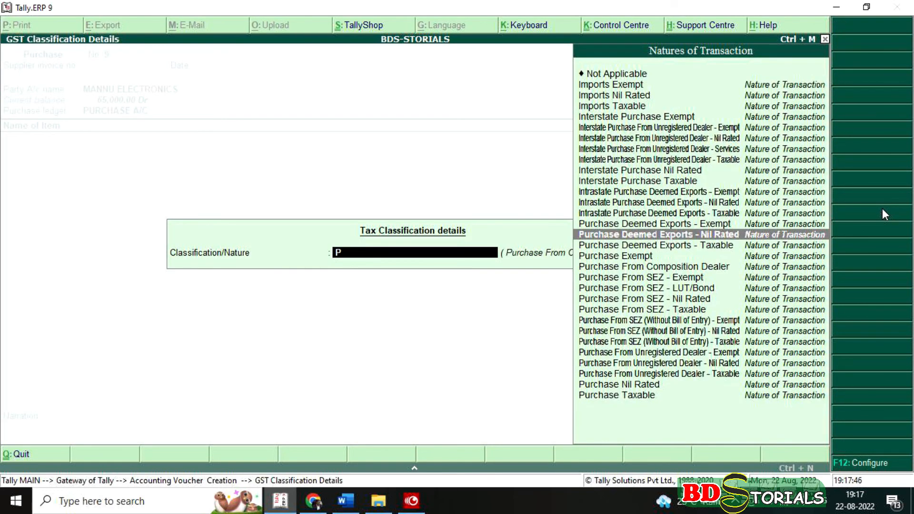
key(Return)
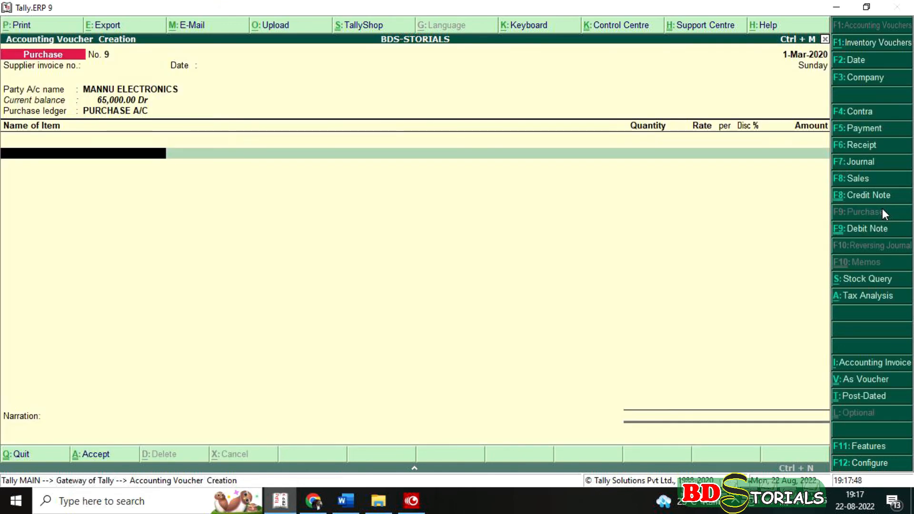
- Add Printers to the purchase item list and check entry 110's delivery godown in the Word document
text(P)
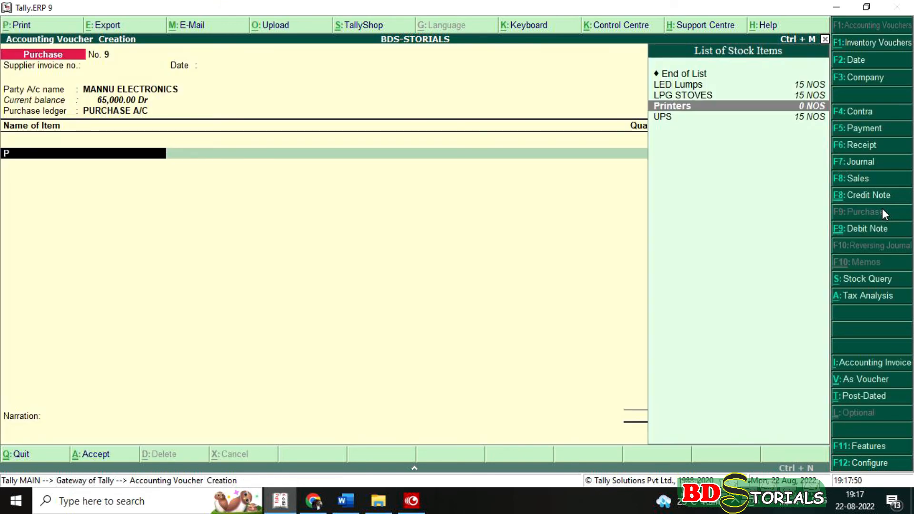
key(Return)
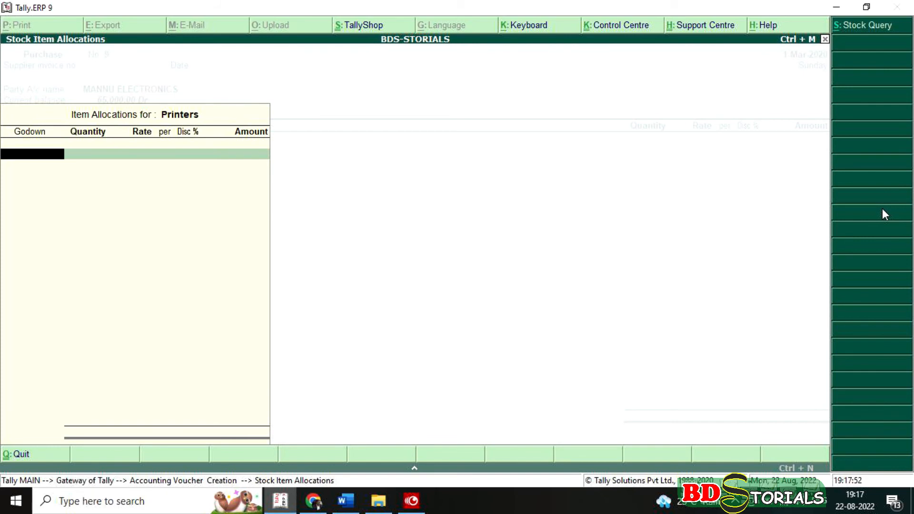
click(352, 506)
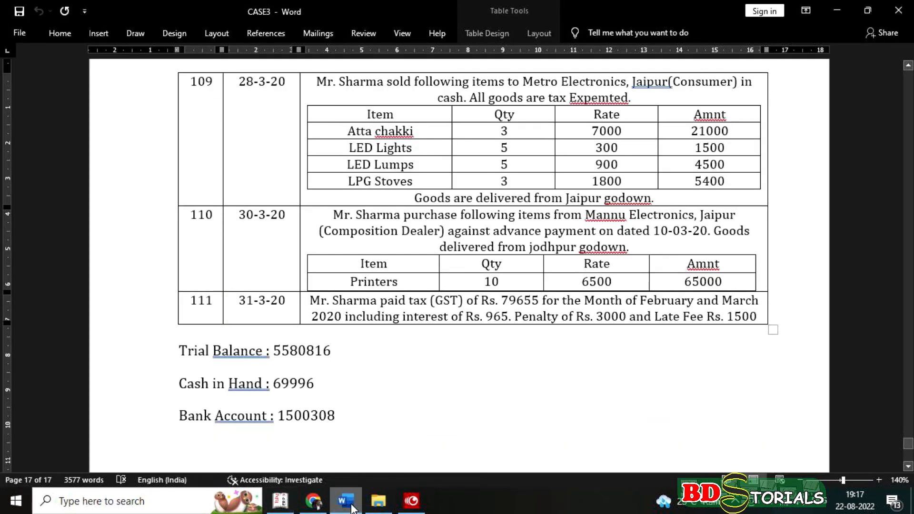
click(353, 505)
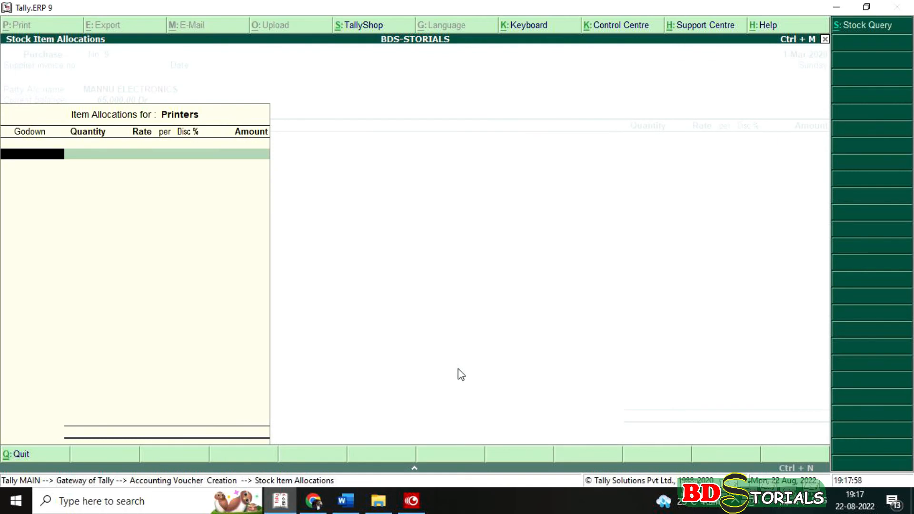
- Allocate 10 NOS of Printers to the JODHPUR godown at a rate of 6,500.00 and accept the allocation
text(JO)
key(Return)
text(10)
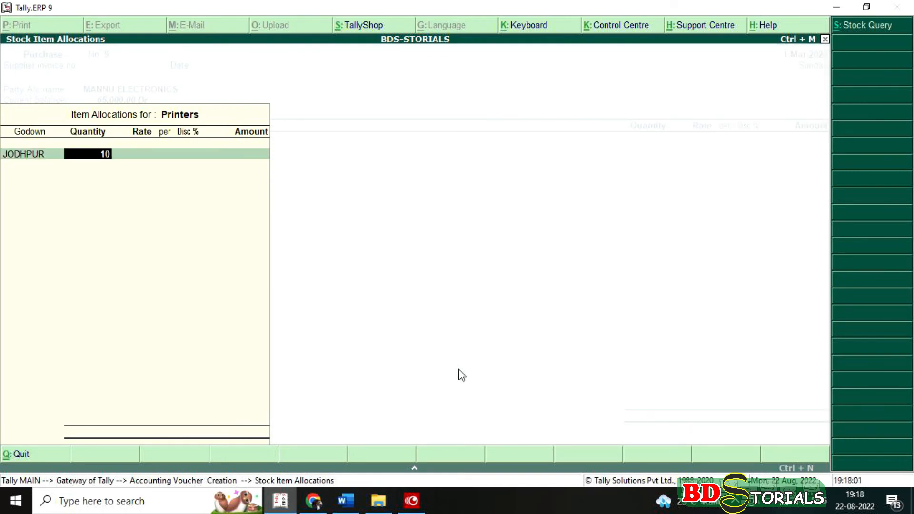
key(Return)
key(Return)
key(Return)
key(Return)
key(Return)
key(Return)
key(Return)
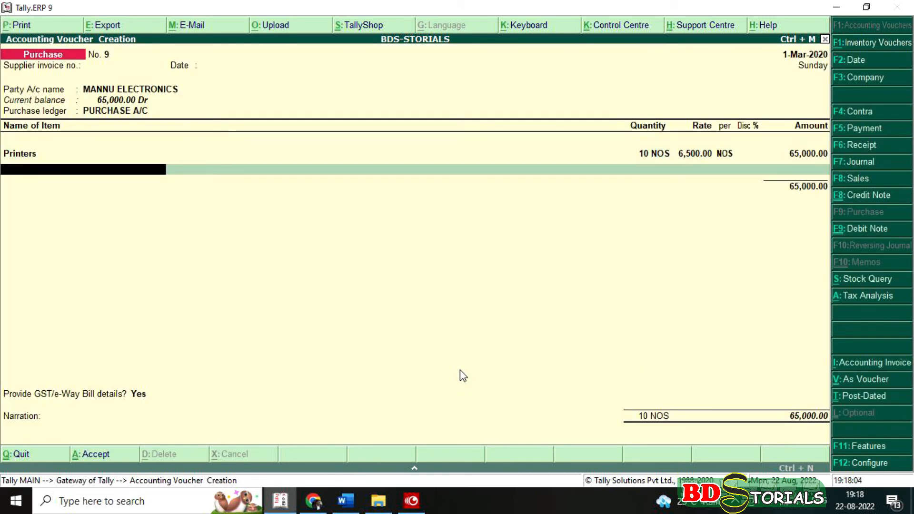
- End the item list, set GST/e-Way Bill details to No, leave the narration blank, and save the purchase voucher
key(Return)
key(Return)
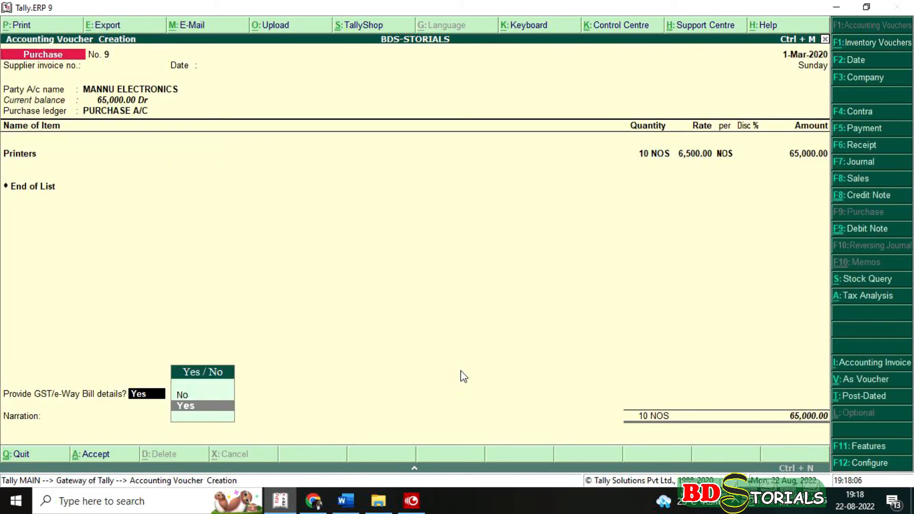
key(Up)
key(Return)
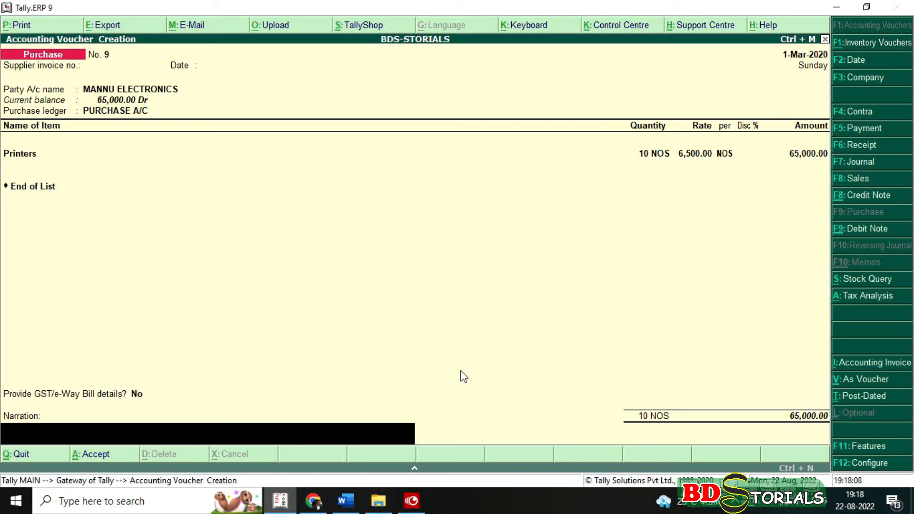
key(Return)
key(Return)
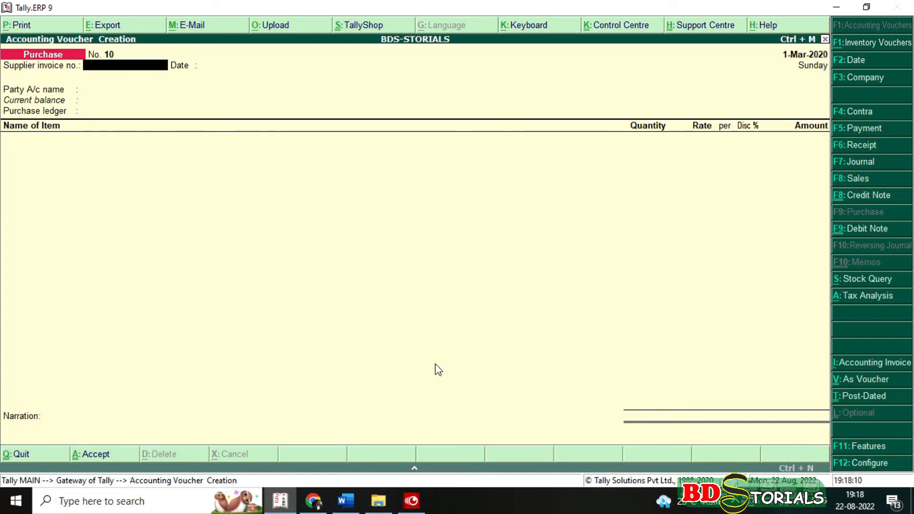
- Review entry 111's GST payment in the Word document and quit voucher creation in Tally
click(346, 500)
scroll(604, 335, down, 1)
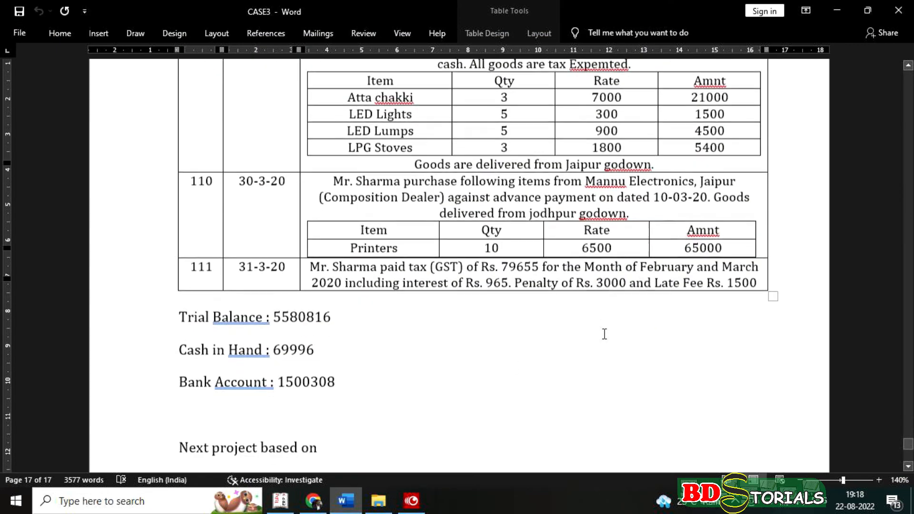
scroll(604, 334, down, 1)
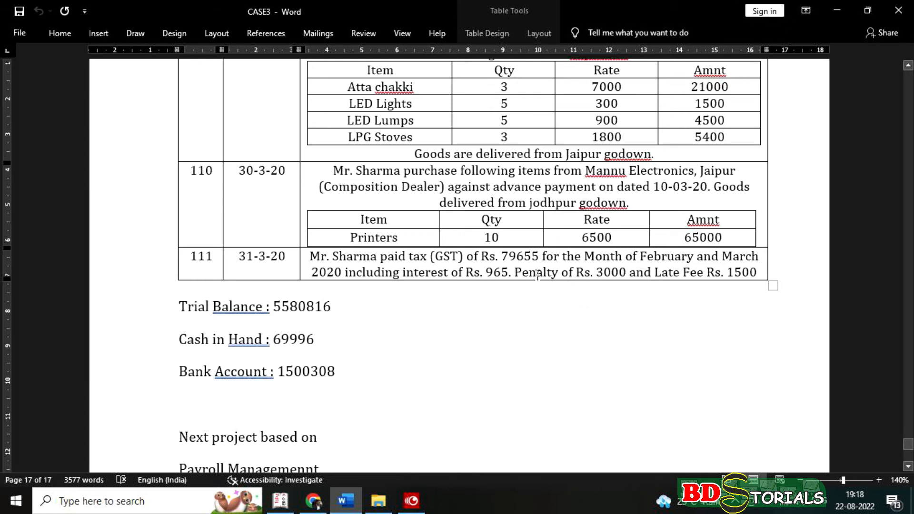
click(292, 499)
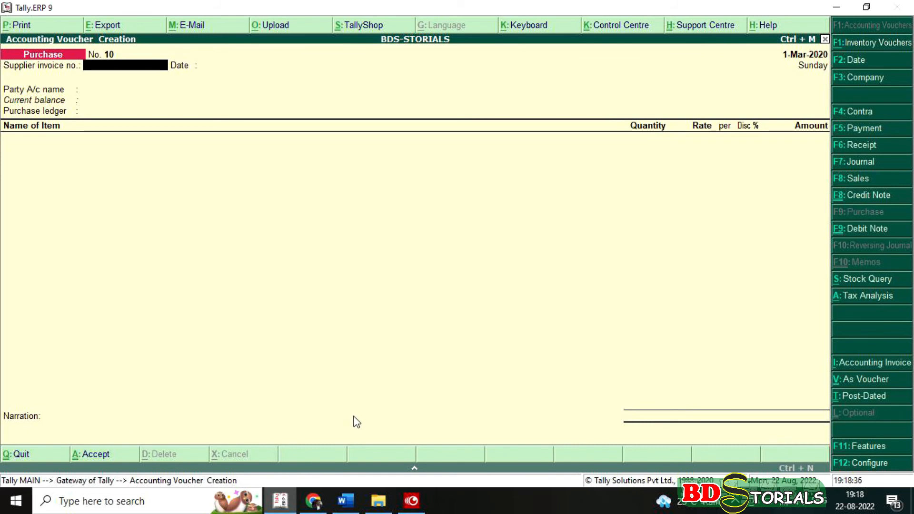
key(Escape)
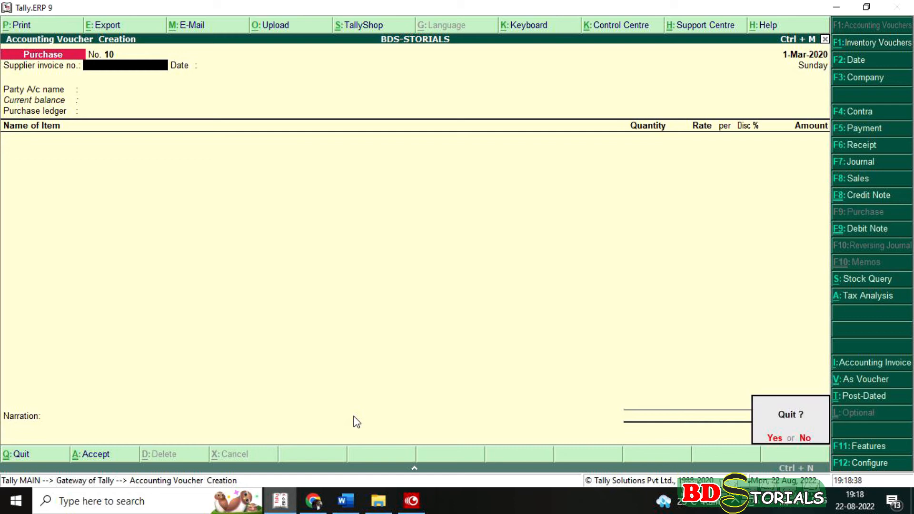
key(y)
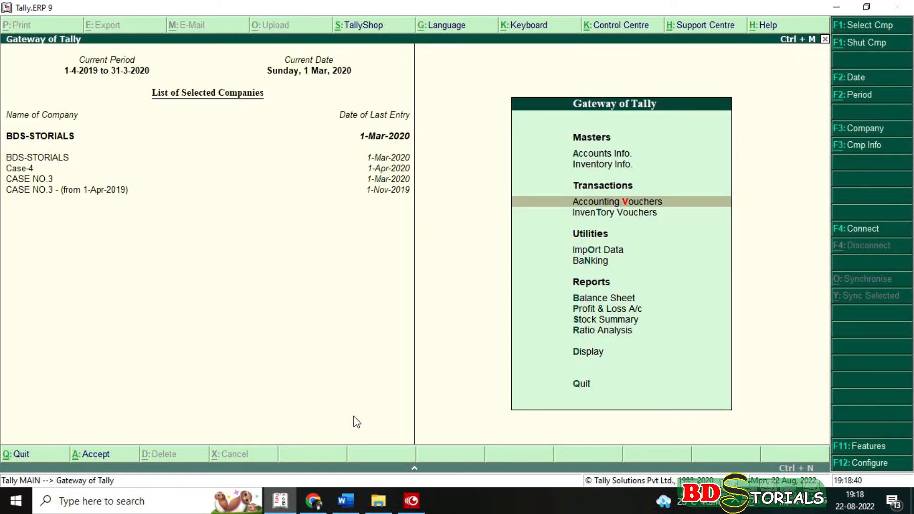
- Examine the CGST and SGST balances under Current Liabilities, Duties & Taxes in the trial balance, and return to the Gateway of Tally
key(d)
key(t)
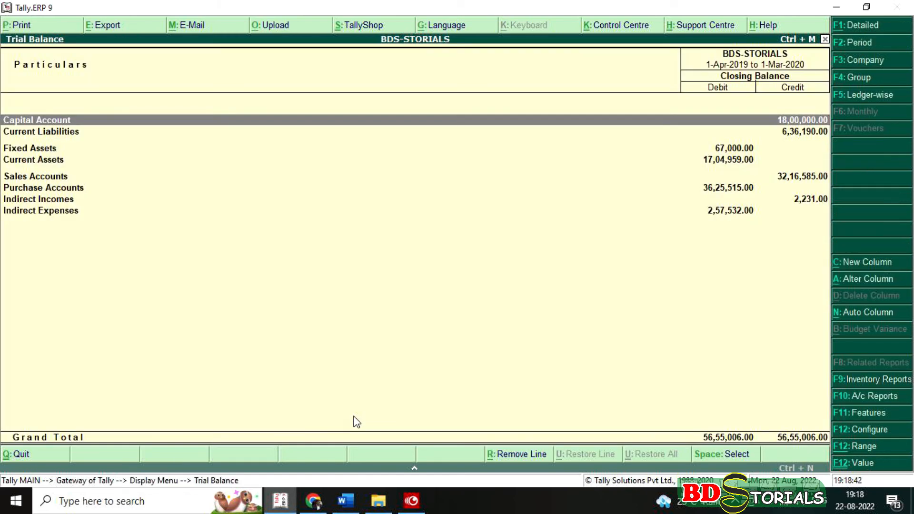
key(Down)
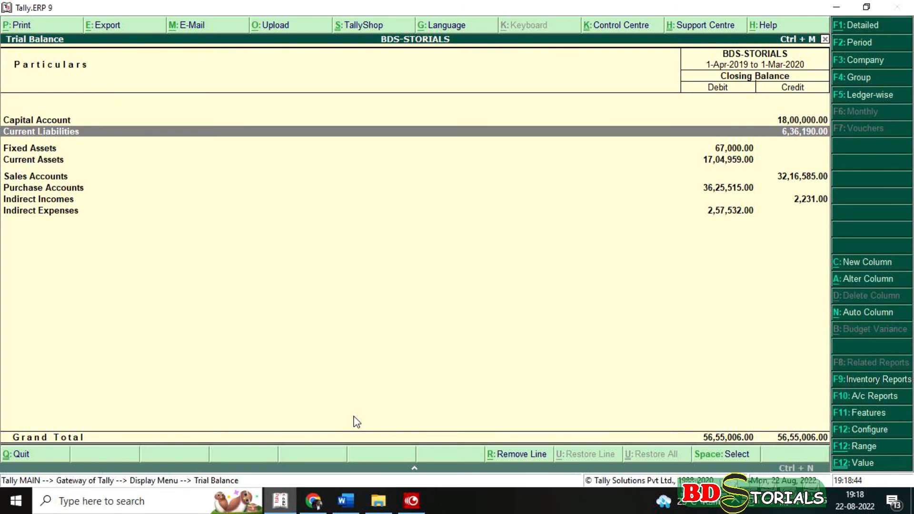
key(Return)
key(Return)
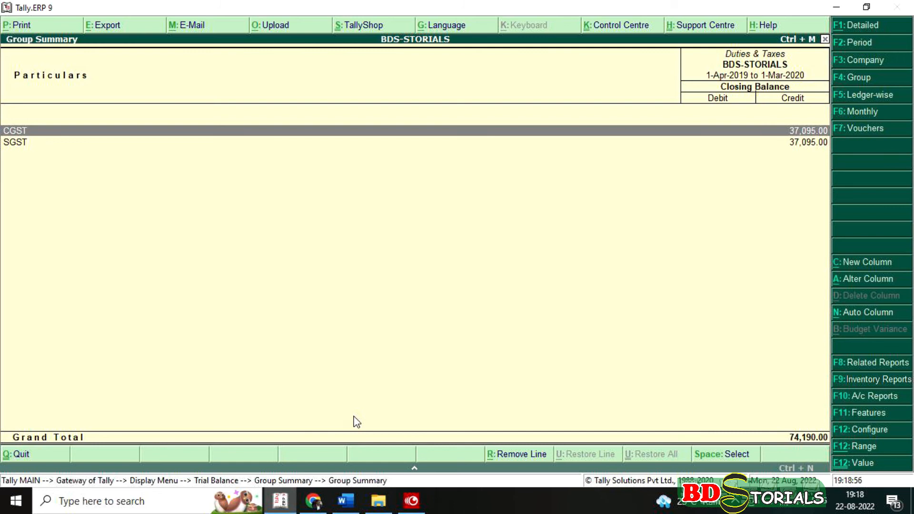
key(Escape)
key(Escape)
key(Escape)
key(Escape)
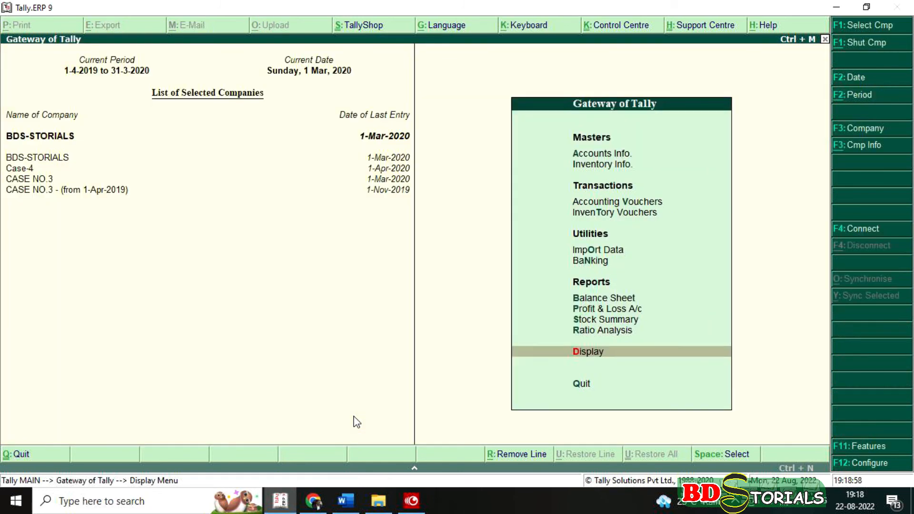
- Start a payment voucher as a Regular GST statutory payment for the period 1-Feb-2020 to 31-3-20
key(v)
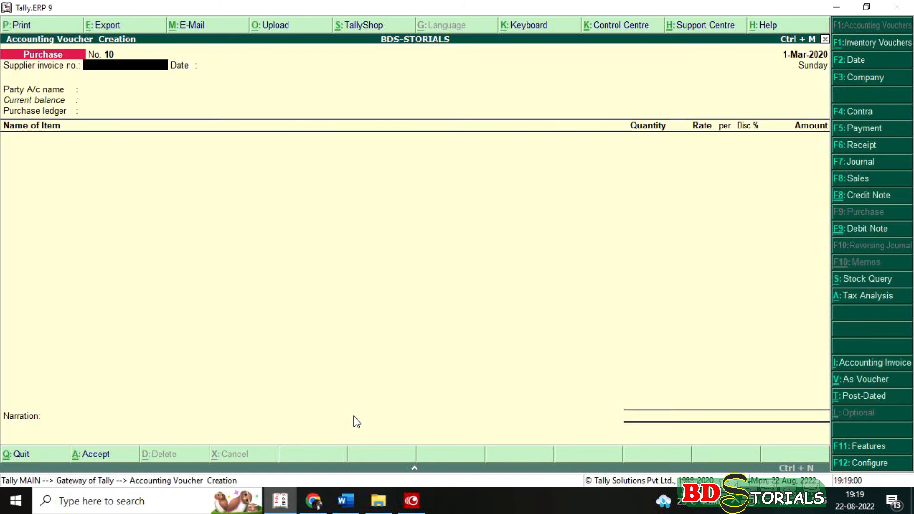
key(F5)
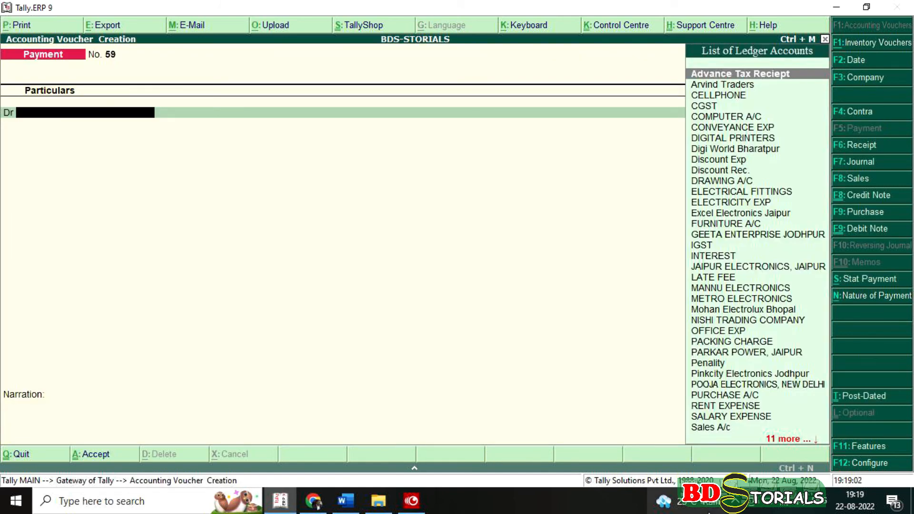
click(862, 279)
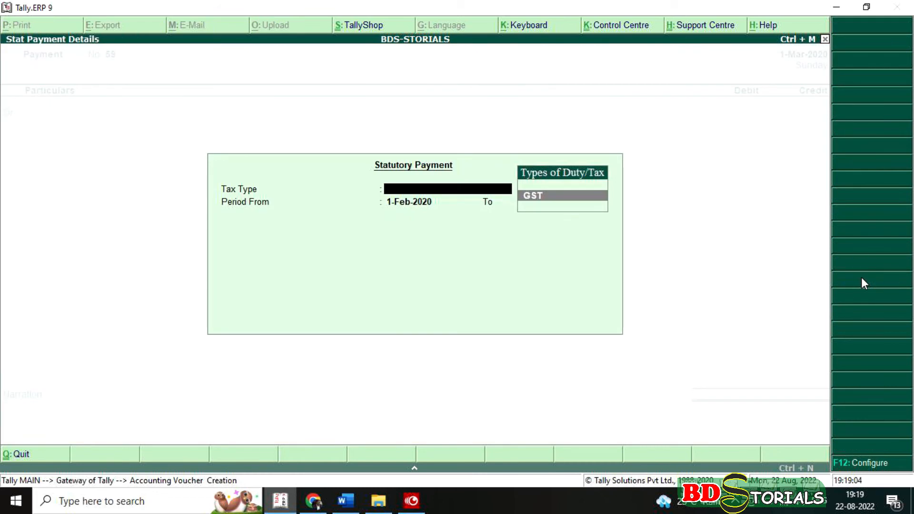
key(Return)
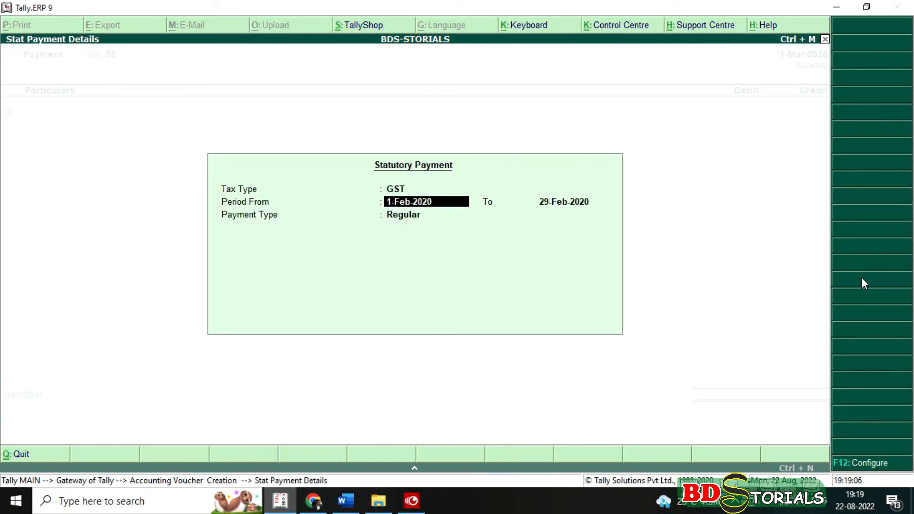
key(Return)
text(31-3-20)
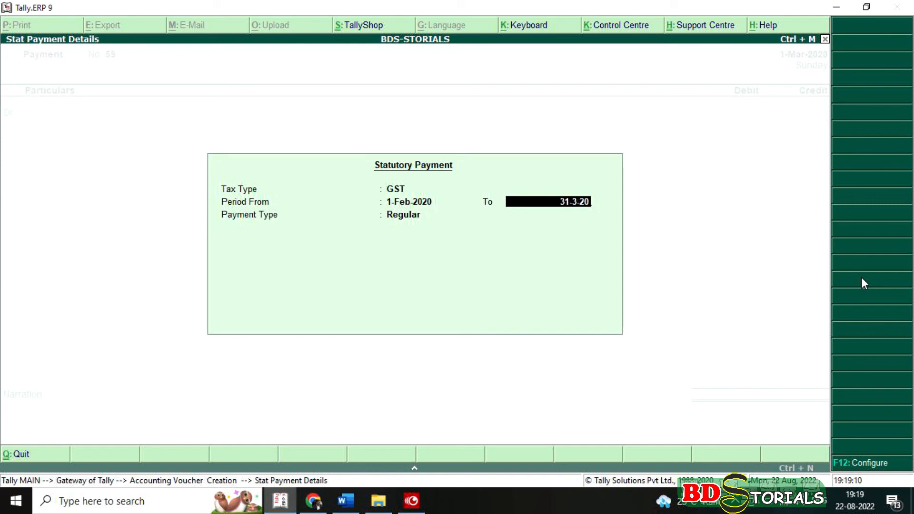
key(Return)
key(Return)
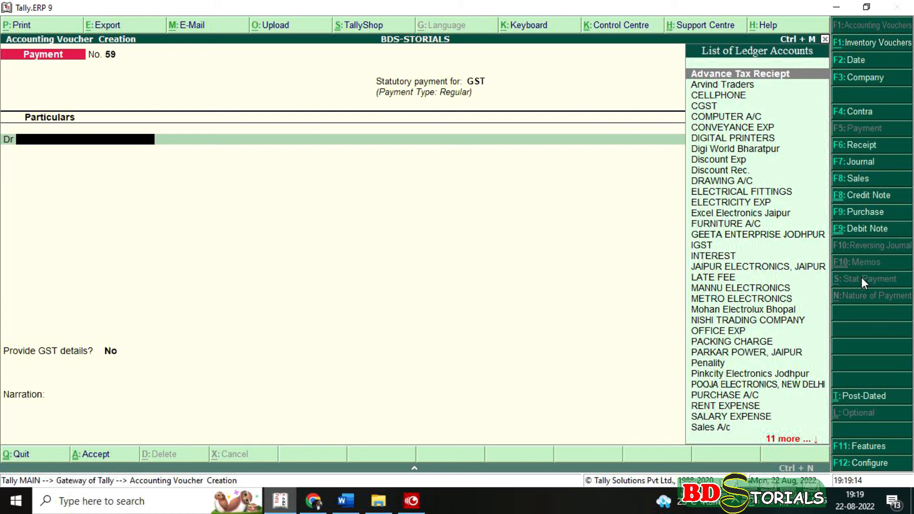
- Debit the CGST ledger with 37,095 in the statutory payment
text(C)
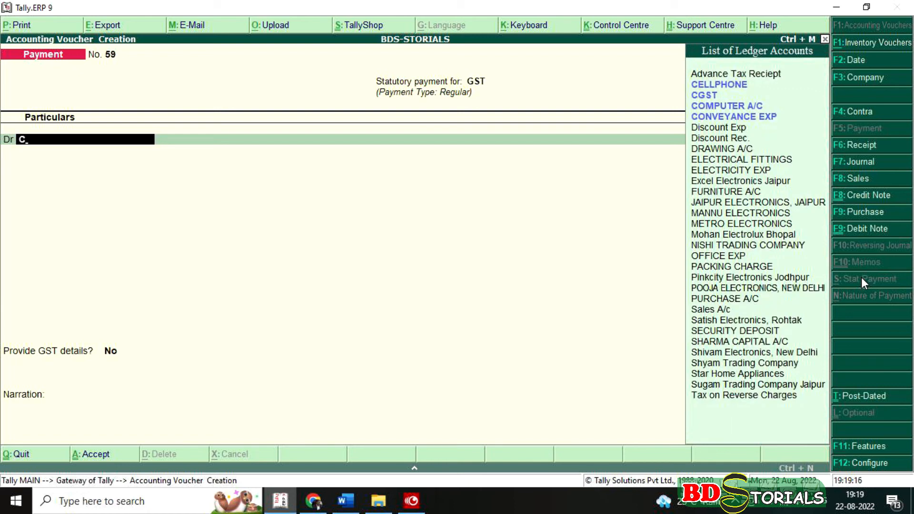
key(Down)
key(Return)
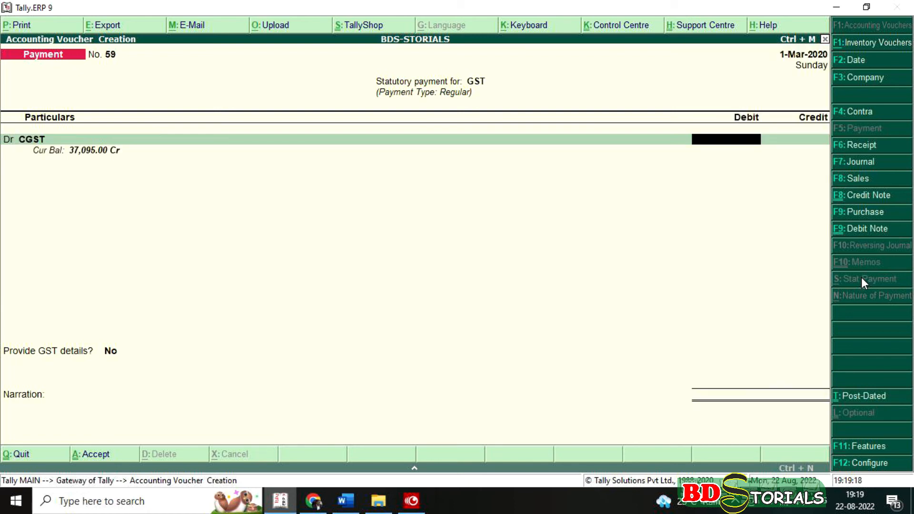
text(37,095)
key(Return)
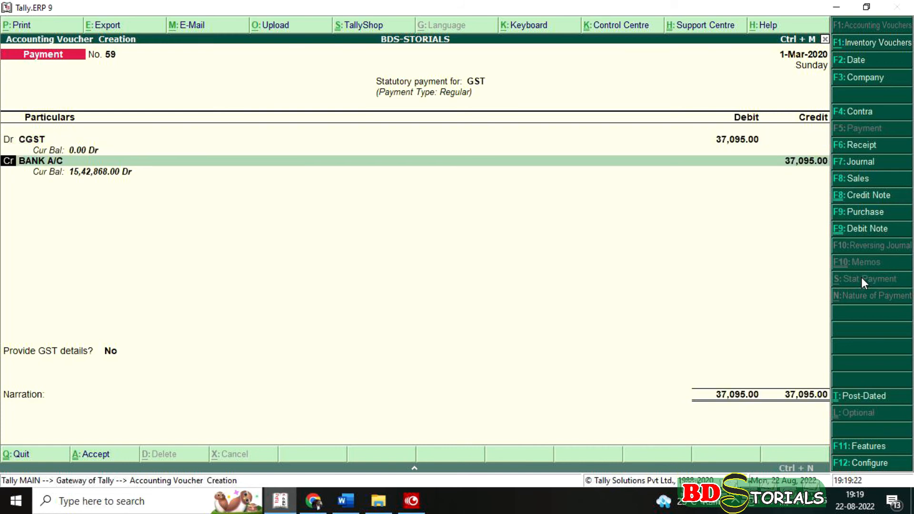
- Replace the proposed bank credit line with a debit to the SGST ledger of 37,095
key(d)
key(Return)
text(S)
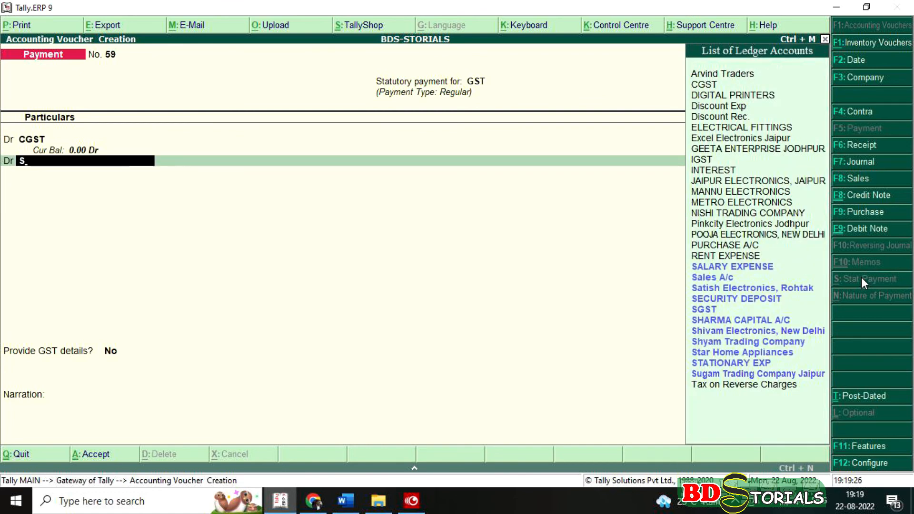
key(Down)
key(Down)
key(Down)
key(Down)
key(Down)
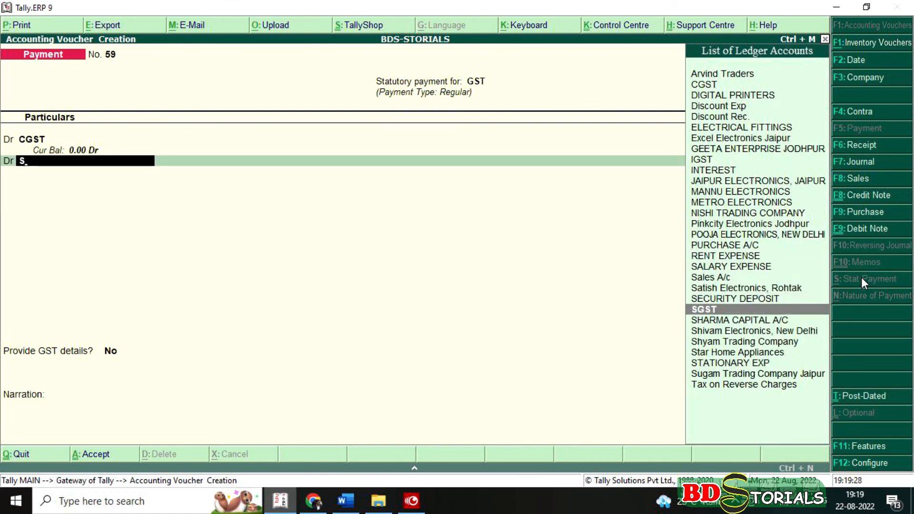
key(Return)
text(37095)
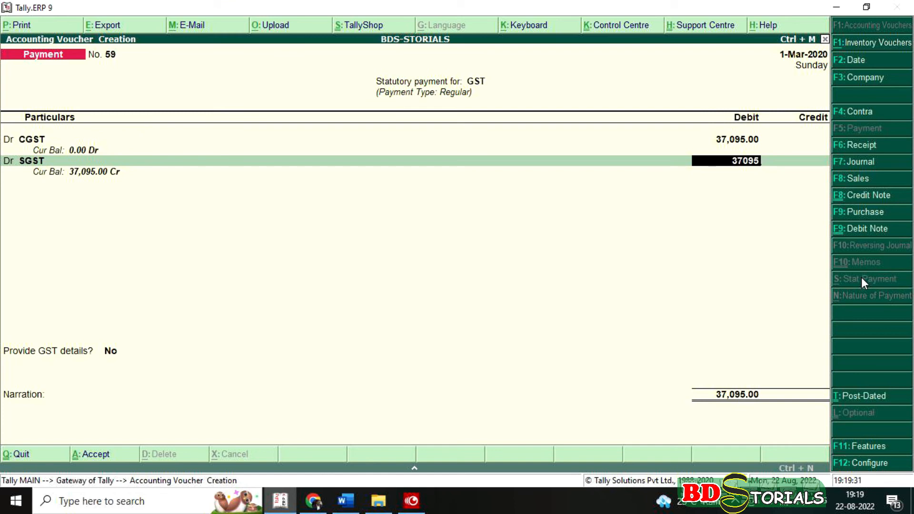
key(Return)
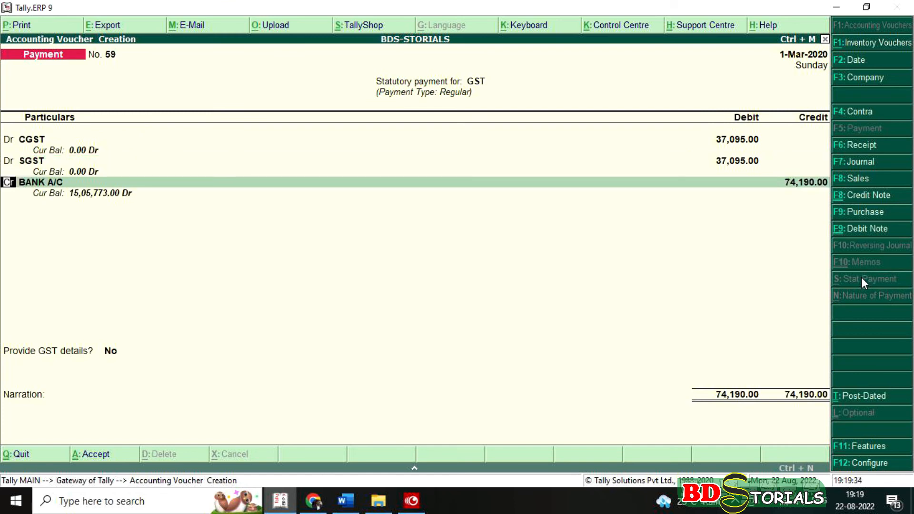
- Replace the proposed bank credit line with a debit to the INTEREST ledger, tax classification Not Applicable and payment type Interest
key(d)
key(Return)
text(I)
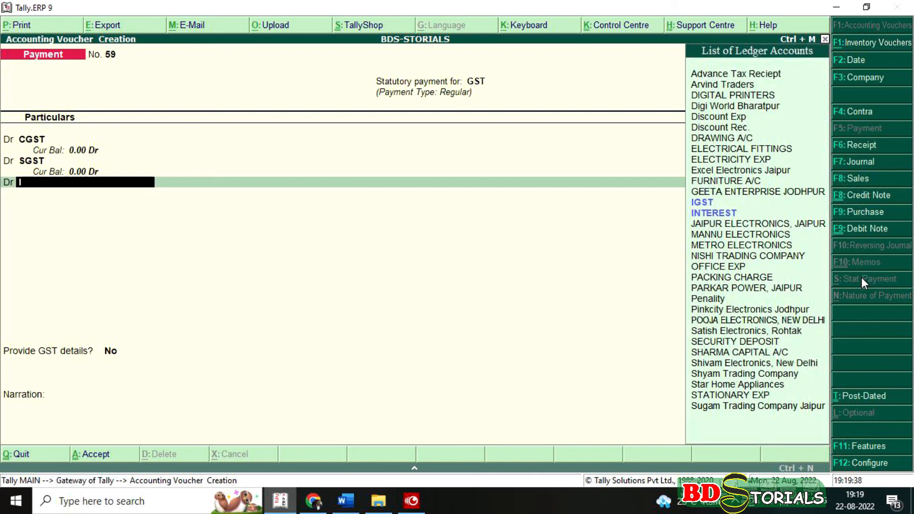
text(n)
key(Return)
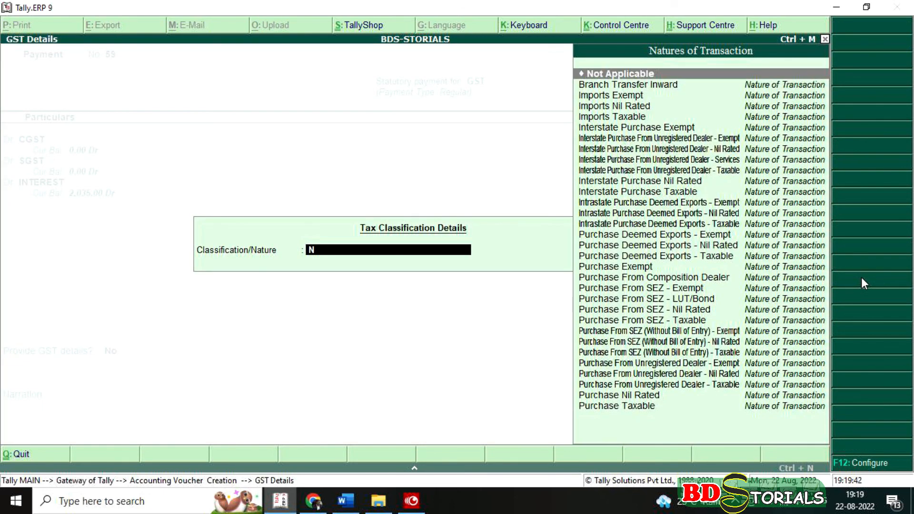
key(Return)
key(Down)
key(Return)
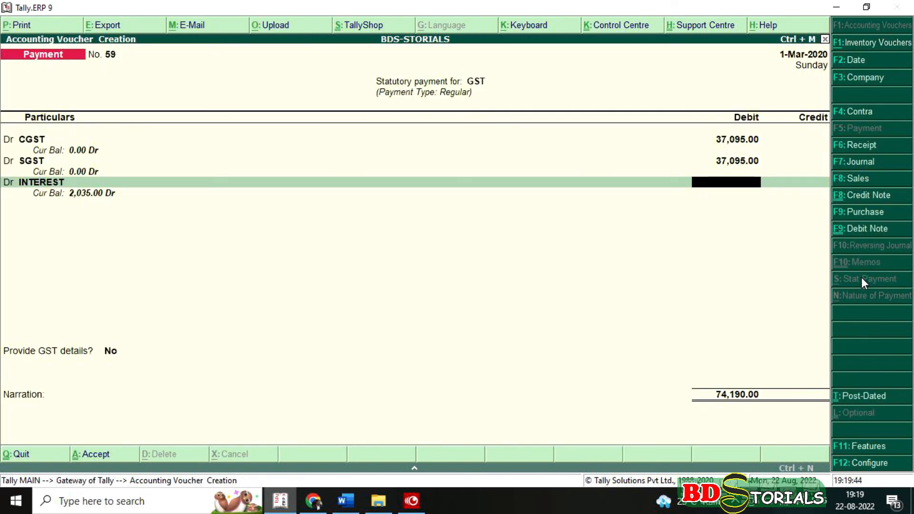
- Check entry 111 in the Word case document and set the INTEREST debit in Tally to 965
click(351, 500)
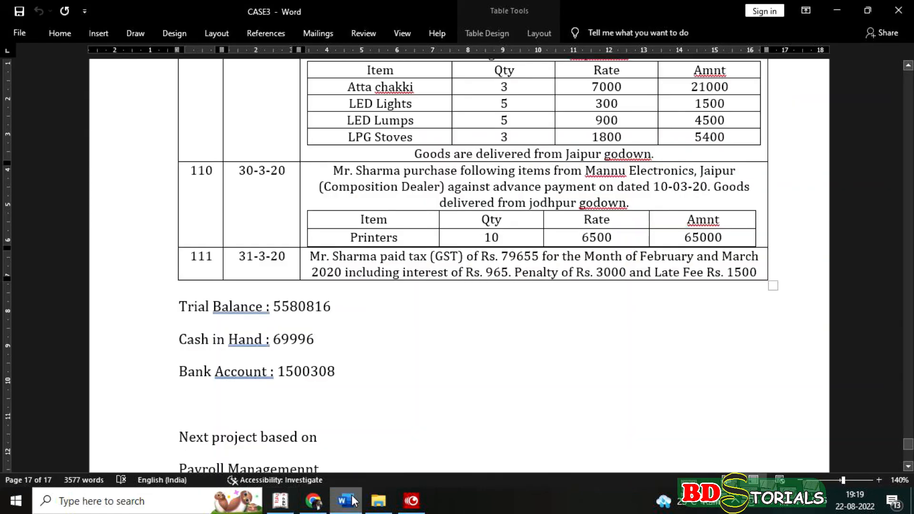
click(351, 500)
text(95)
key(Return)
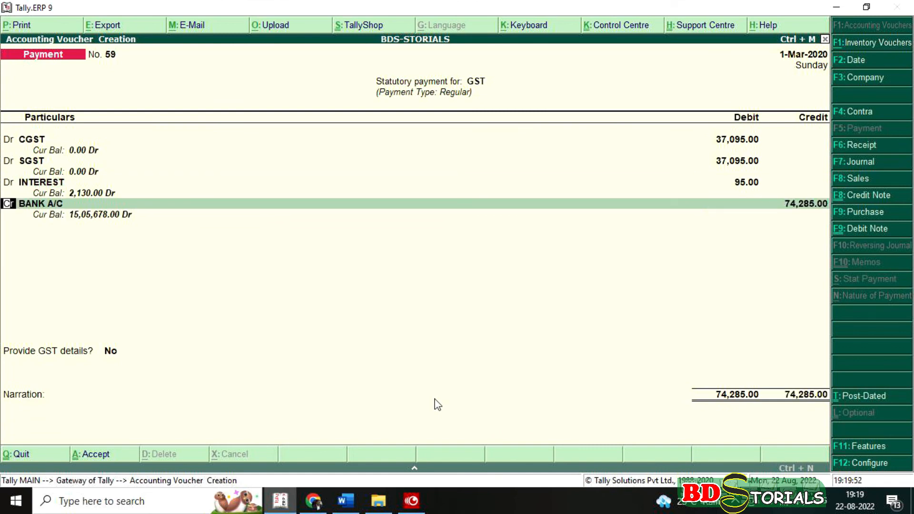
key(BackSpace)
text(965)
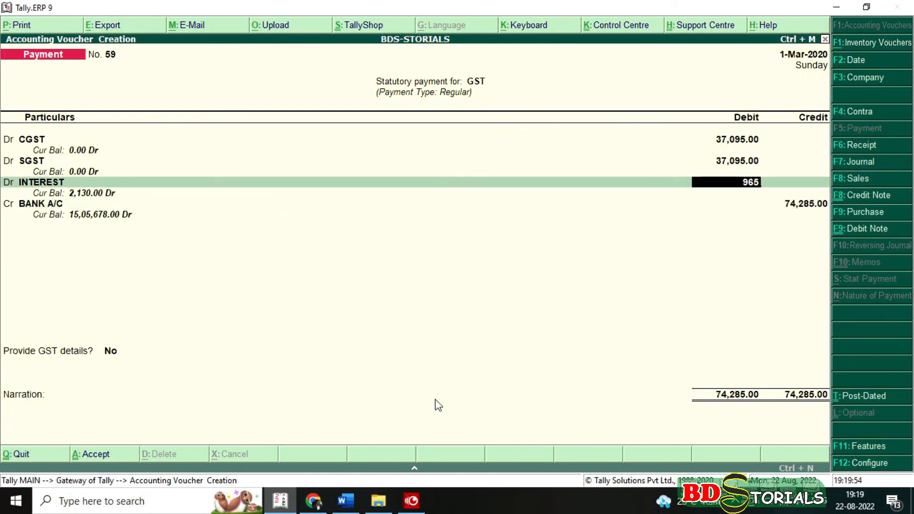
key(Return)
- Replace the proposed bank credit line with a debit to the Penality ledger, using payment type Penalty
text(d)
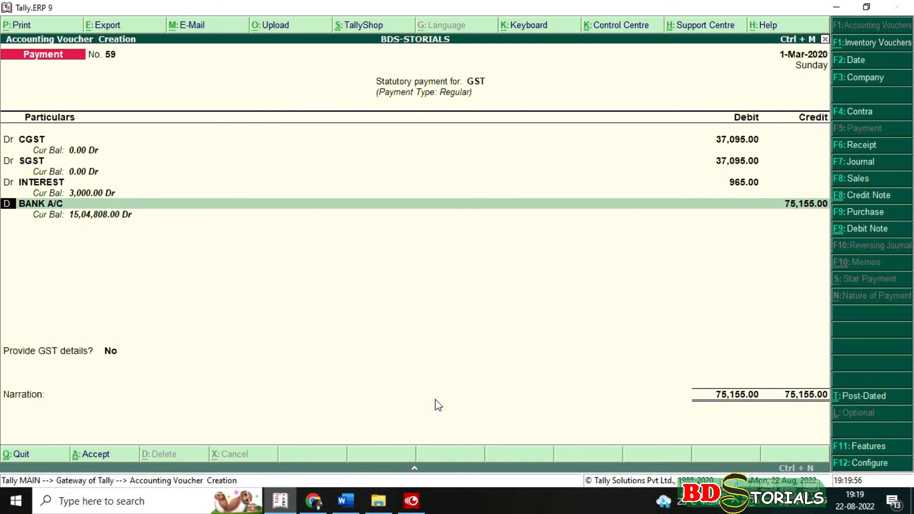
key(Return)
text(P)
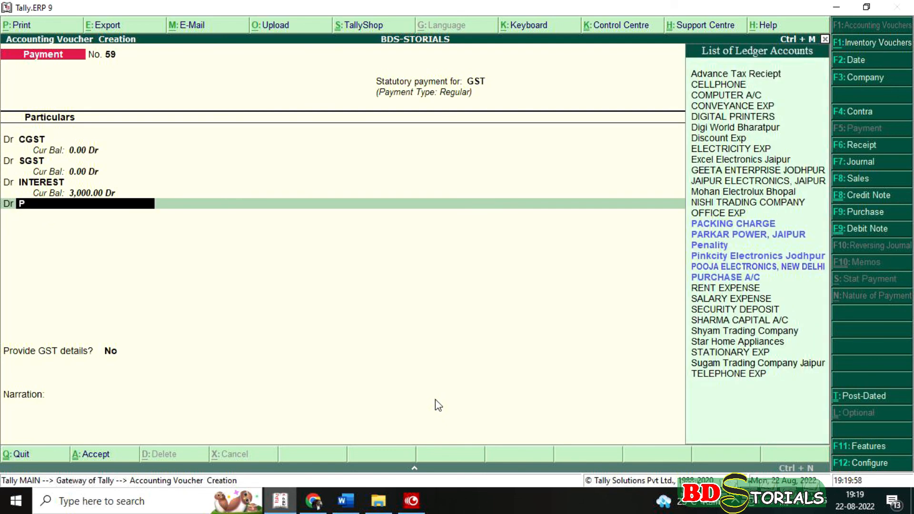
key(Down)
key(Down)
key(Down)
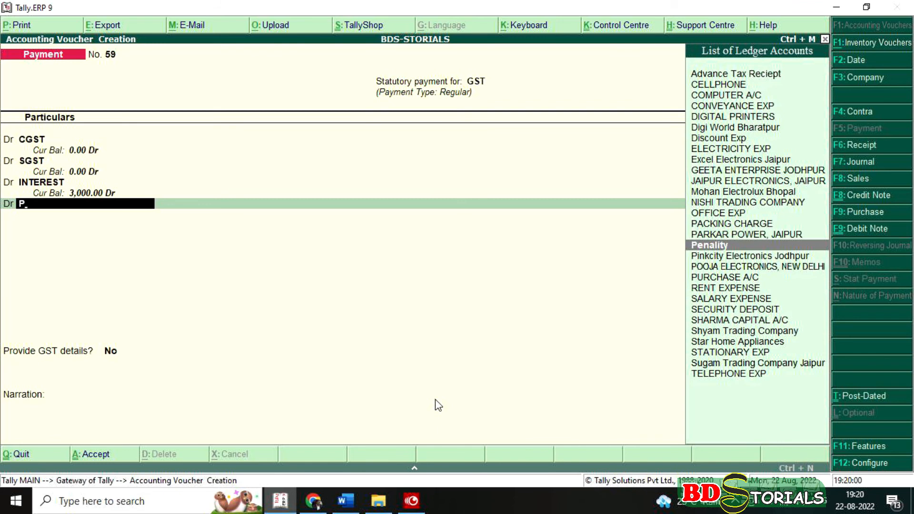
key(Return)
key(Return)
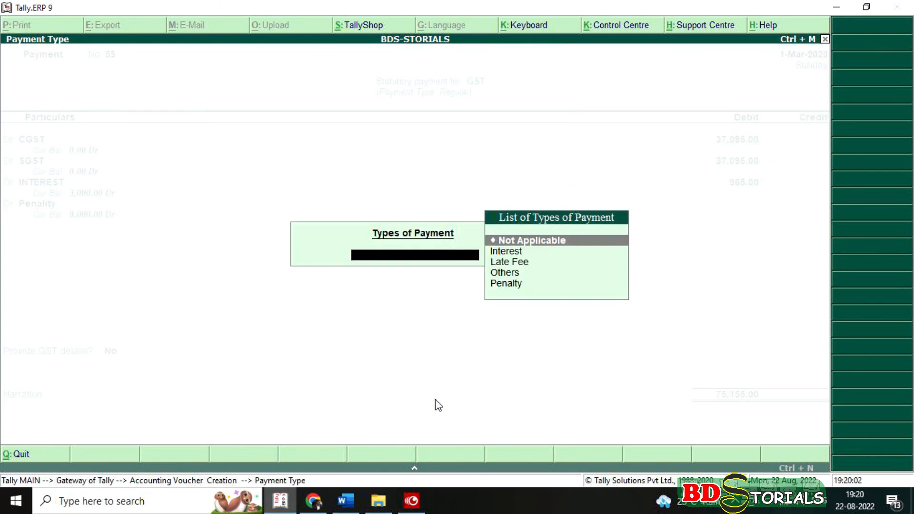
key(Down)
key(Down)
key(Down)
key(Down)
key(Return)
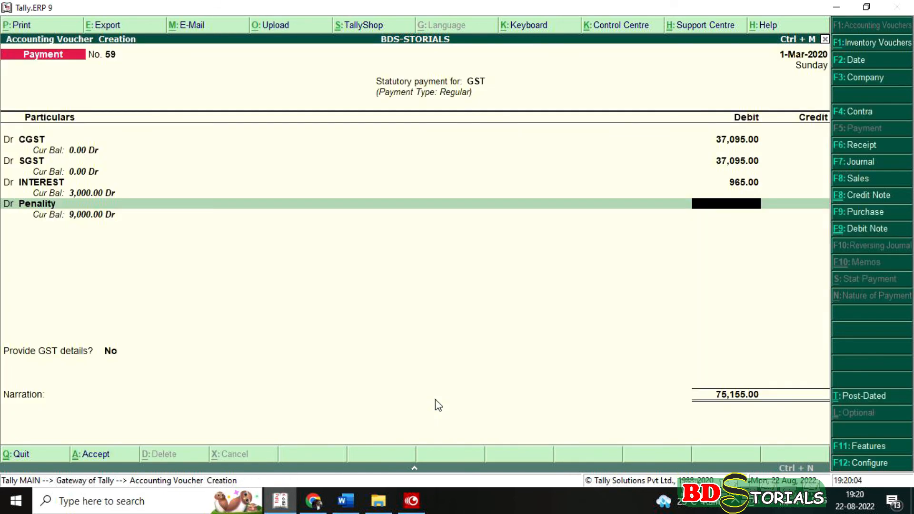
- Check the penalty in entry 111 of the Word case document and debit Penality with 3,000 in Tally
click(346, 501)
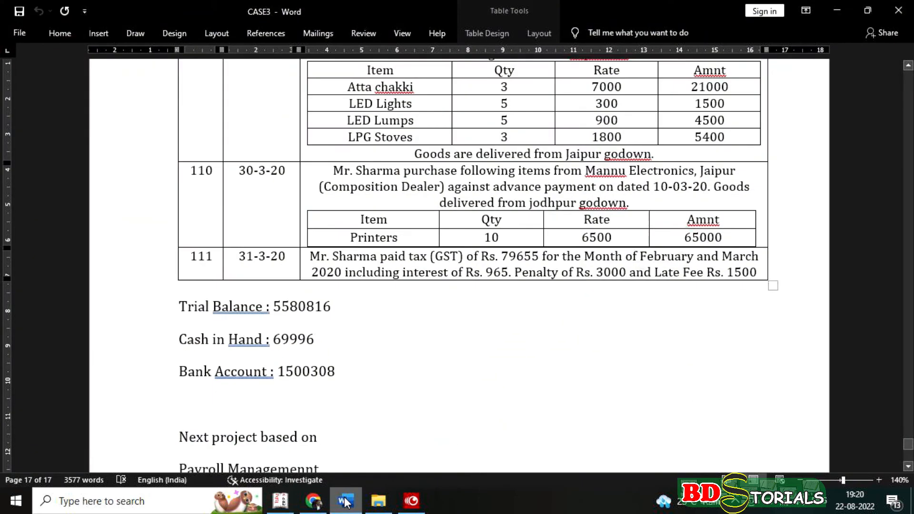
click(346, 501)
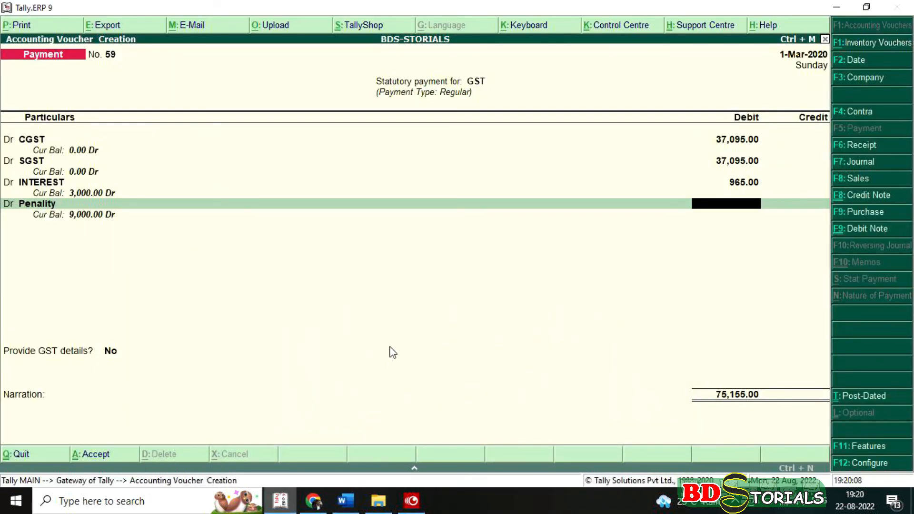
text(3,000)
key(Return)
- Debit the LATE FEE ledger with 1,500, using tax classification Not Applicable and payment type Late Fee
text(d)
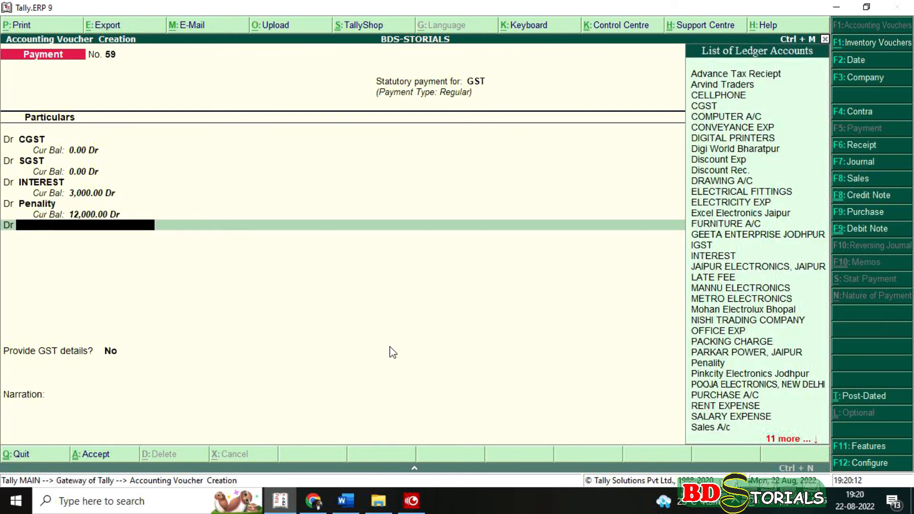
text(LA)
key(Return)
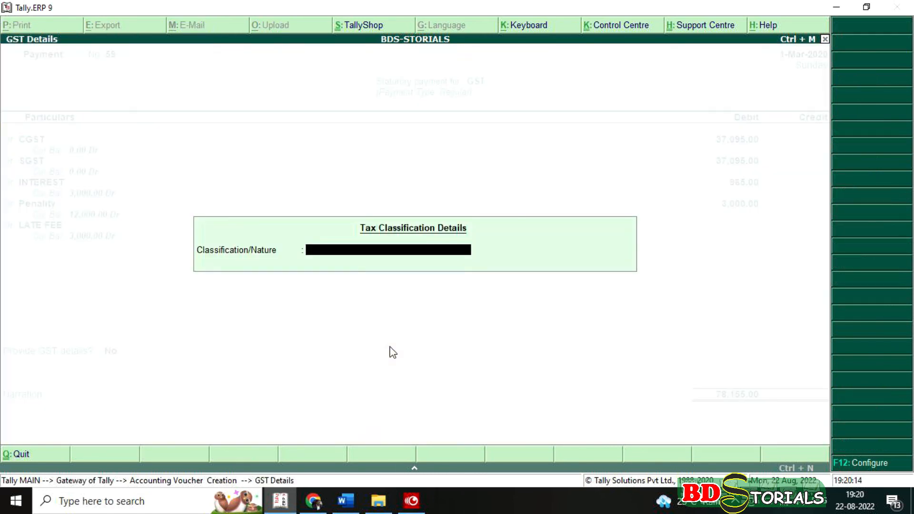
text(N)
key(Return)
key(Down)
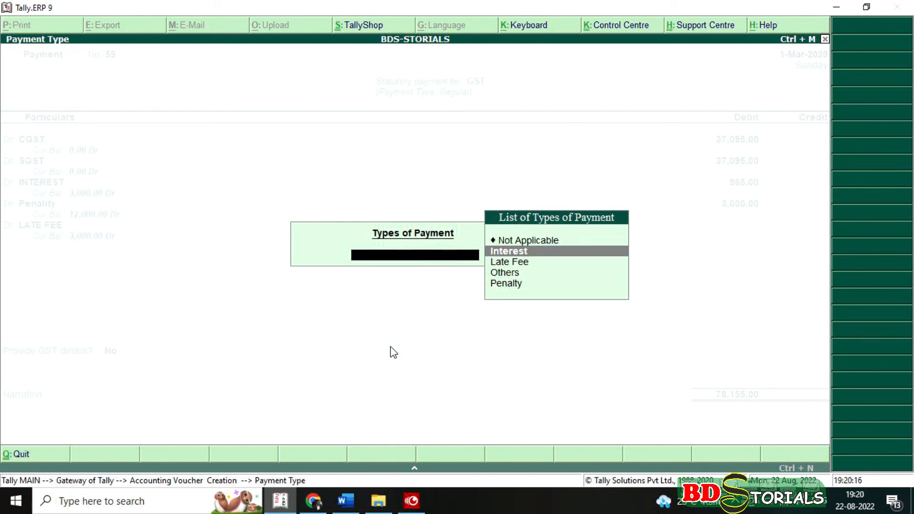
key(Down)
key(Return)
text(1500)
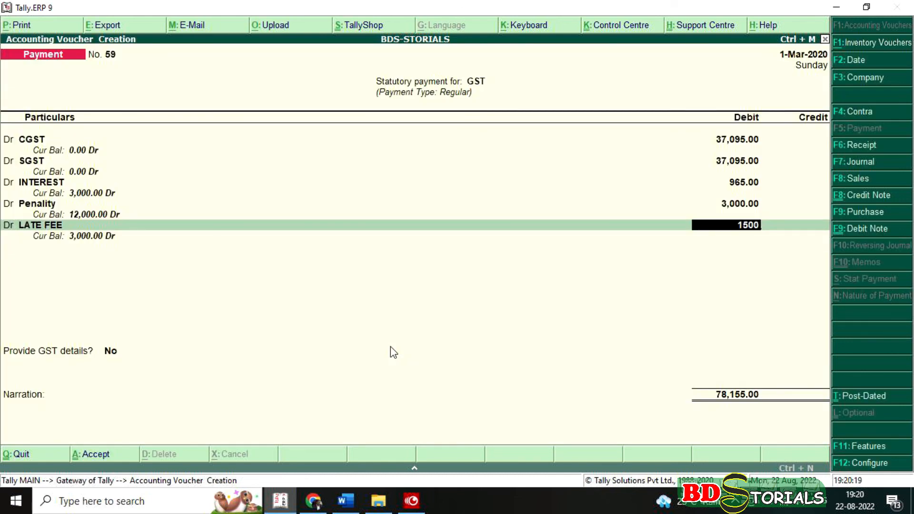
key(Return)
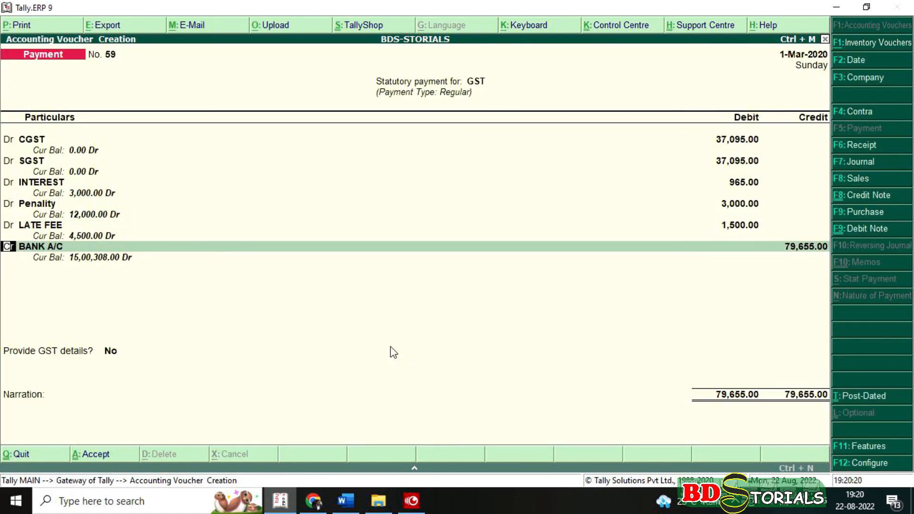
- Compare the payment total with entry 111 in Word, credit BANK A/C with 79,655 by cheque and save the voucher in Tally
click(341, 503)
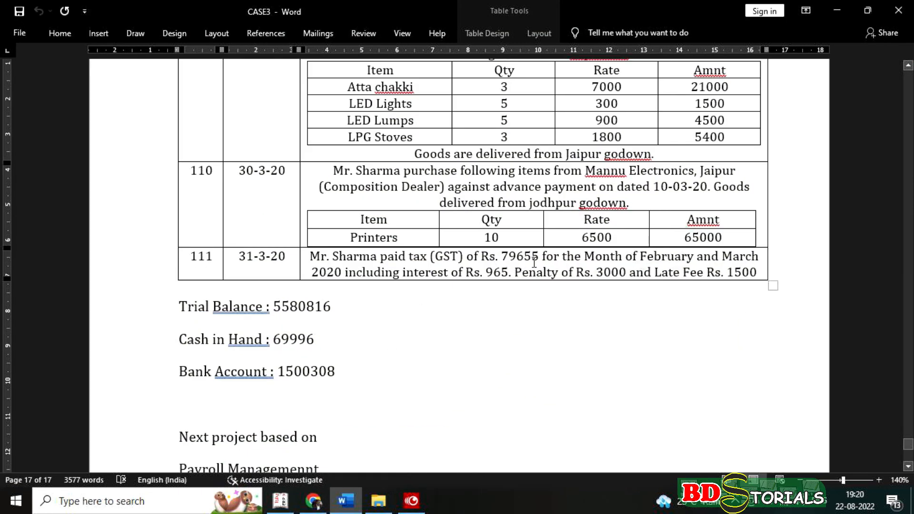
click(289, 504)
key(Return)
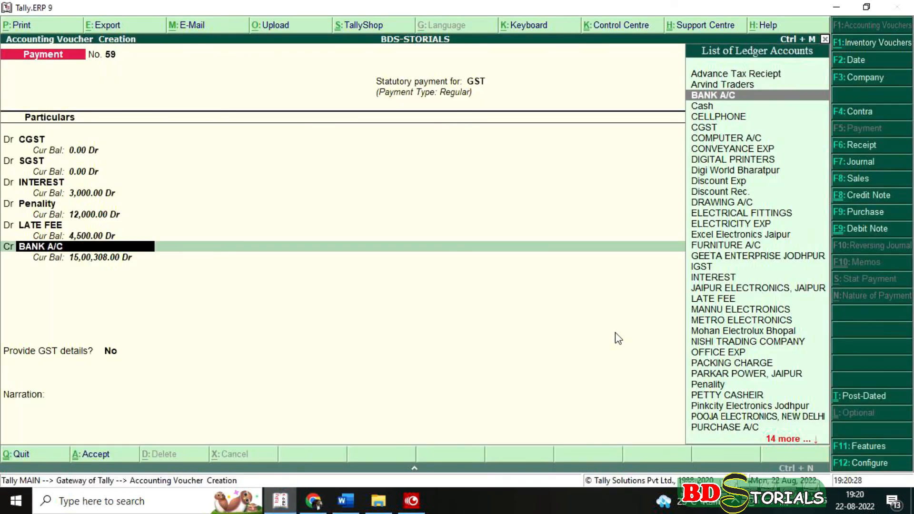
key(Return)
key(Return)
key(Return)
key(Return)
key(Return)
key(Return)
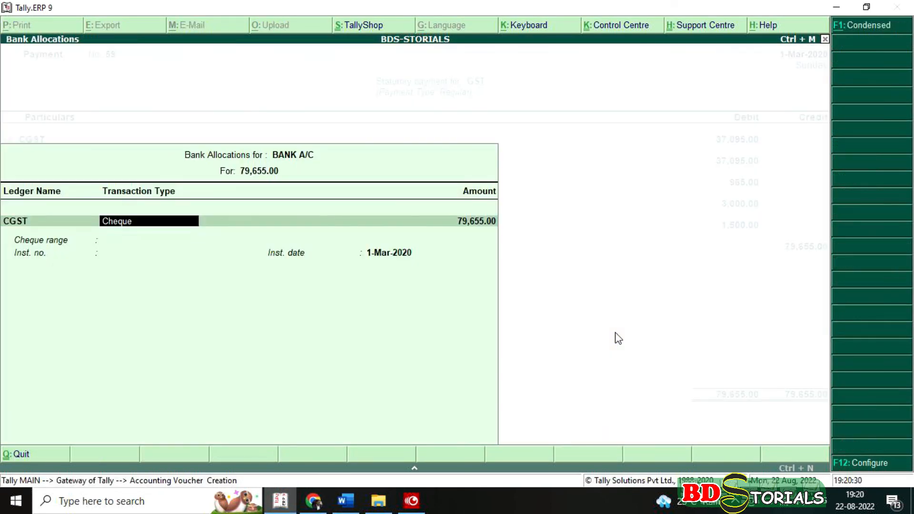
key(Return)
key(Return)
key(Return)
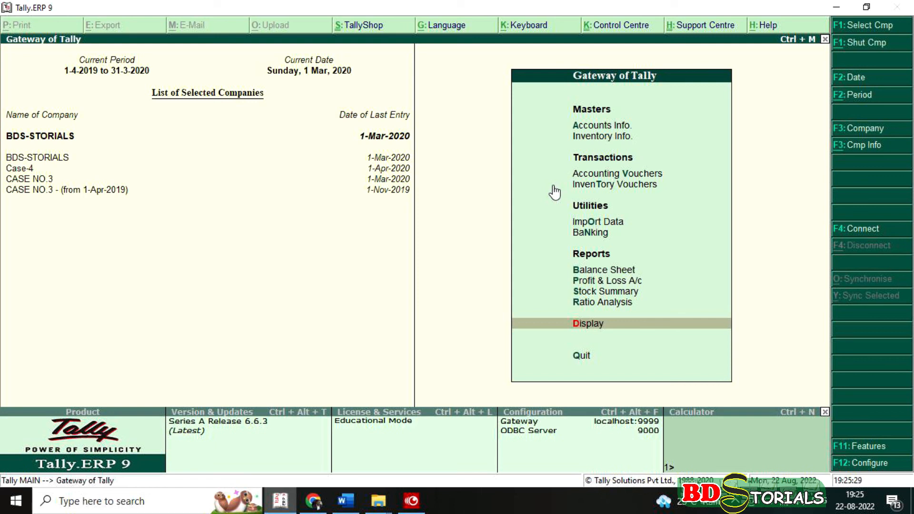
- Open the trial balance and compare its grand total with the figure given in the Word case document, then return to Tally
key(Return)
key(Return)
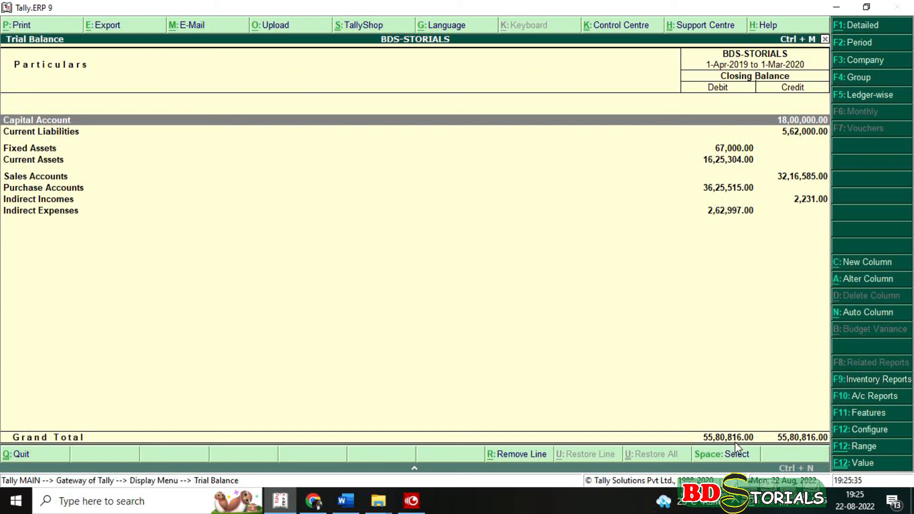
click(356, 506)
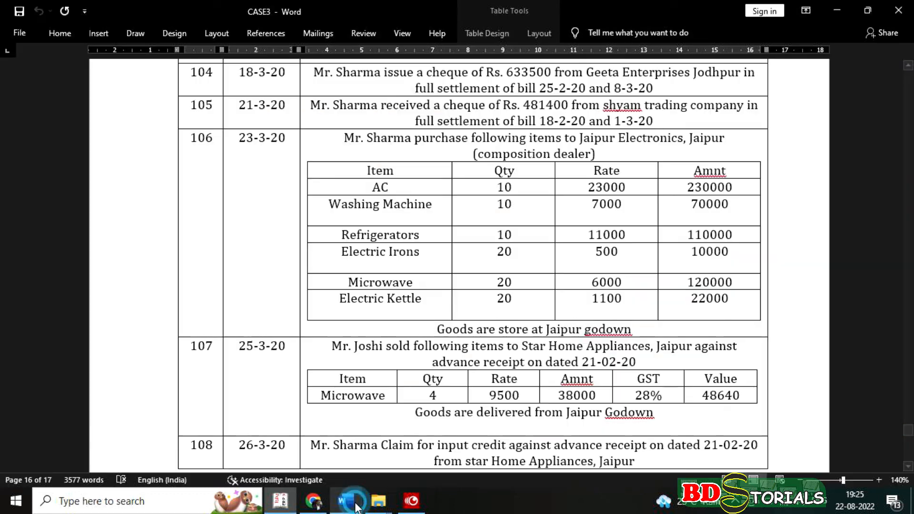
scroll(371, 364, down, 10)
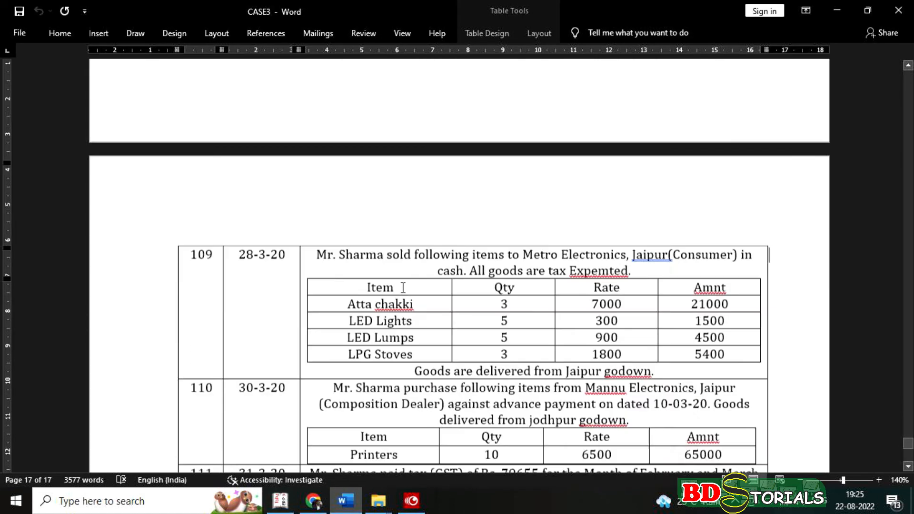
scroll(384, 318, down, 5)
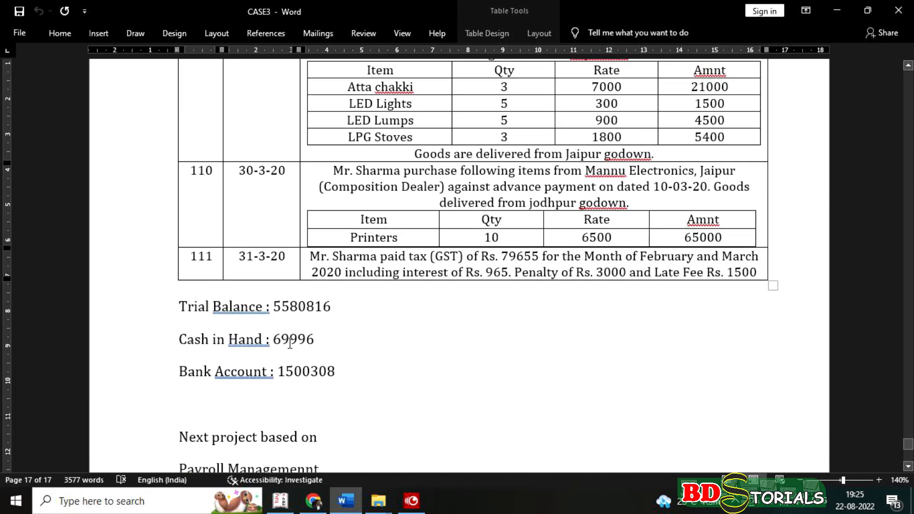
click(294, 502)
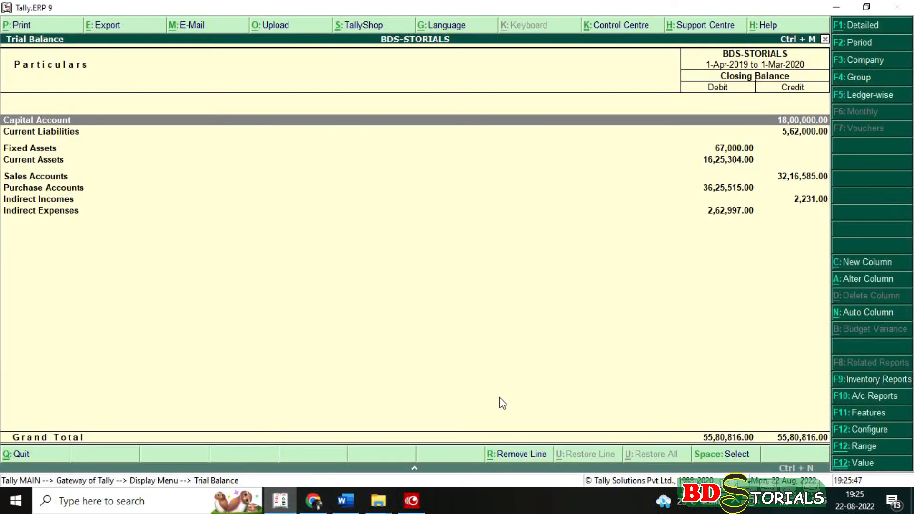
- Open Current Assets from the trial balance and examine the Cash-in-Hand and Bank Accounts balances
key(Down)
key(Down)
key(Down)
key(Return)
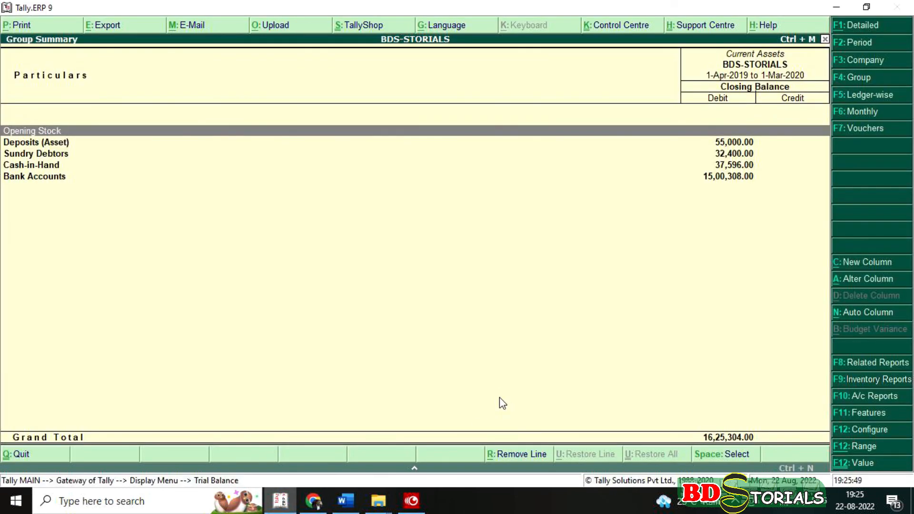
key(Down)
key(Down)
key(Down)
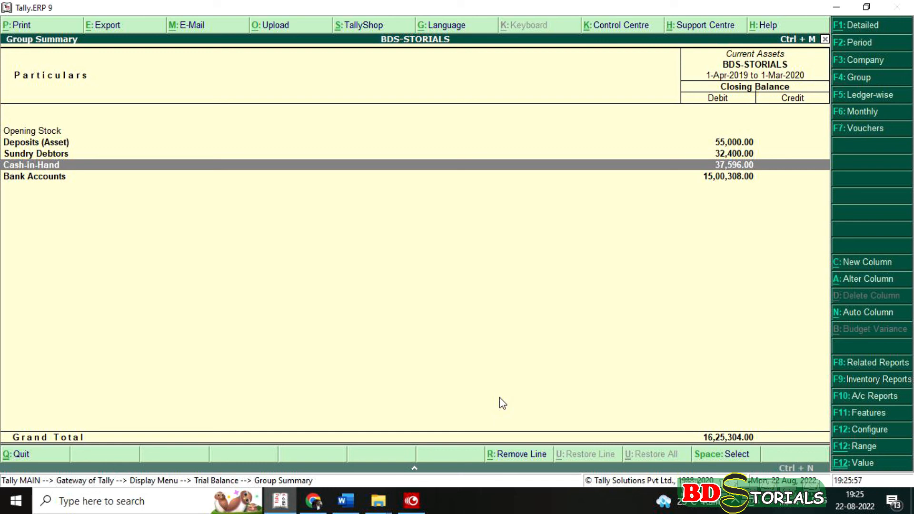
- Review entry 109 in the Word case document, and open METRO ELECTRONICS' March 2020 ledger vouchers under Sundry Debtors in Tally
click(347, 500)
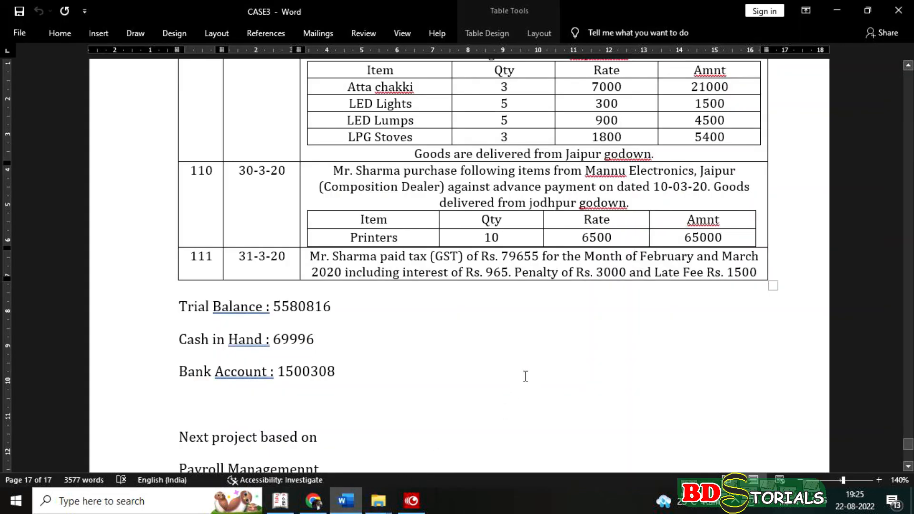
scroll(525, 376, up, 3)
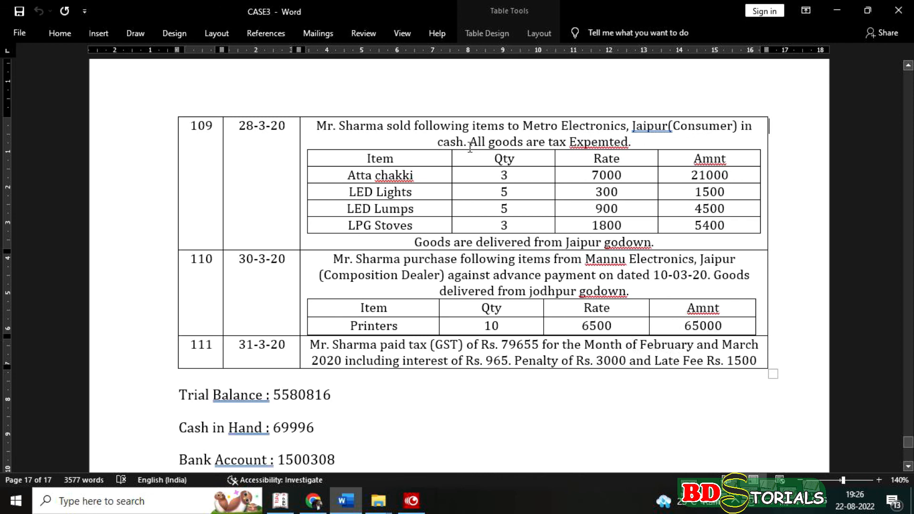
click(281, 500)
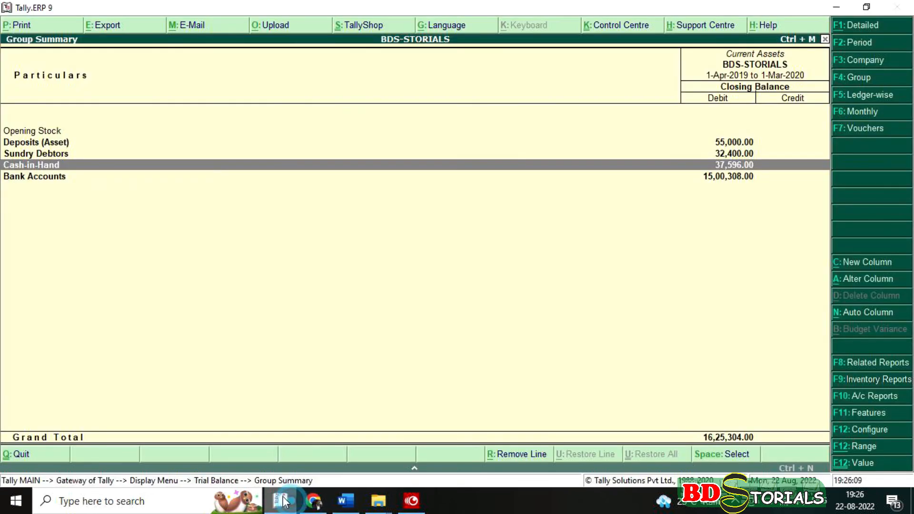
click(746, 153)
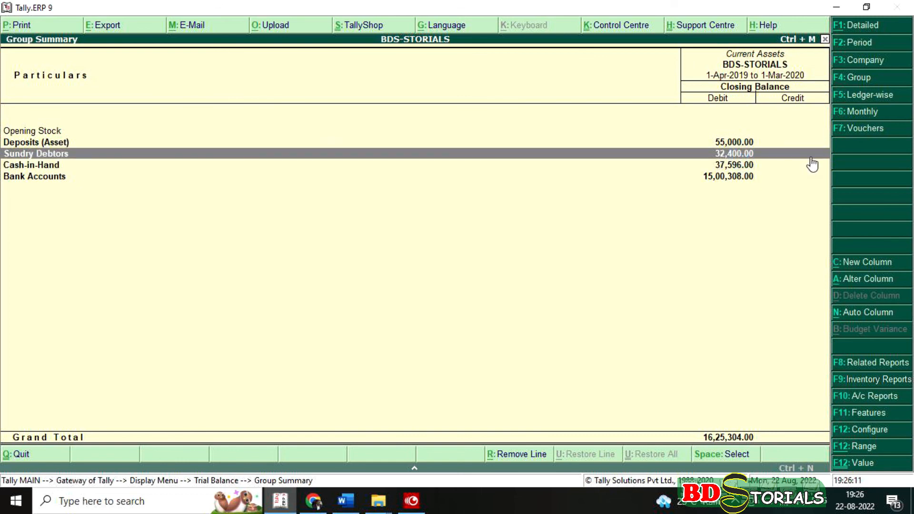
key(Return)
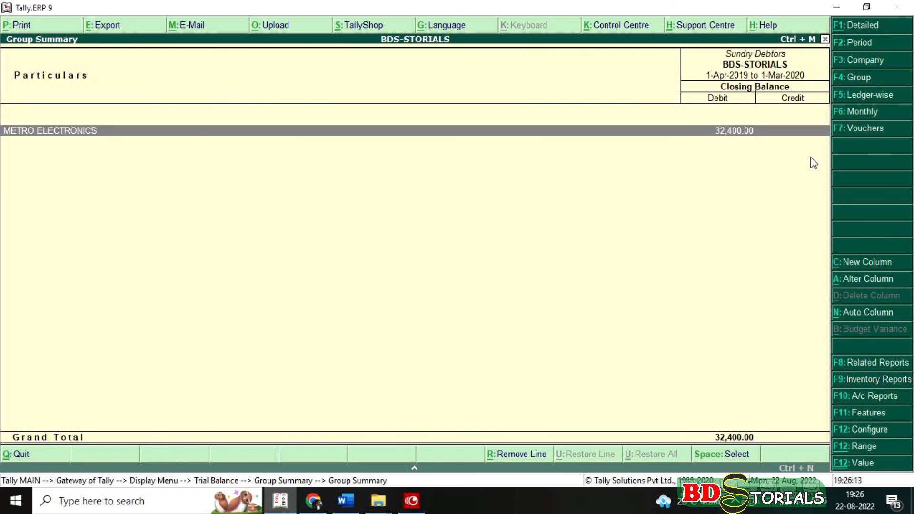
key(Return)
key(Return)
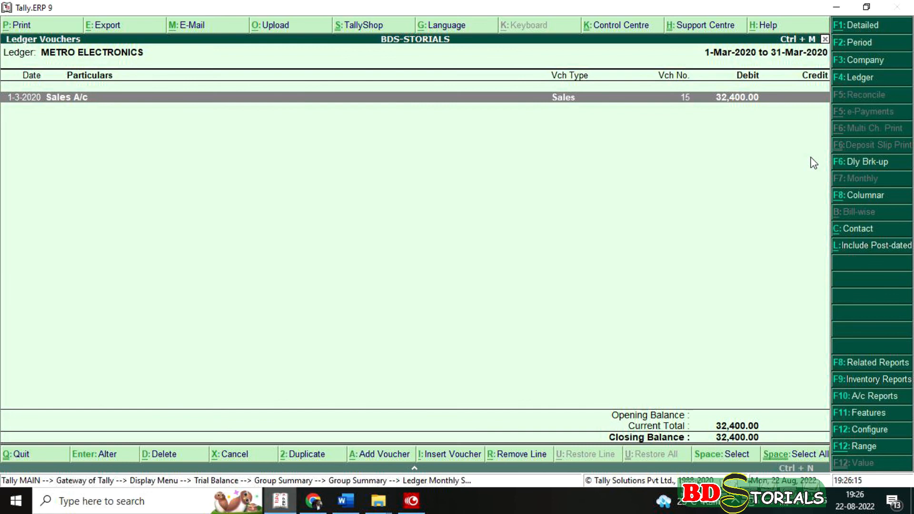
- Change the party account of METRO ELECTRONICS' sales voucher to Cash, keep Sales A/c, and save it, accepting the modified tax details with conflicts
key(Return)
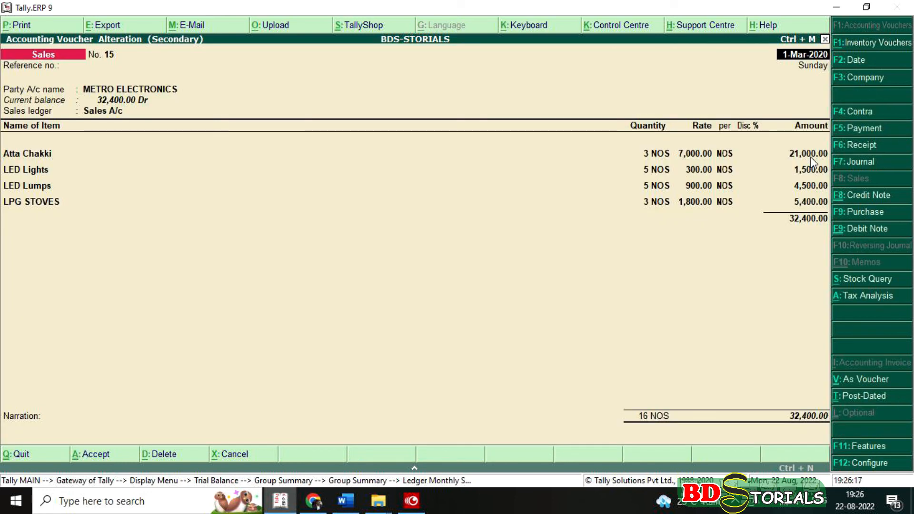
key(Return)
key(Return)
text(C)
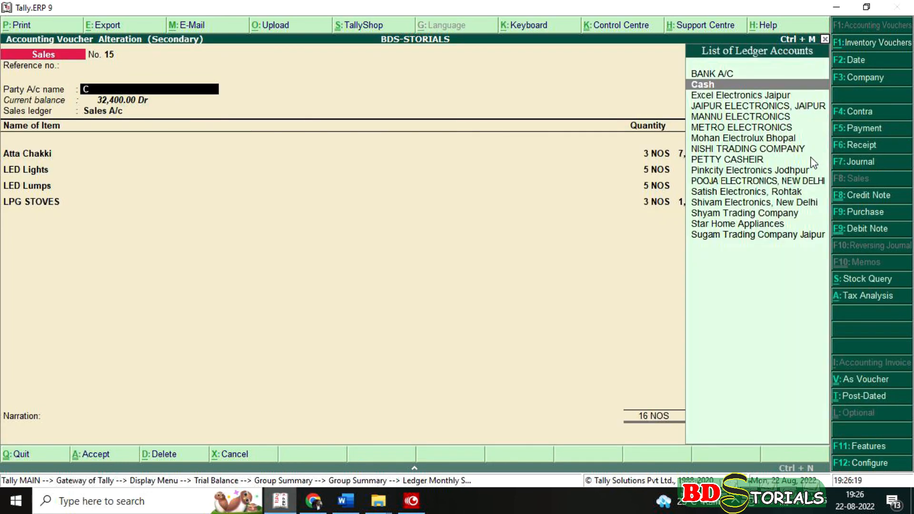
key(Return)
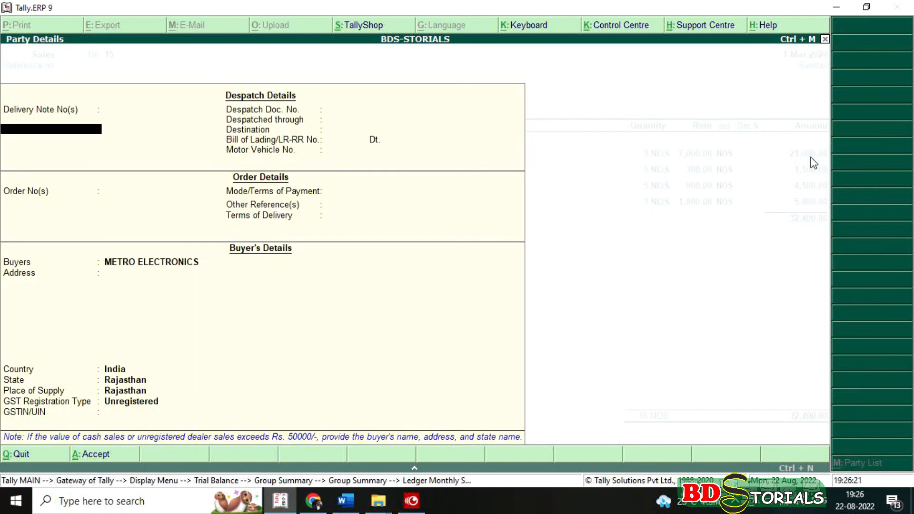
key(ctrl+a)
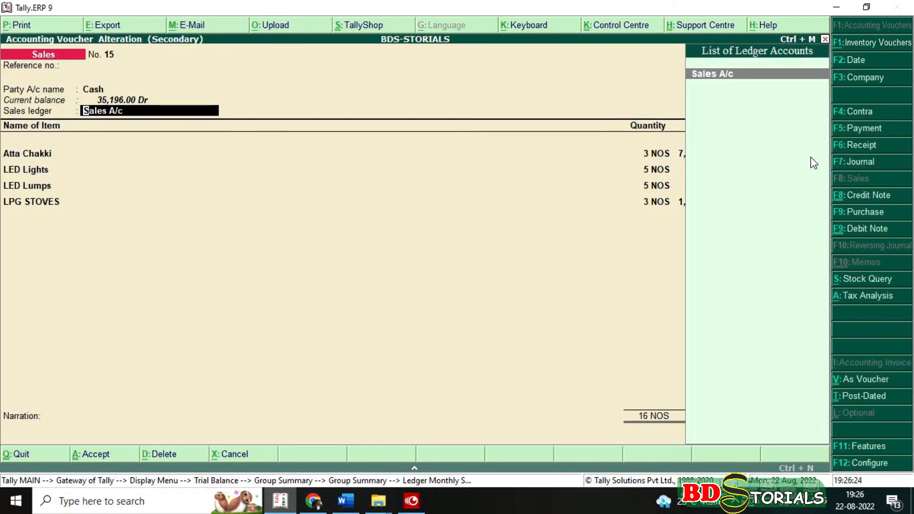
key(Return)
key(ctrl+a)
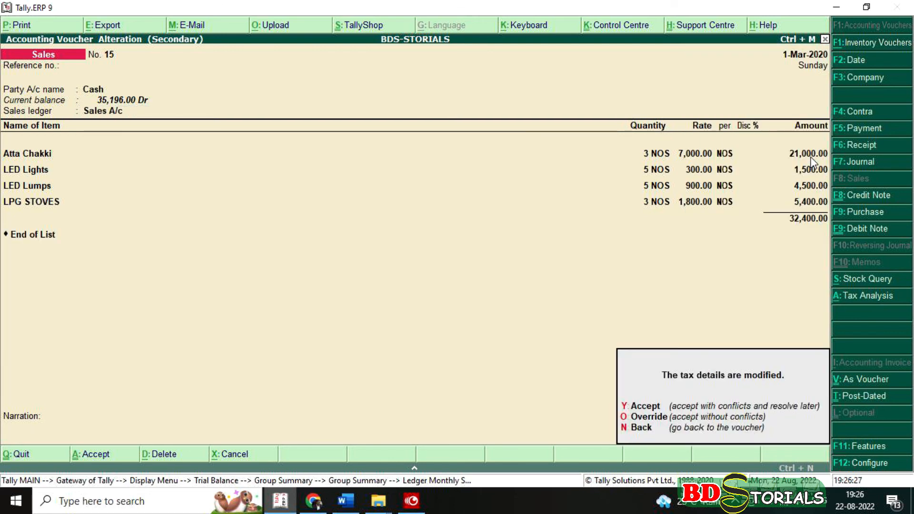
key(y)
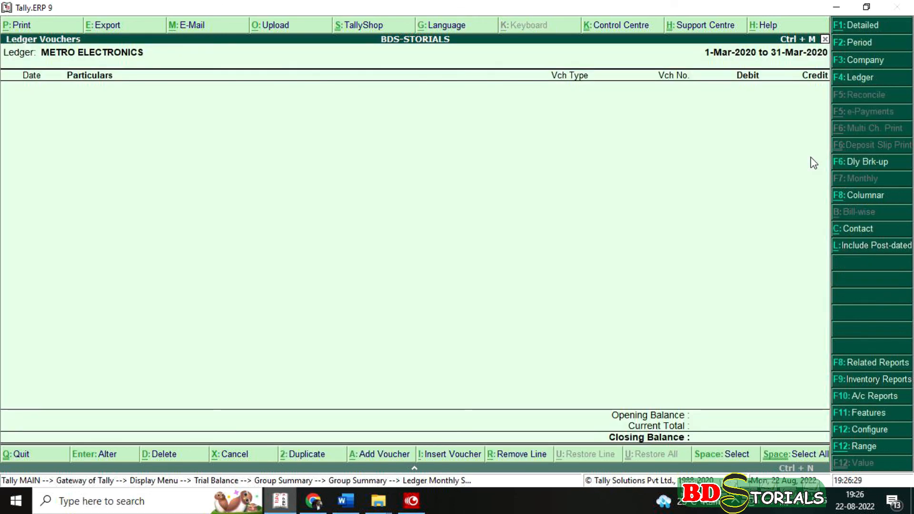
- Return to the Current Assets summary and compare the Cash-in-Hand and Bank Accounts balances with the closing figures in the Word case document
key(Escape)
key(Escape)
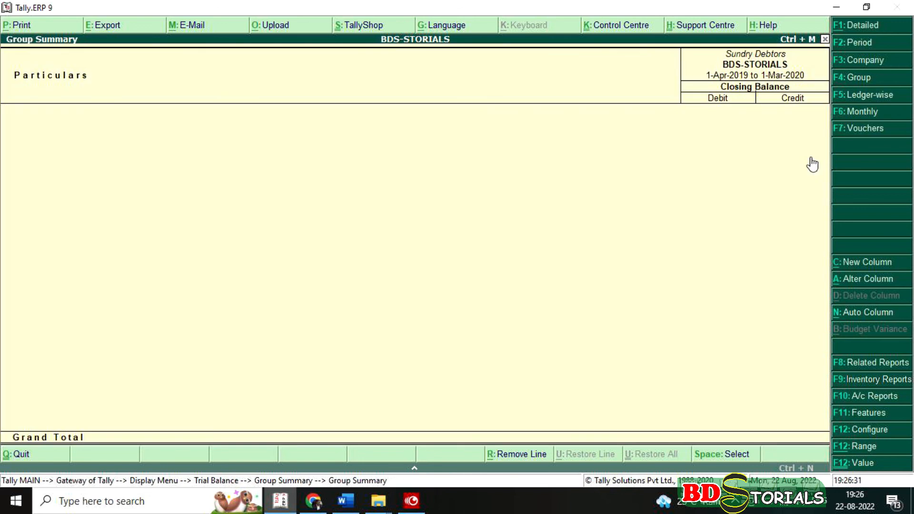
key(Escape)
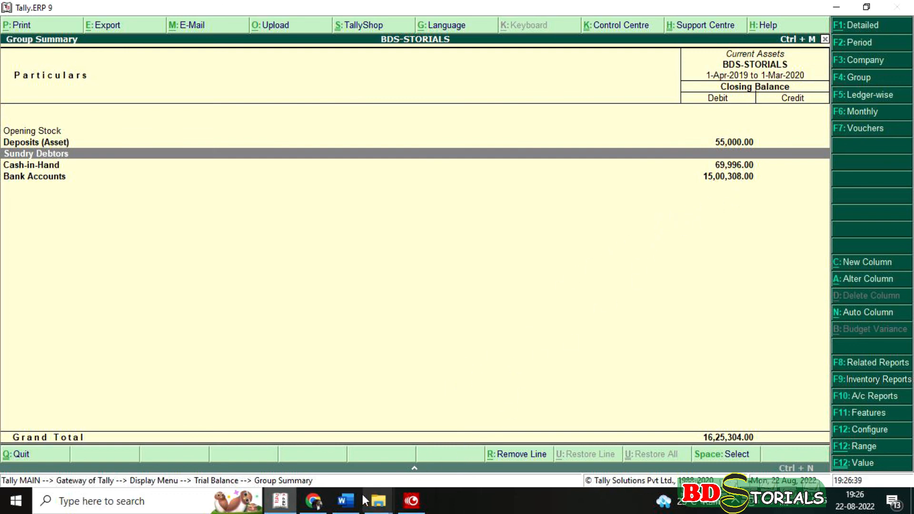
click(345, 501)
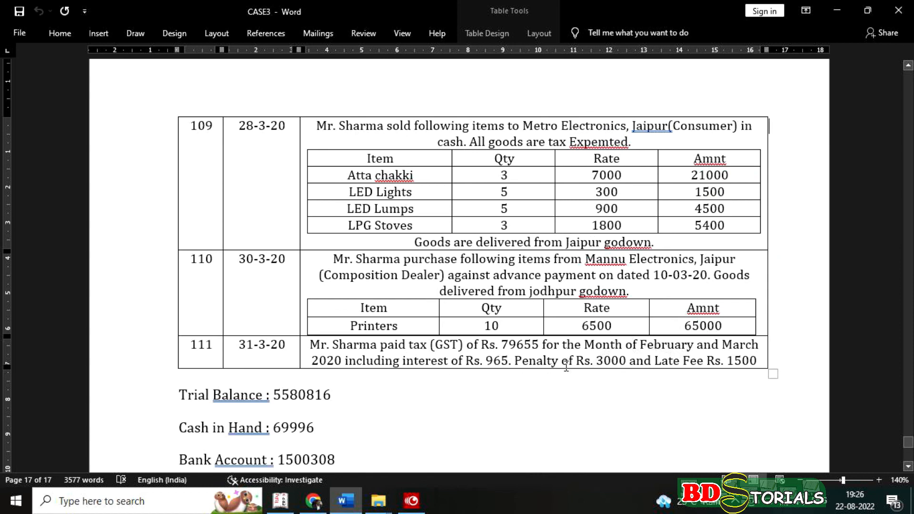
scroll(395, 407, down, 1)
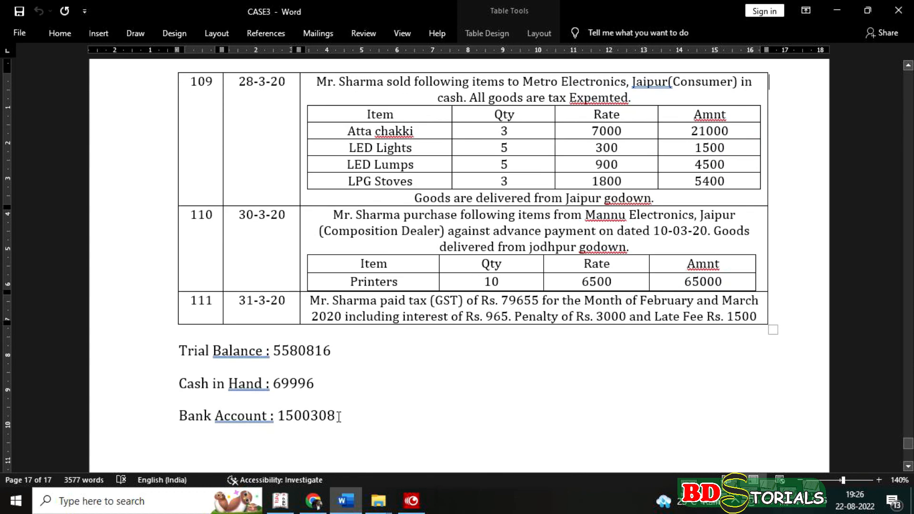